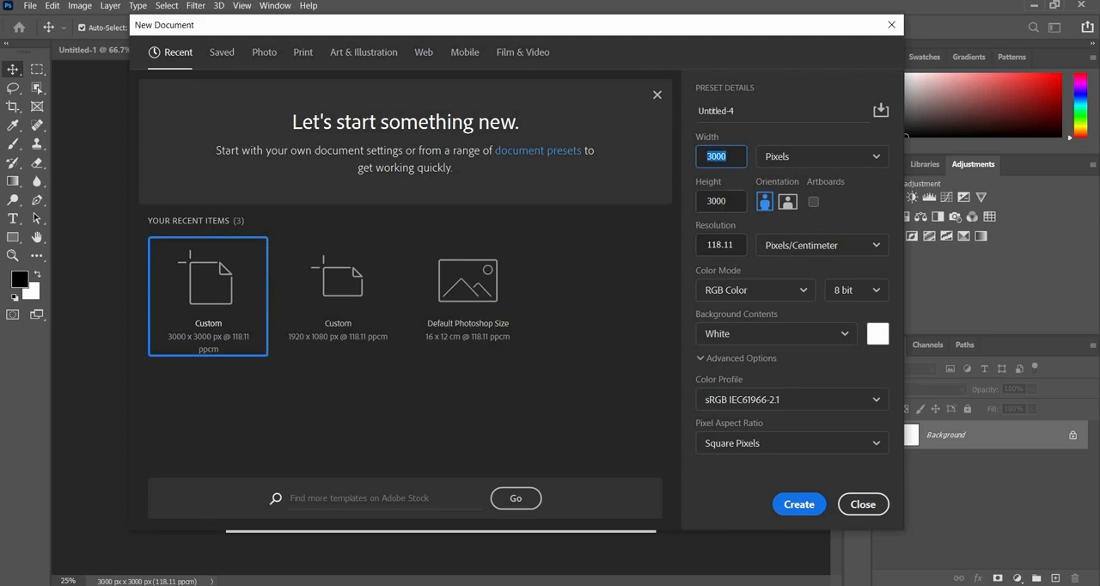
# - Create a white 3000 x 3000 px document and add a horizontal guide about 1550 px below its upper edge
pyautogui.press('Tab')
pyautogui.click(800, 504)
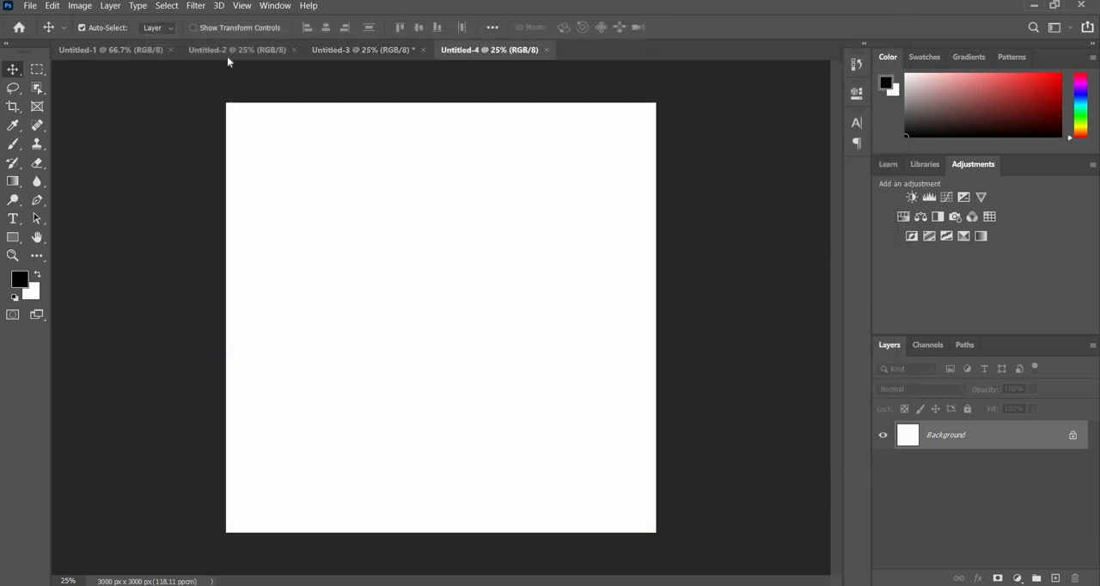
pyautogui.press('ctrl')
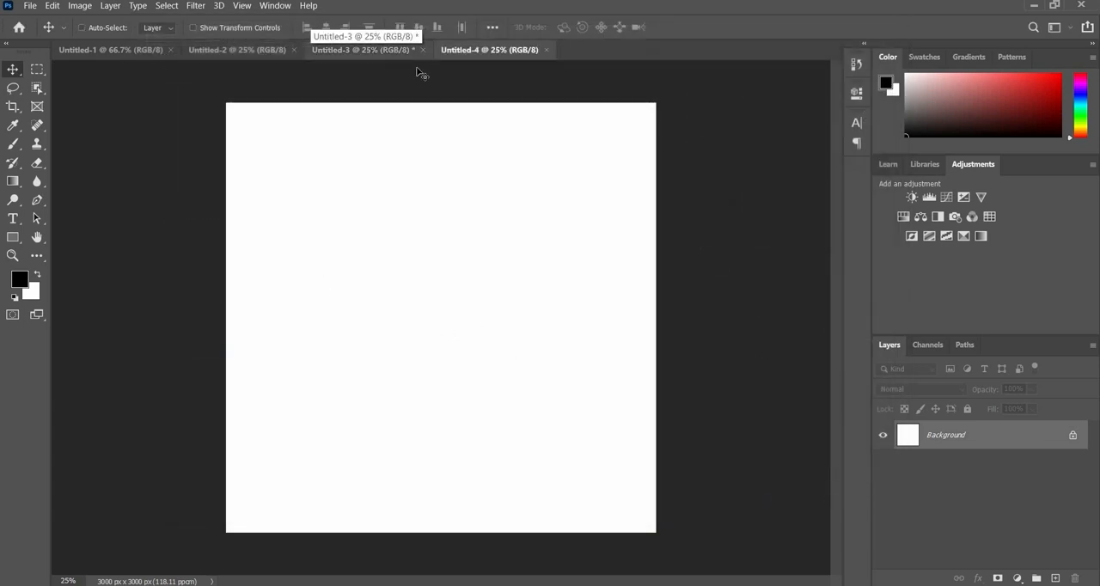
pyautogui.hotkey('ctrl', 'r')
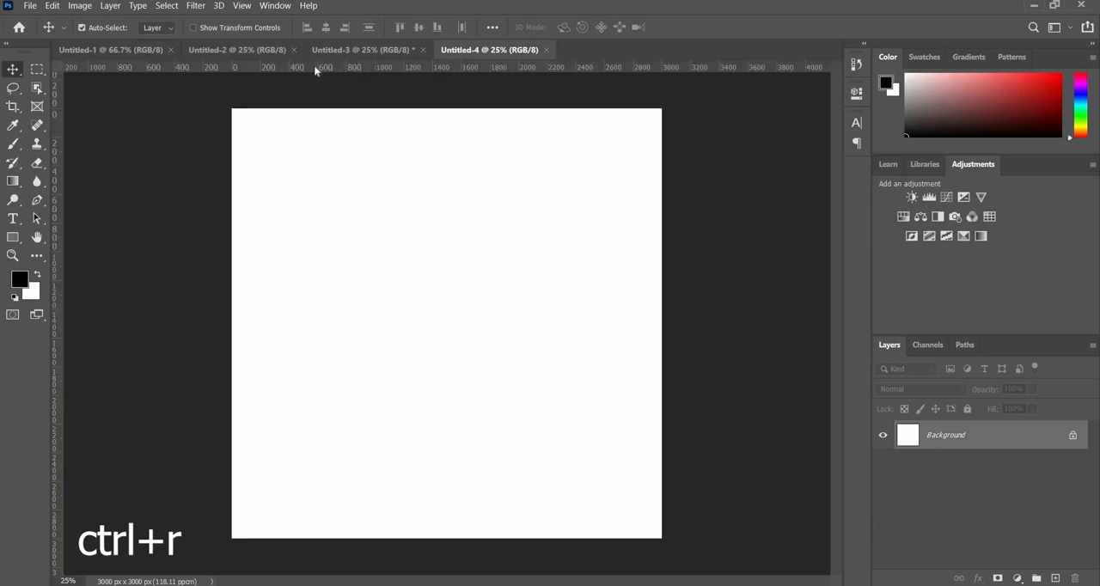
pyautogui.moveTo(332, 67); pyautogui.dragTo(326, 330)
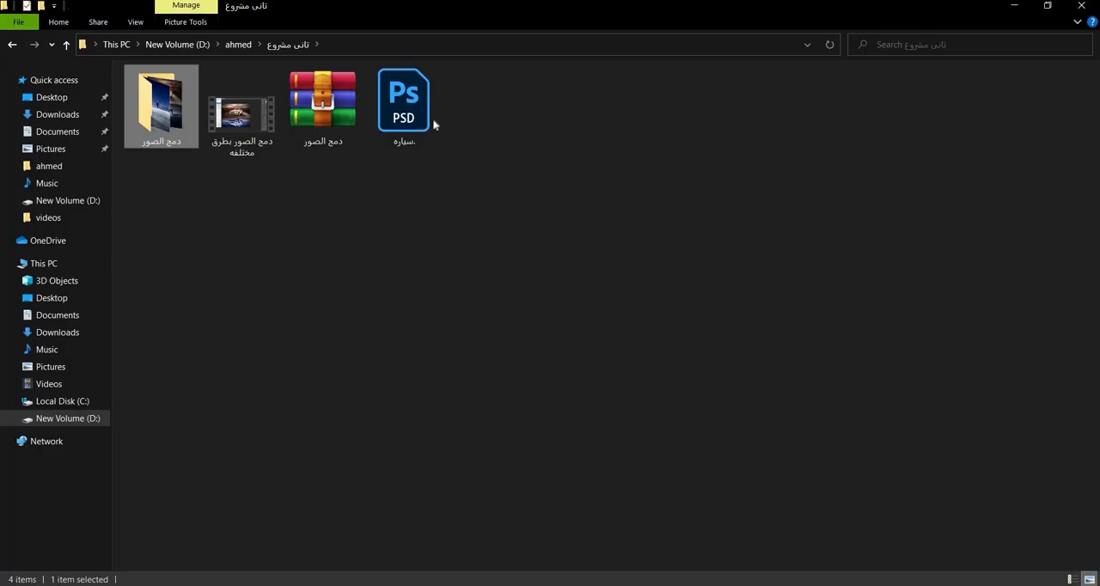
pyautogui.press('Return')
pyautogui.moveTo(161, 103); pyautogui.dragTo(436, 267)
pyautogui.moveTo(429, 181); pyautogui.dragTo(464, 123)
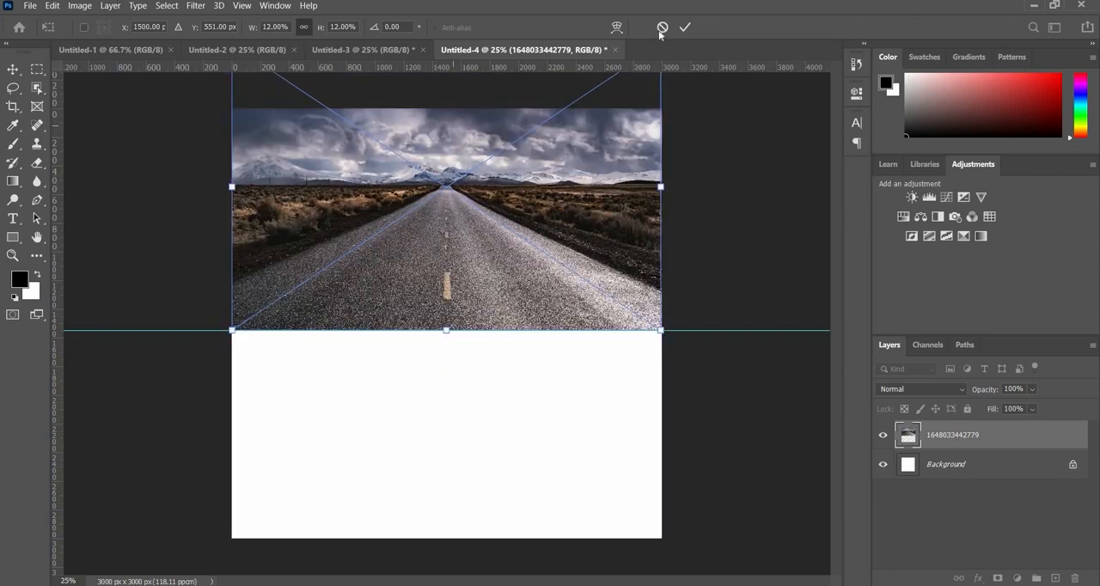
pyautogui.click(685, 29)
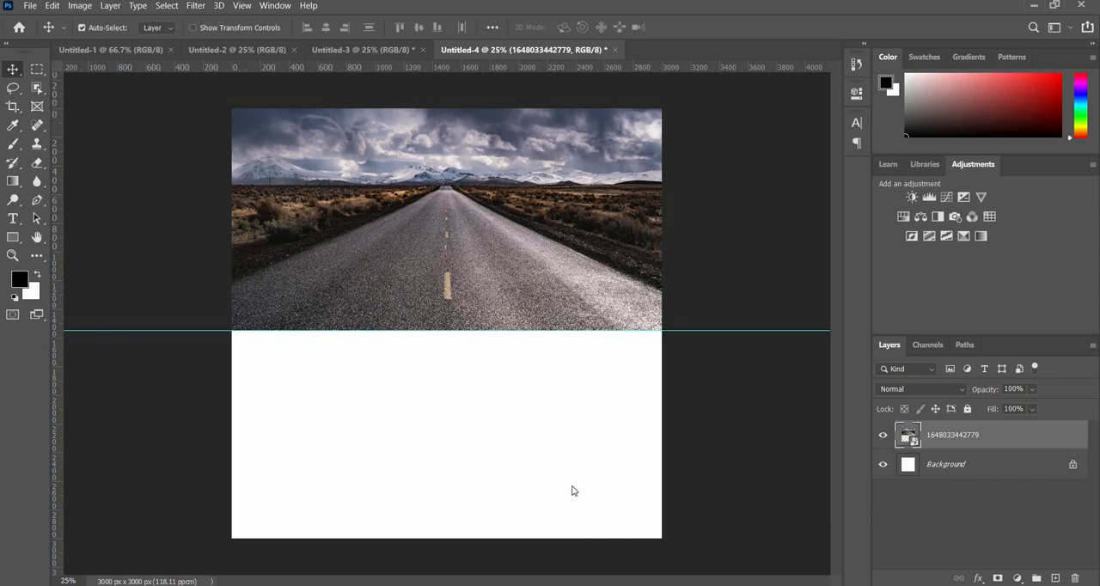
# - Place the night city image ss into the document and flip it vertically
pyautogui.hotkey('alt', 'Tab')
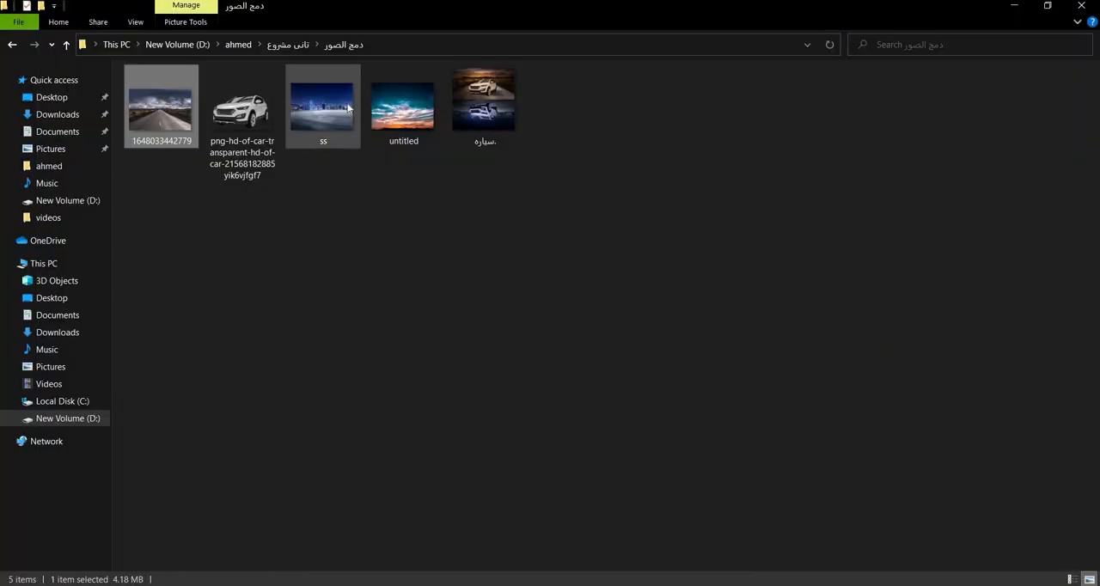
pyautogui.moveTo(323, 105); pyautogui.dragTo(552, 519)
pyautogui.moveTo(543, 433); pyautogui.dragTo(552, 404)
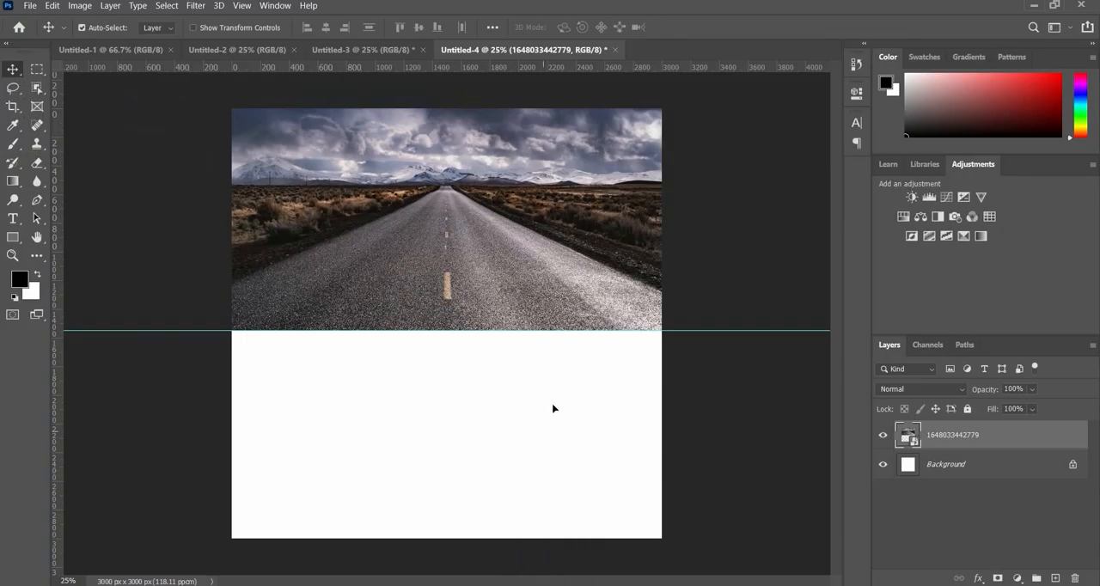
pyautogui.rightClick(574, 515)
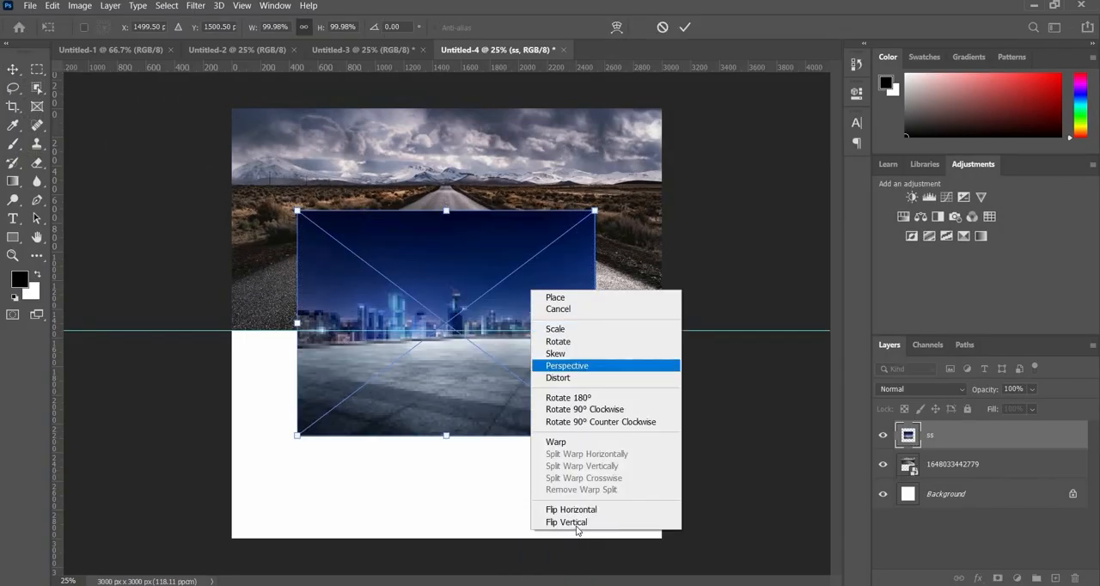
pyautogui.click(568, 522)
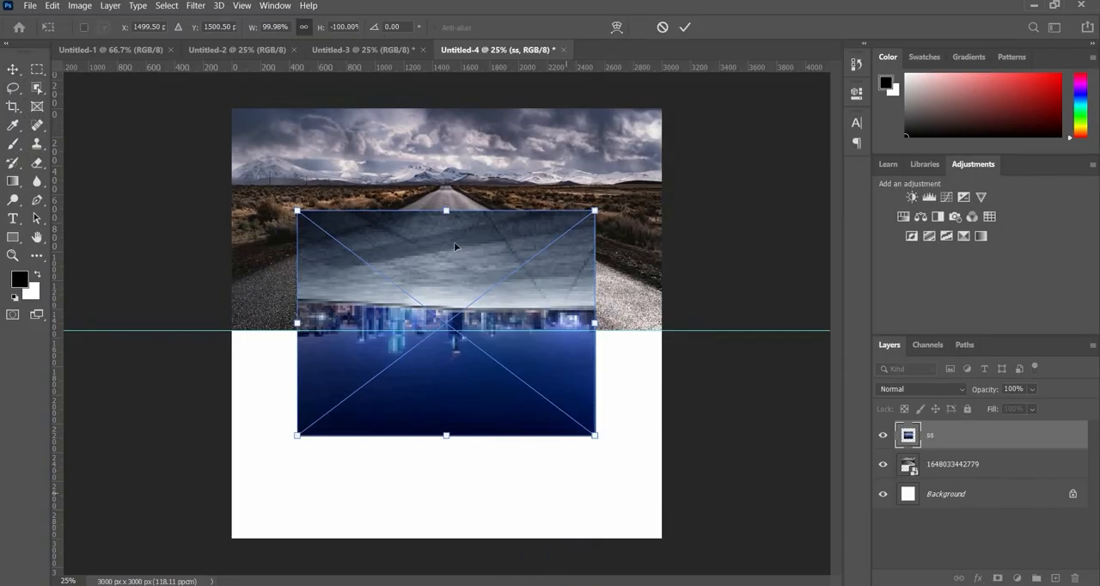
# - Widen the flipped city image to 144% to span the canvas, align it directly below the road image, and remove the guide
pyautogui.moveTo(398, 234); pyautogui.dragTo(391, 349)
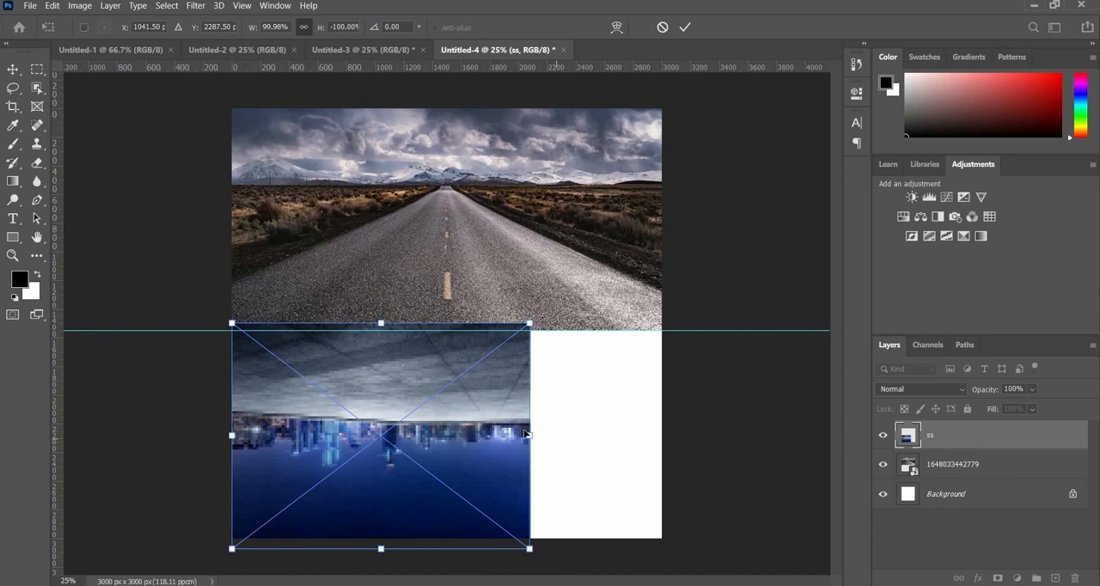
pyautogui.moveTo(530, 436); pyautogui.dragTo(660, 436)
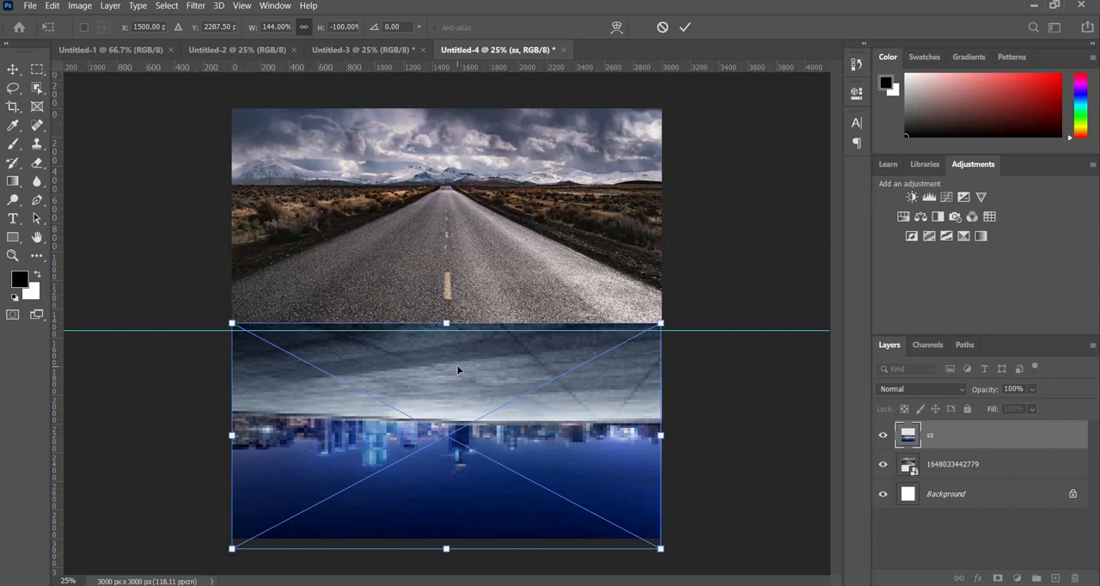
pyautogui.moveTo(458, 377); pyautogui.dragTo(479, 345)
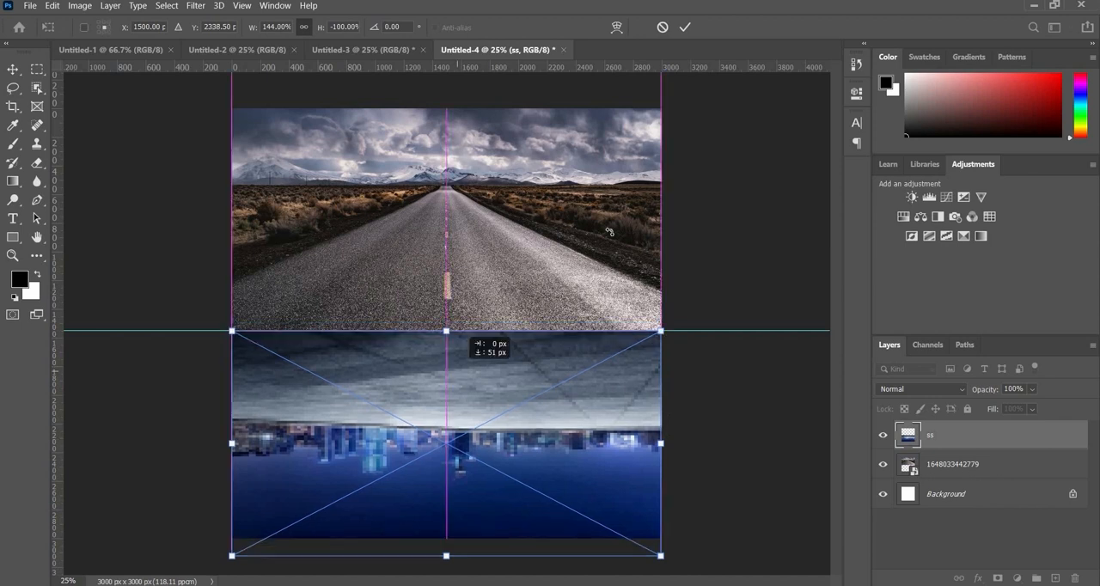
pyautogui.moveTo(609, 232); pyautogui.dragTo(609, 232)
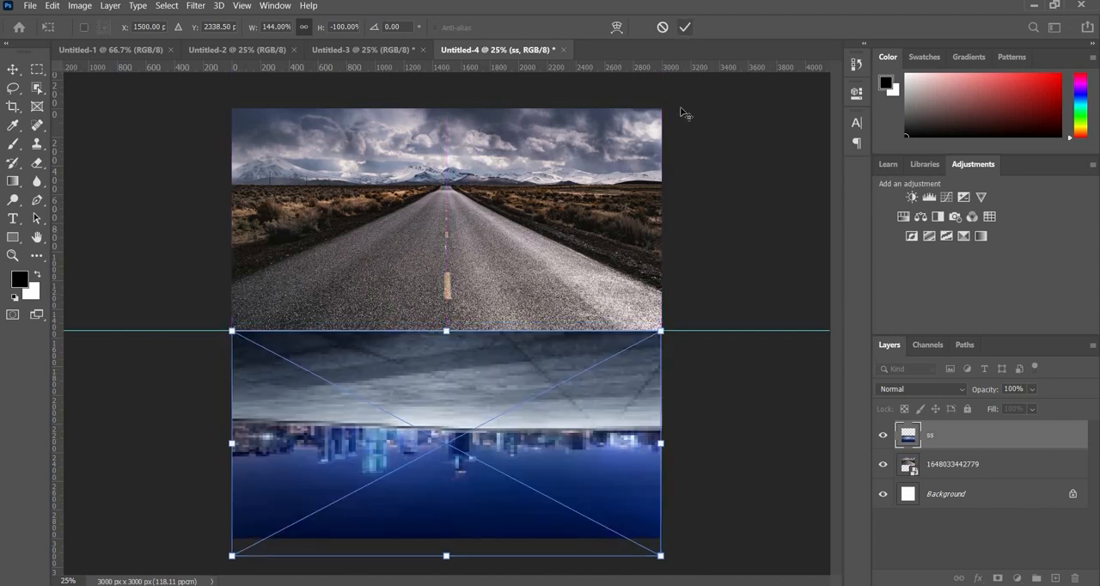
pyautogui.click(685, 27)
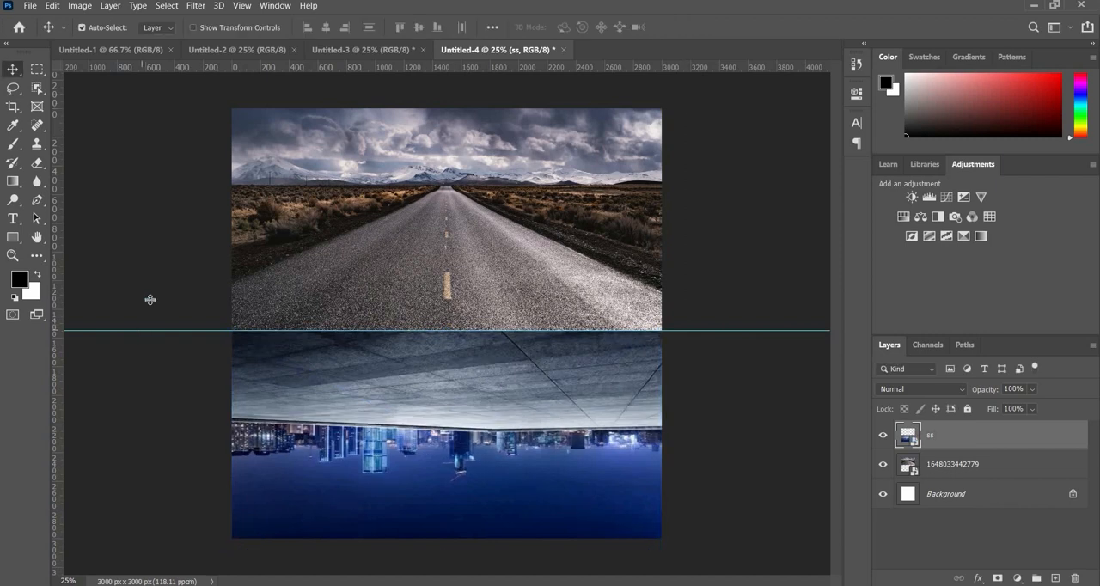
pyautogui.moveTo(153, 69); pyautogui.dragTo(165, 44)
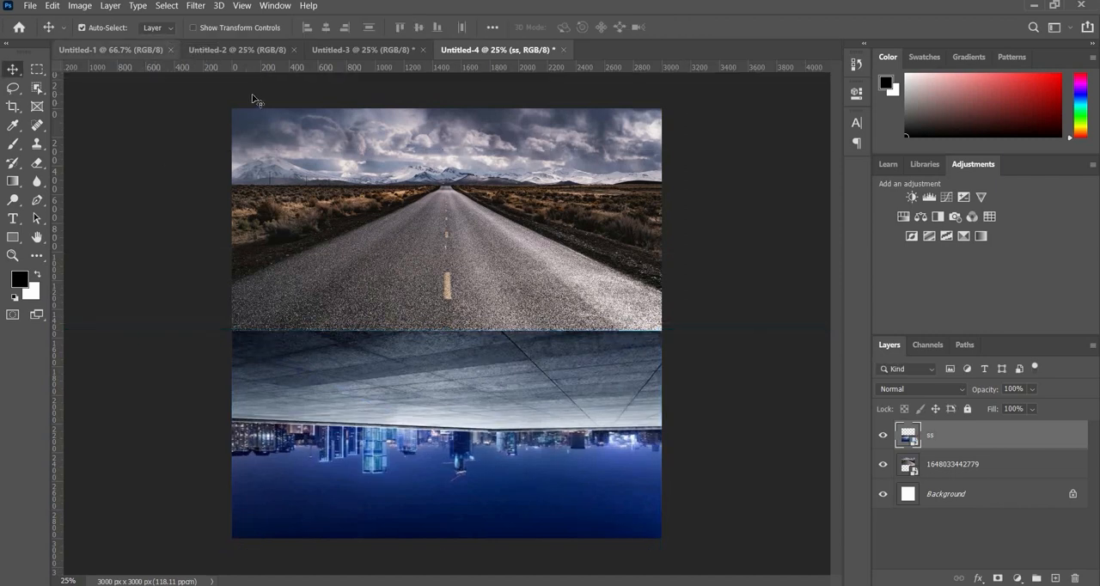
# - Rasterize the road layer and delete its sky above the horizon using a selection made from a Pen path
pyautogui.click(1000, 469)
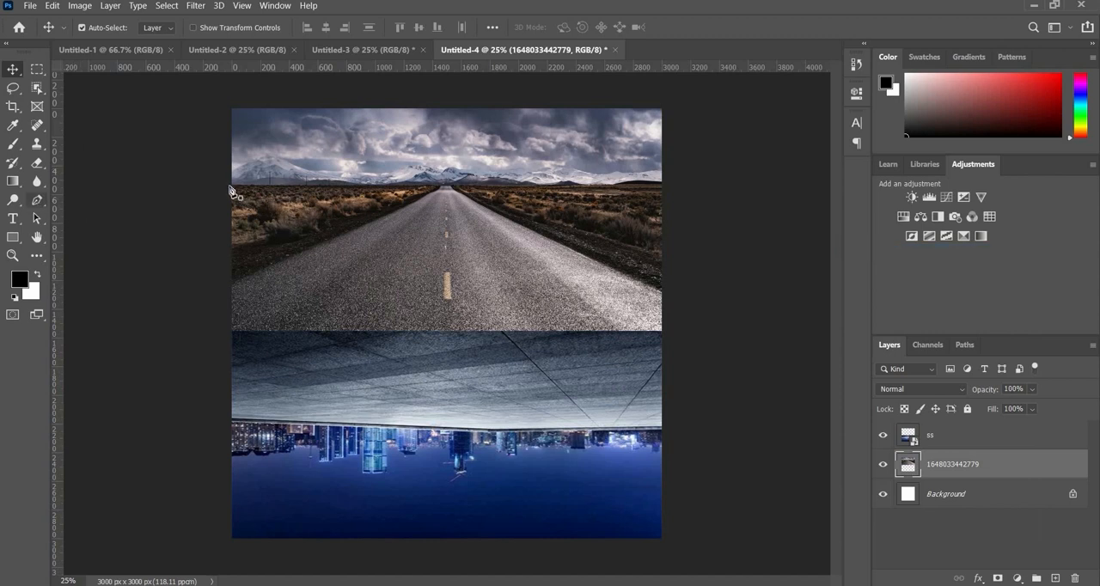
pyautogui.click(37, 201)
pyautogui.click(220, 184)
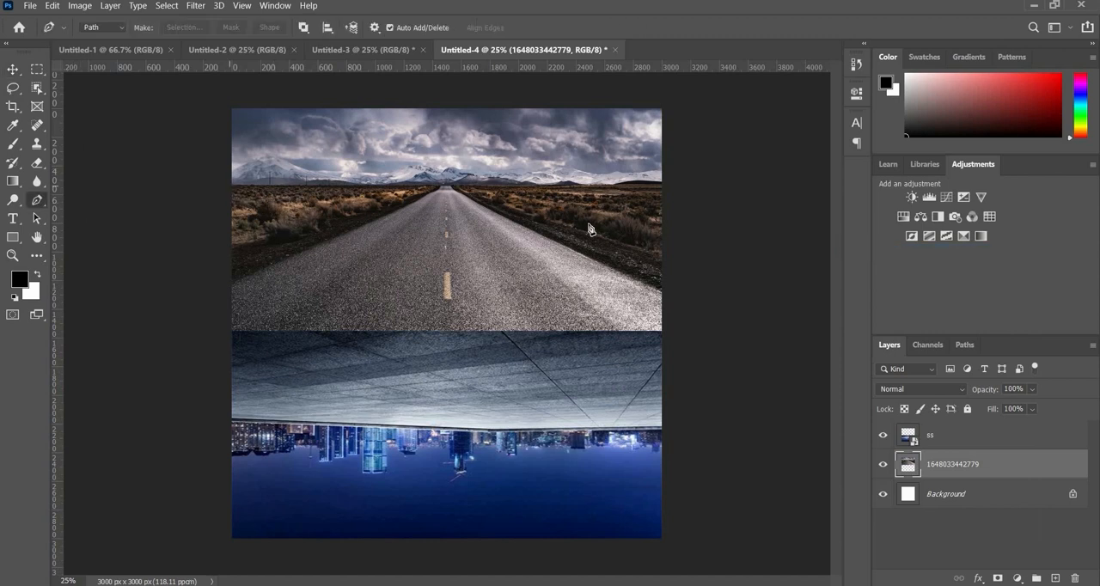
pyautogui.click(665, 183)
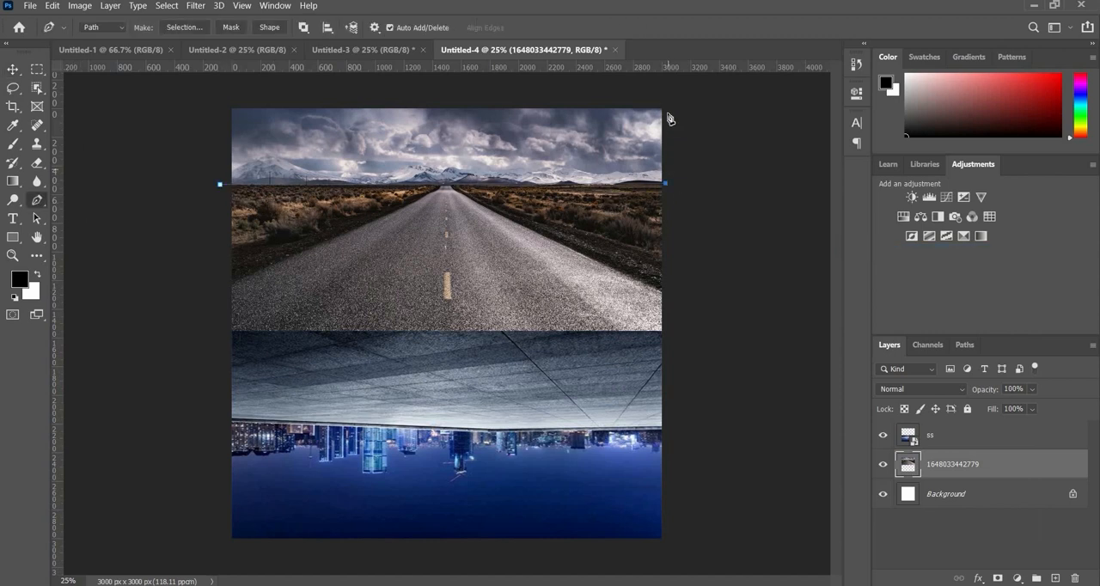
pyautogui.click(671, 105)
pyautogui.click(201, 111)
pyautogui.hotkey('ctrl', 'Return')
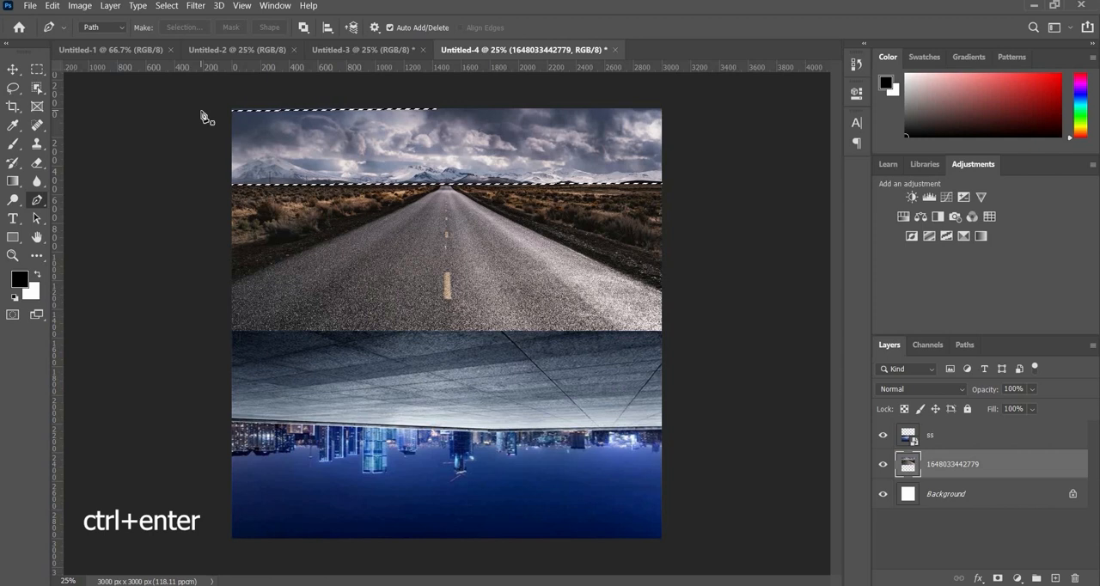
pyautogui.press('Delete')
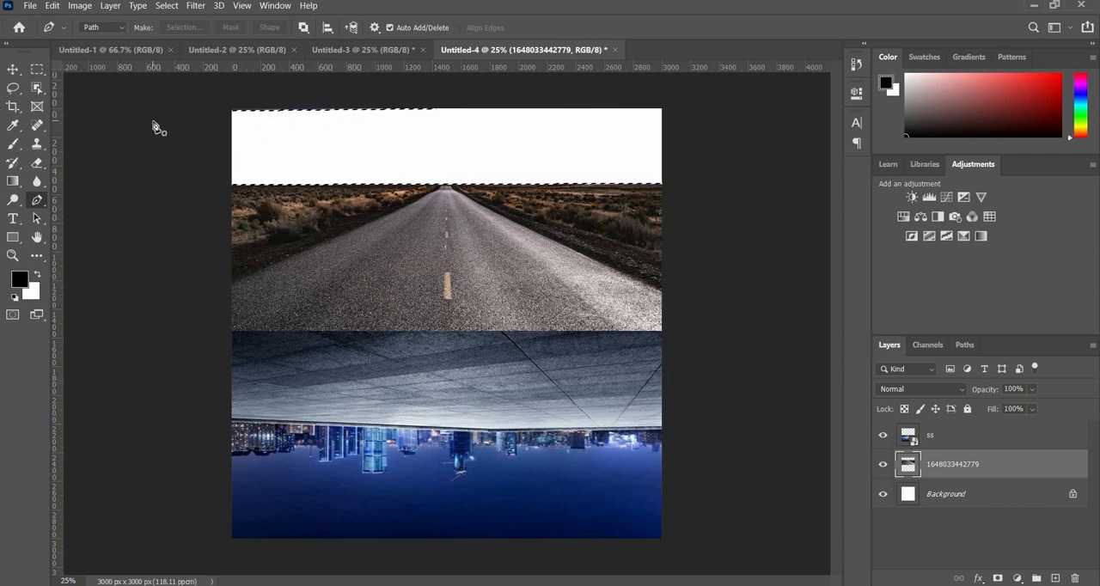
pyautogui.hotkey('ctrl', 'd')
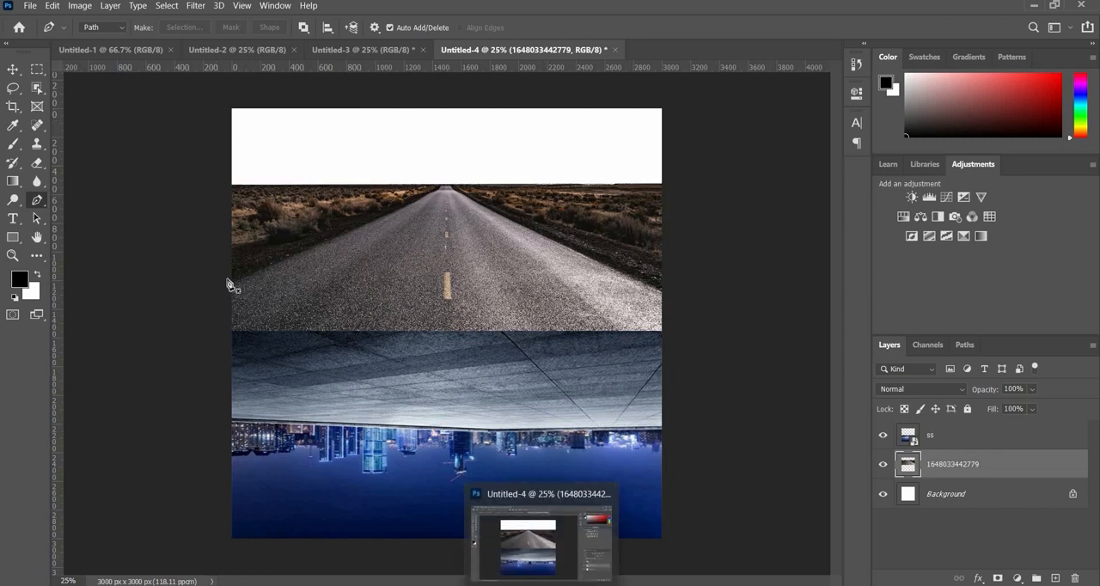
# - Place the sunset sky image named untitled into the document above the road layer
pyautogui.press('v')
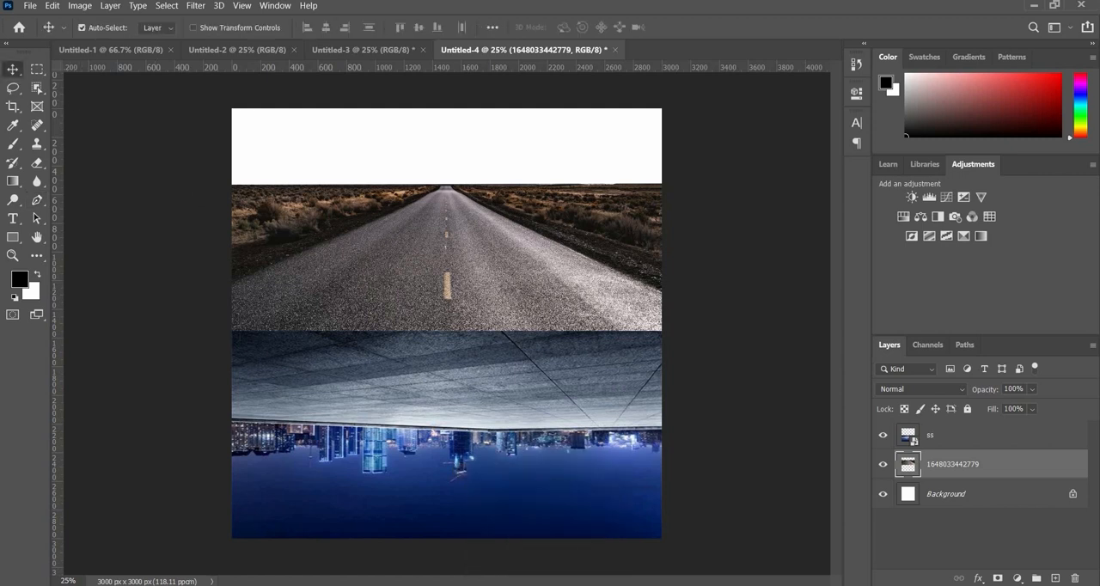
pyautogui.hotkey('alt', 'Tab')
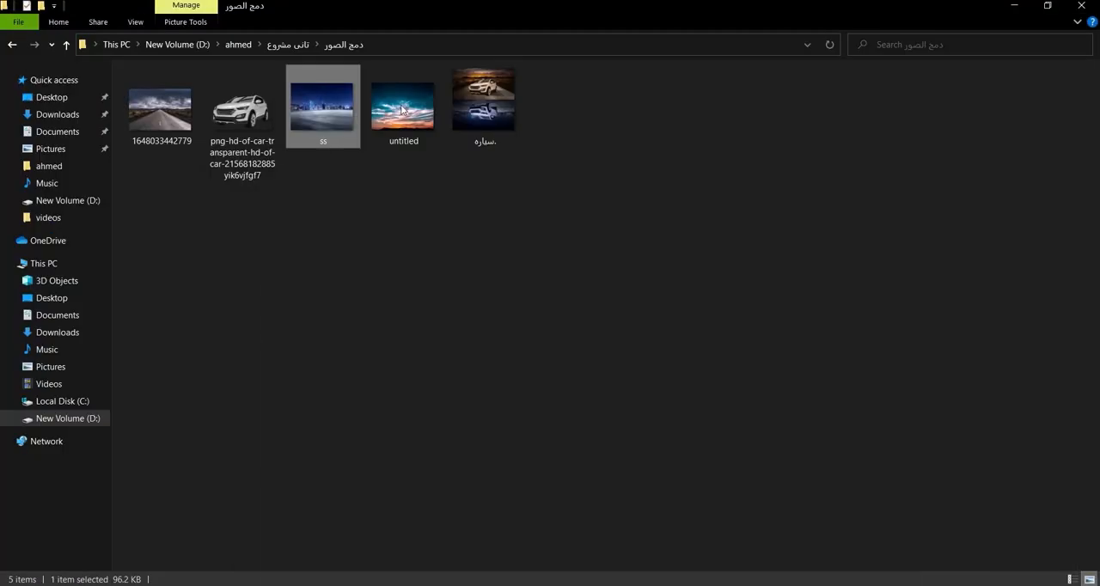
pyautogui.moveTo(401, 107); pyautogui.dragTo(548, 579)
pyautogui.moveTo(459, 297)
pyautogui.mouseDown()
pyautogui.moveTo(555, 585)
pyautogui.moveTo(462, 239)
pyautogui.moveTo(439, 292)
pyautogui.mouseUp()
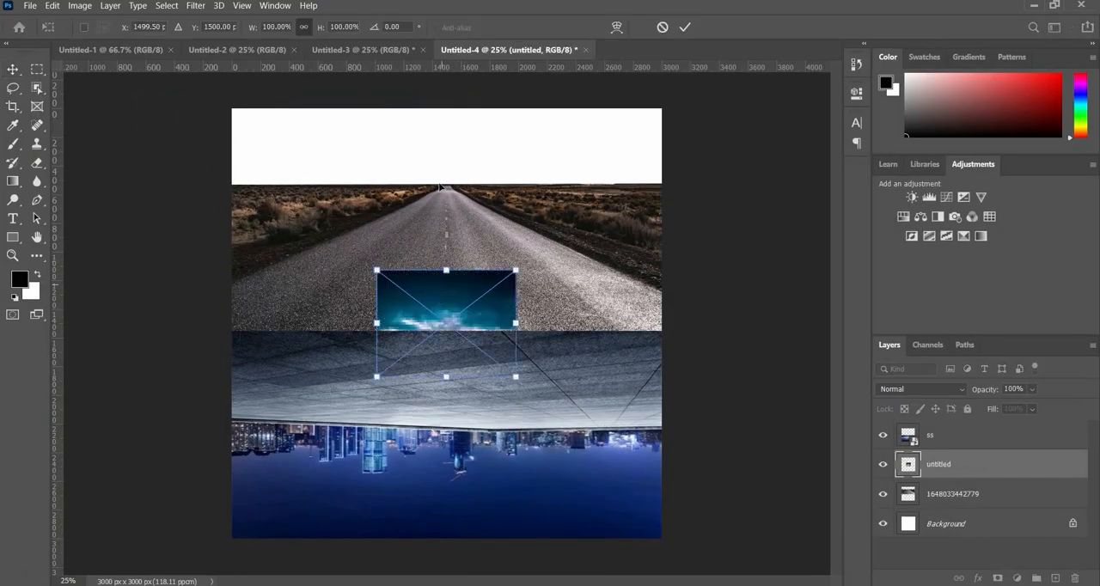
# - Fit the sunset image over the blank sky area, stretching it to 317.85% width and 110.67% height
pyautogui.moveTo(440, 187); pyautogui.dragTo(295, 112)
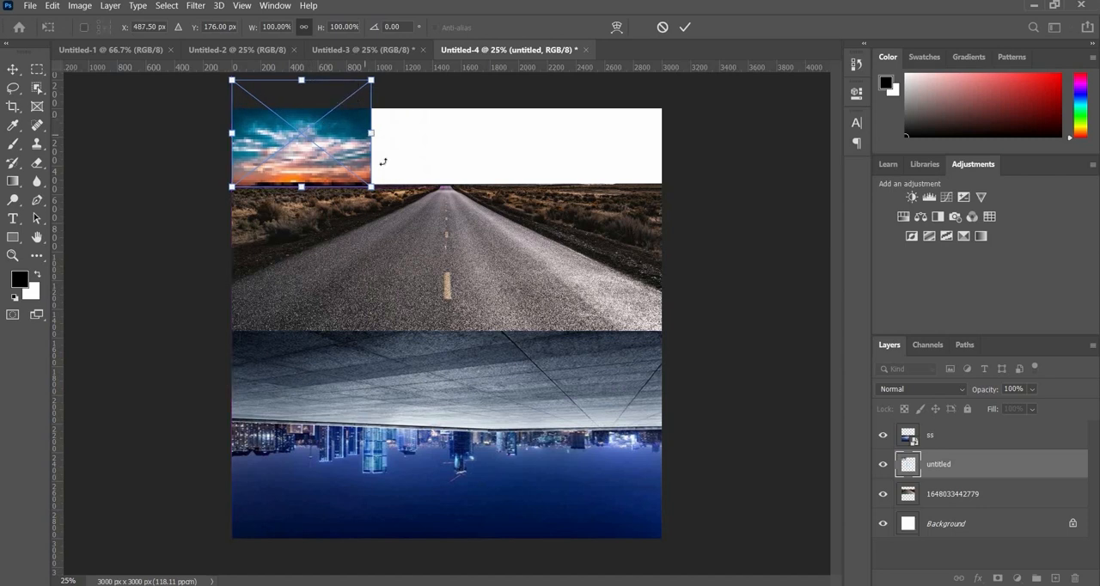
pyautogui.moveTo(370, 133); pyautogui.dragTo(675, 132)
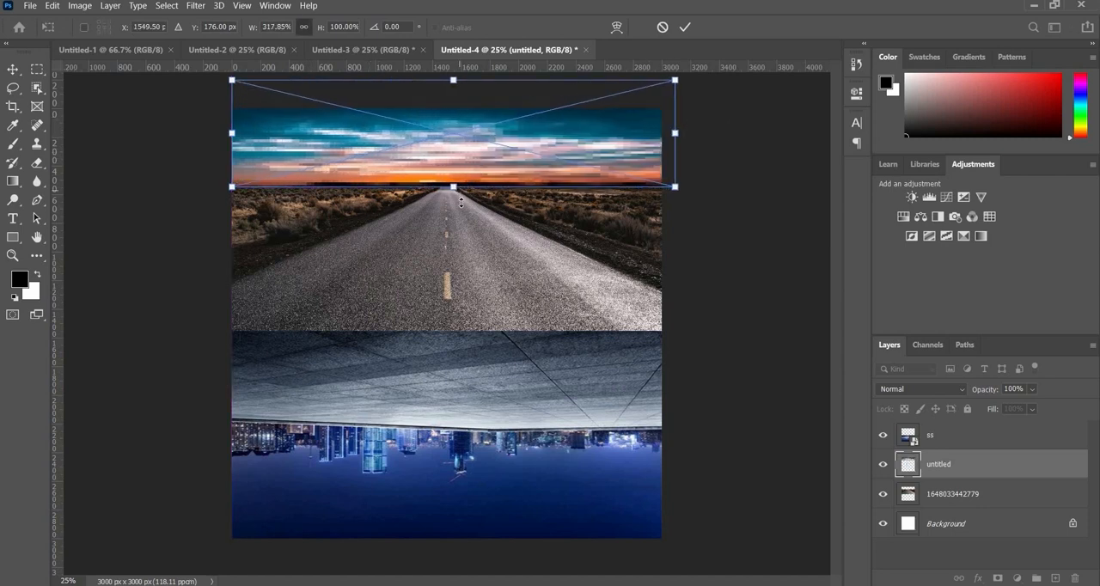
pyautogui.moveTo(461, 202); pyautogui.dragTo(457, 149)
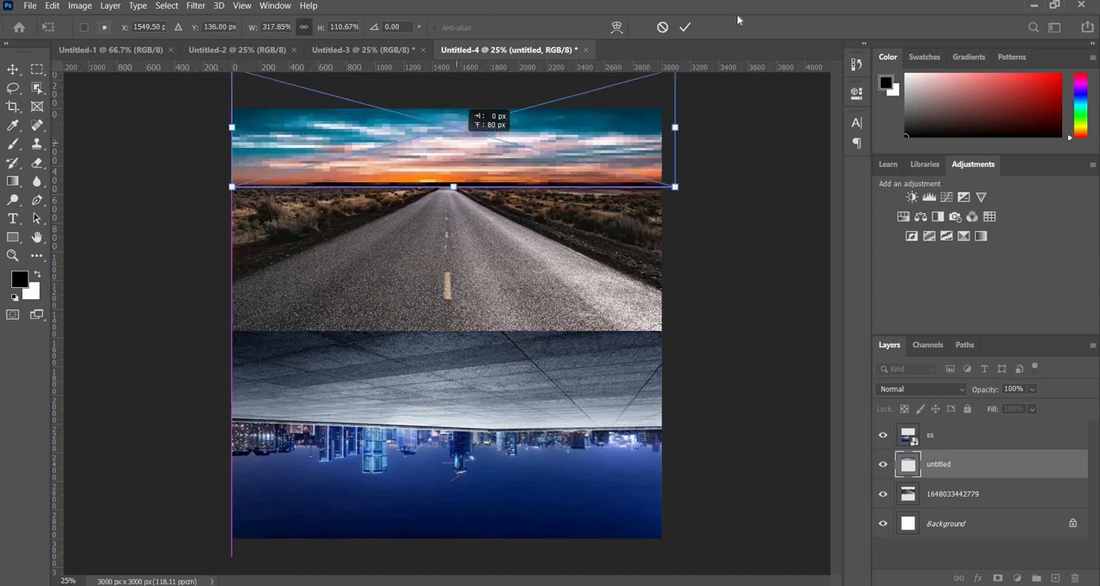
pyautogui.click(692, 29)
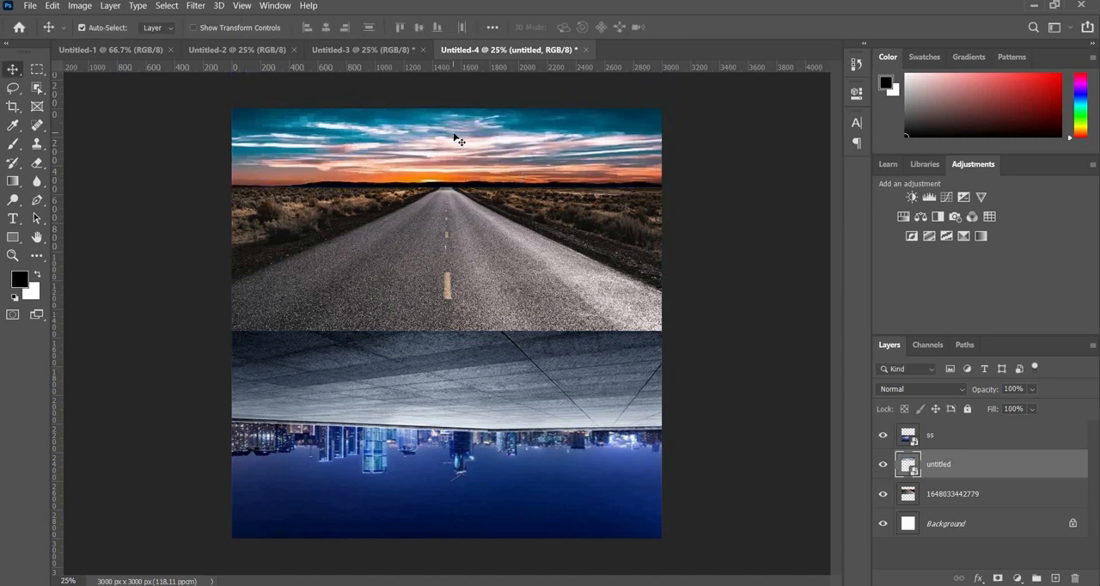
# - Stretch the sunset image to 156.53% height and reposition it so its lower edge overlaps the road's horizon
pyautogui.hotkey('ctrl', 't')
pyautogui.moveTo(454, 177); pyautogui.dragTo(454, 186)
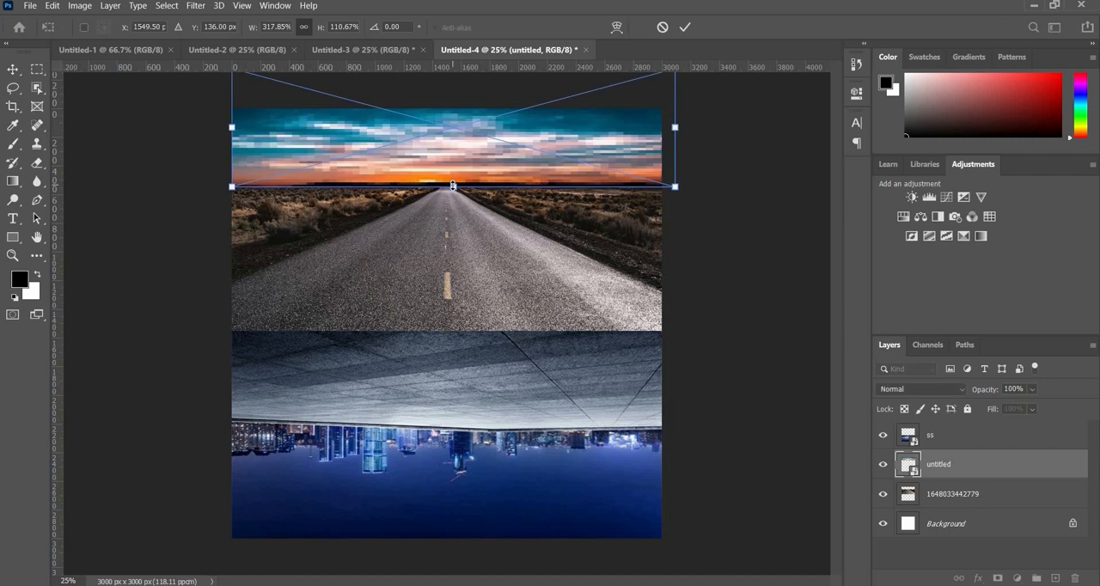
pyautogui.moveTo(449, 235); pyautogui.dragTo(447, 180)
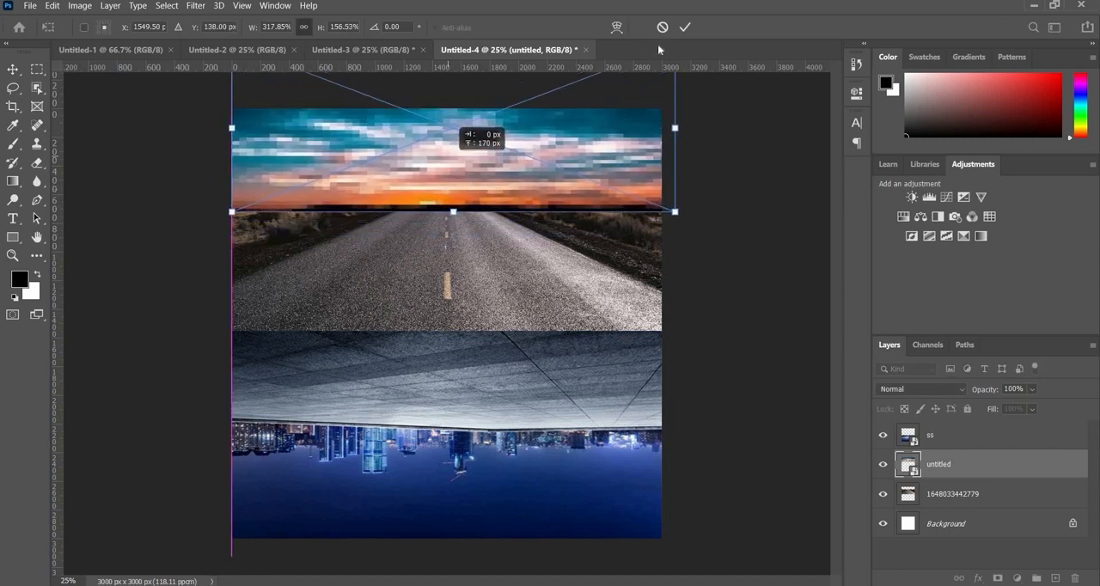
pyautogui.click(685, 27)
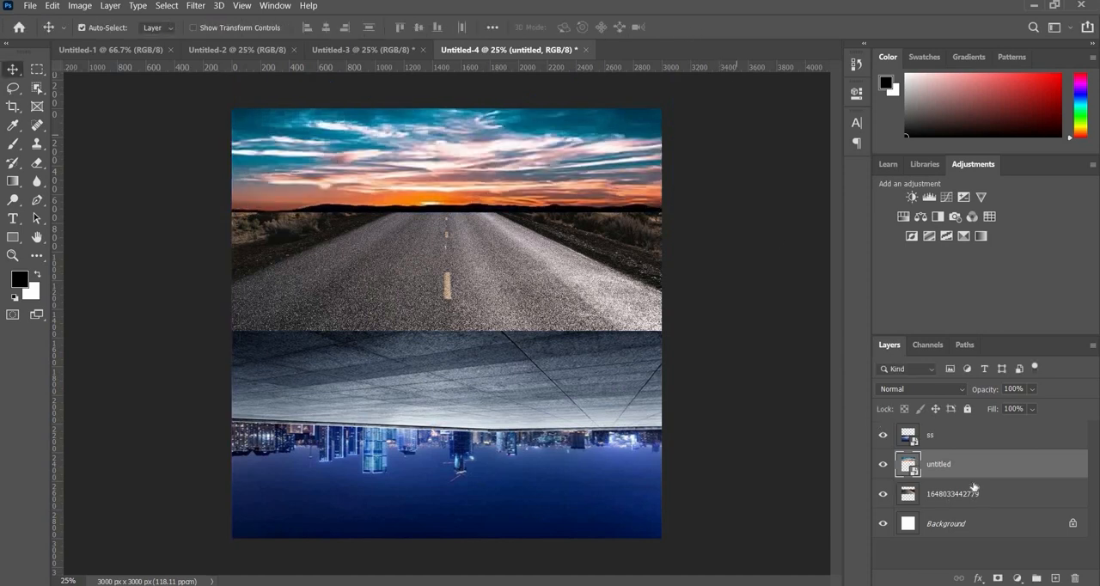
# - Move the untitled sky layer beneath the road layer and shift the sky so its dark hills meet the road's horizon
pyautogui.moveTo(972, 515); pyautogui.dragTo(971, 519)
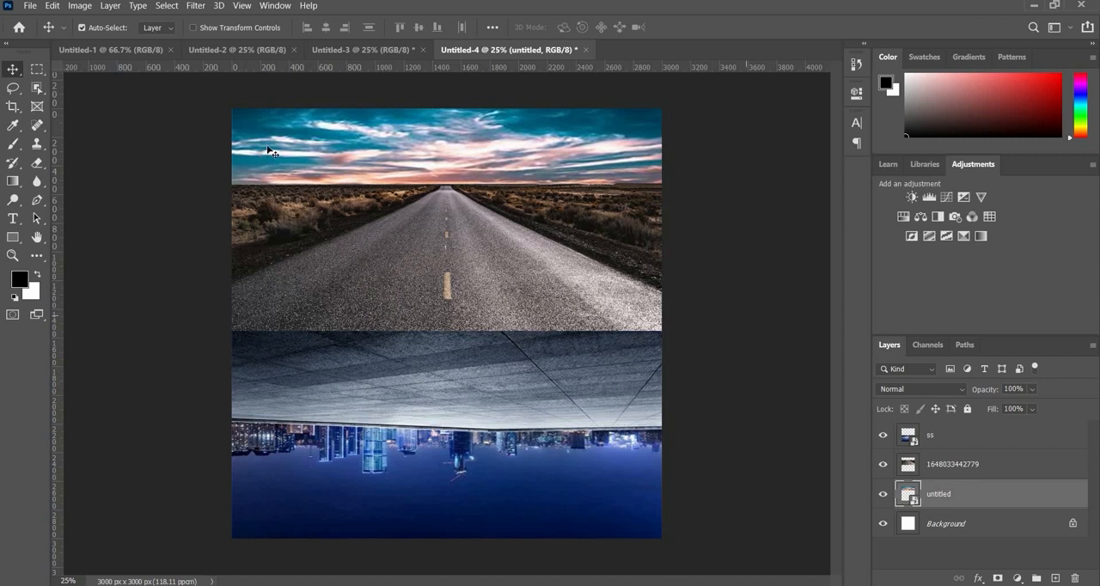
pyautogui.moveTo(414, 128); pyautogui.dragTo(505, 133)
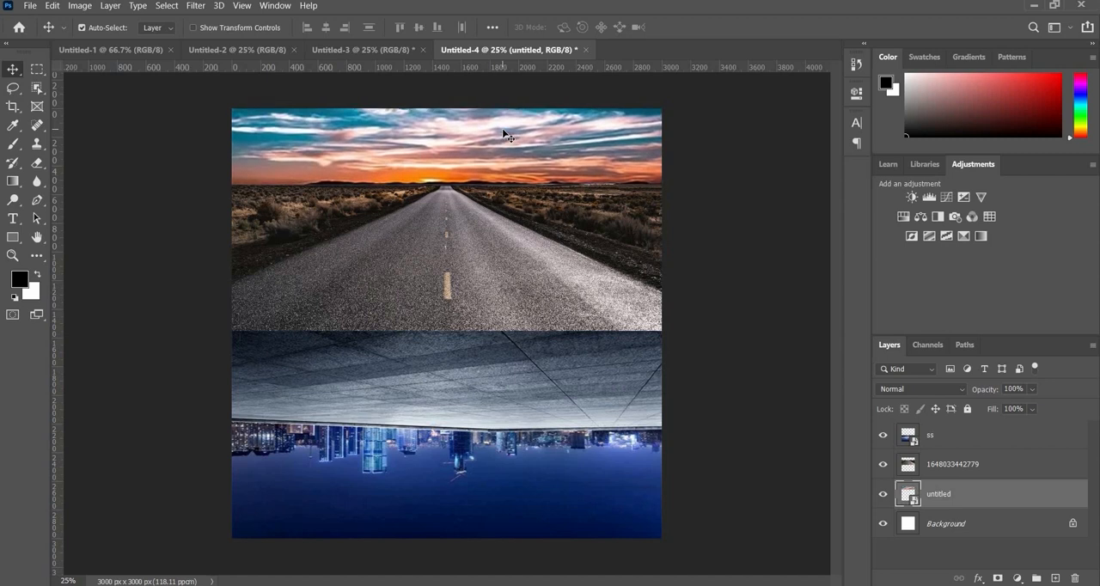
pyautogui.hotkey('shift', 'Up')
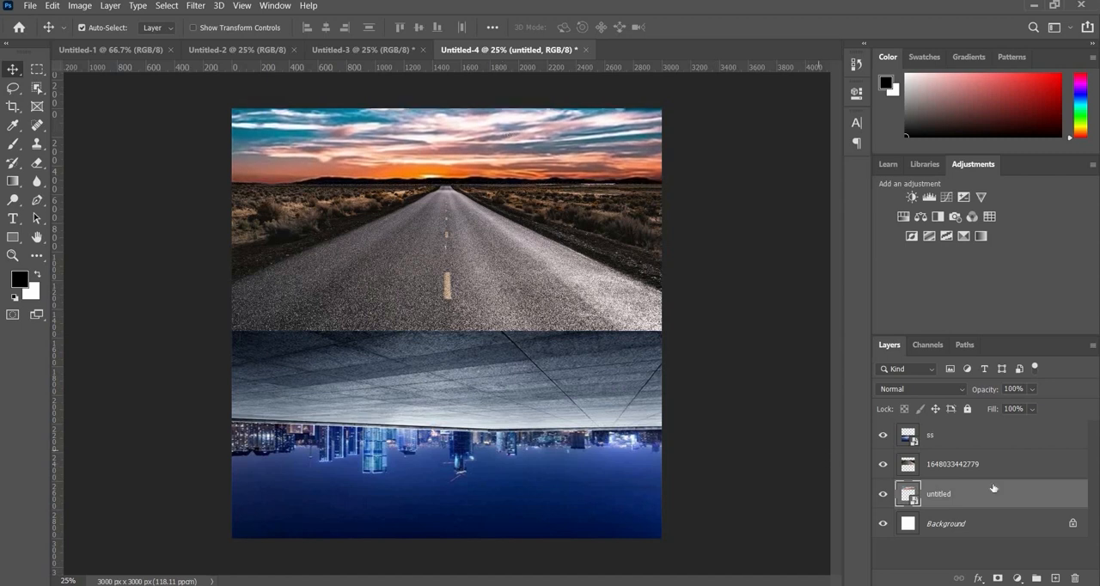
# - On a new layer above the road layer, paint an orange band sampled from the sunset along the horizon with a 200 px brush
pyautogui.click(985, 471)
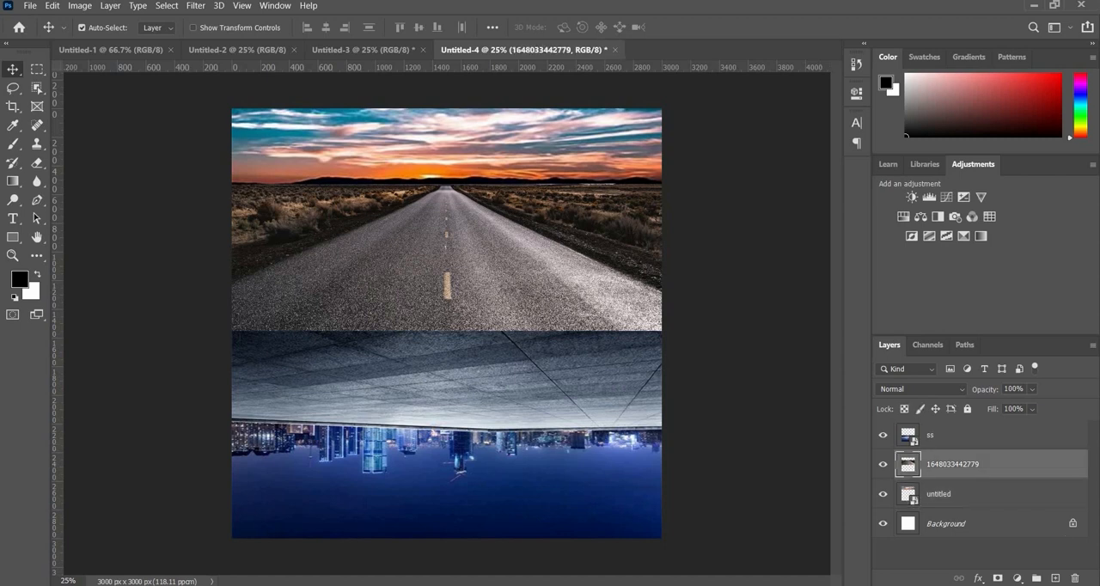
pyautogui.hotkey('ctrl', 'shift', 'alt', 'n')
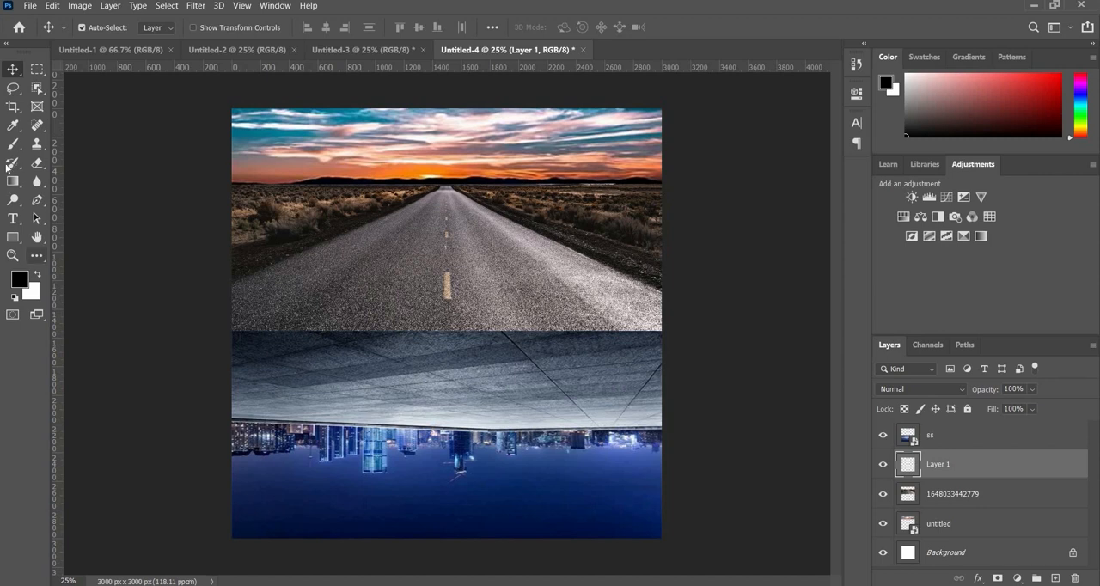
pyautogui.press('b')
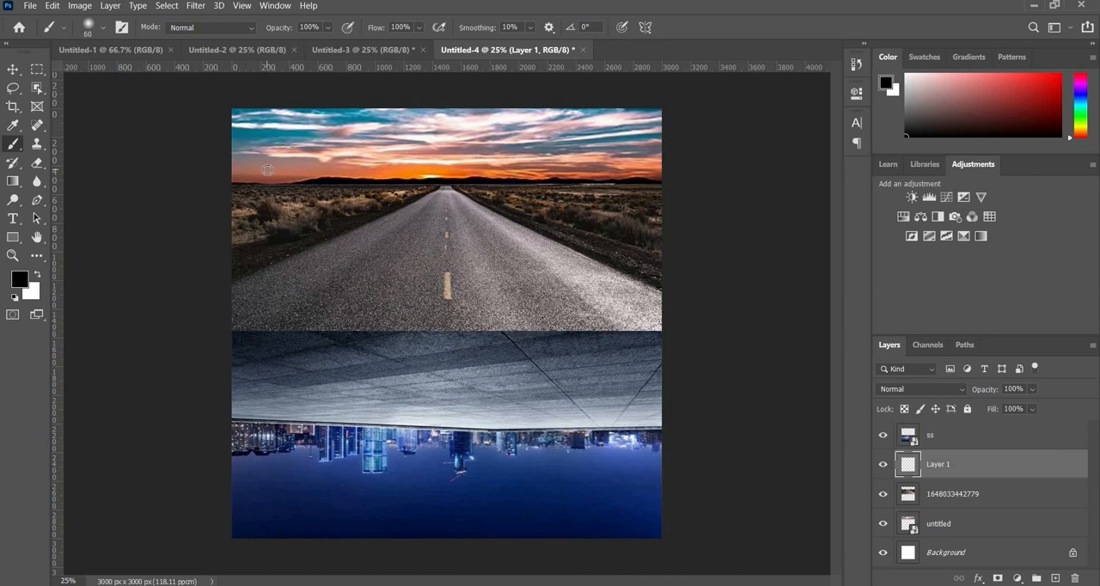
pyautogui.press(']')
pyautogui.press(']')
pyautogui.press(']')
pyautogui.press(']')
pyautogui.press(']')
pyautogui.press('i')
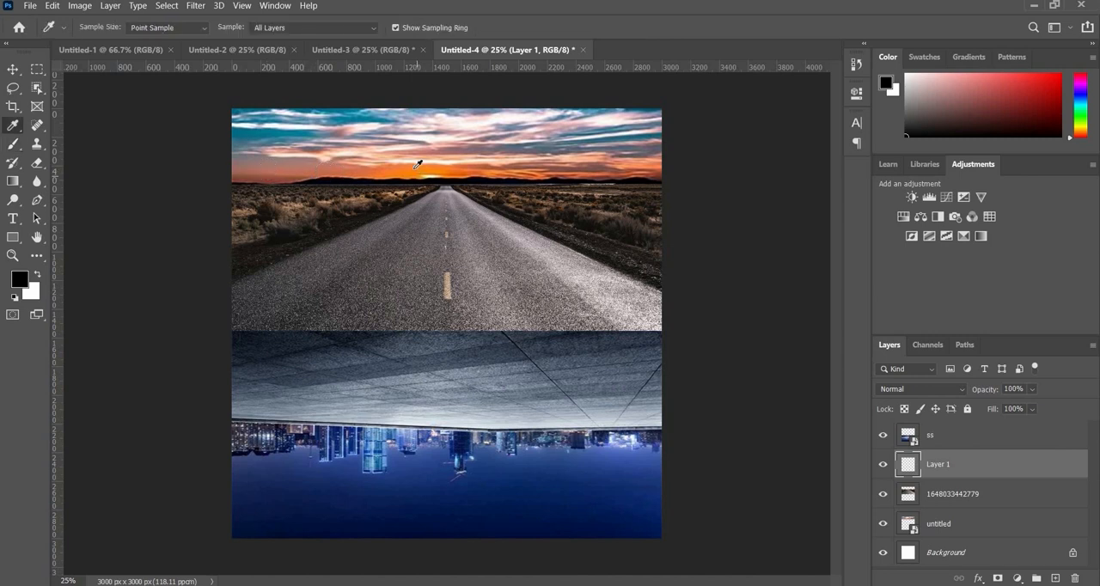
pyautogui.click(397, 175)
pyautogui.press('b')
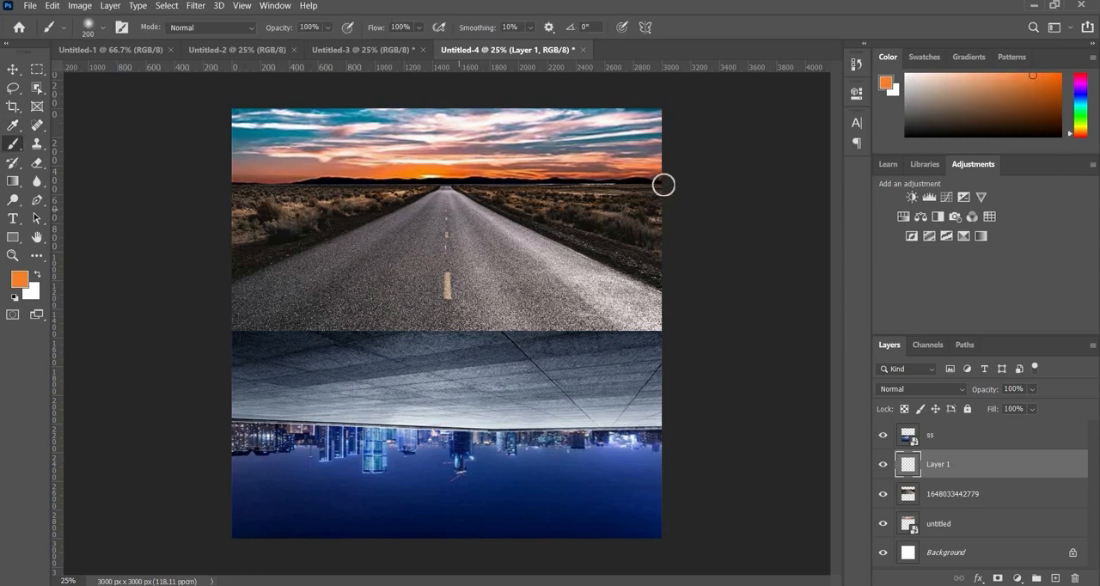
pyautogui.moveTo(664, 184); pyautogui.dragTo(184, 177)
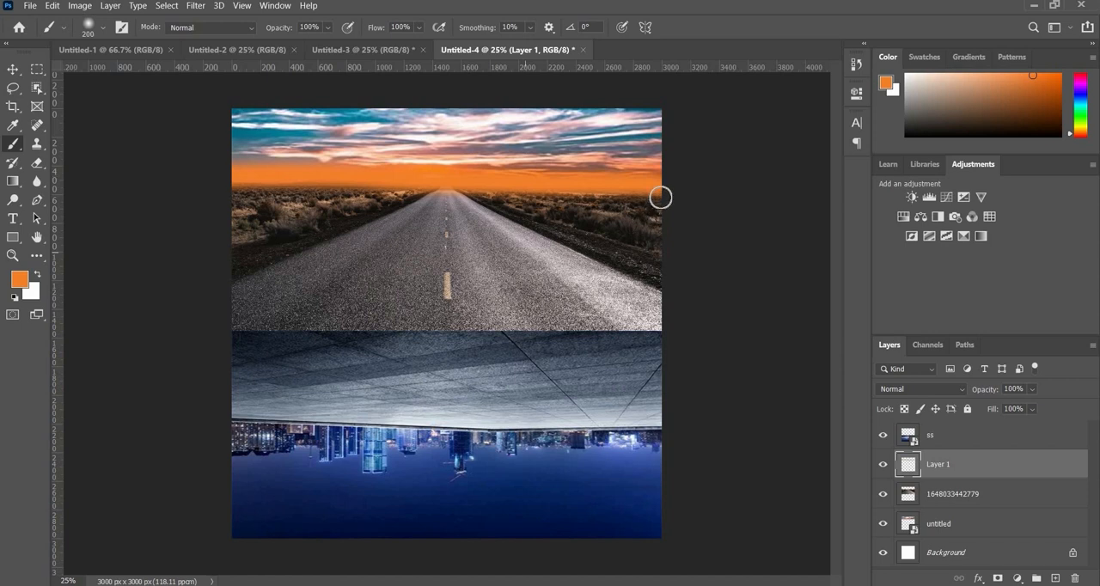
pyautogui.moveTo(661, 198)
pyautogui.mouseDown()
pyautogui.moveTo(199, 194)
pyautogui.moveTo(651, 186)
pyautogui.mouseUp()
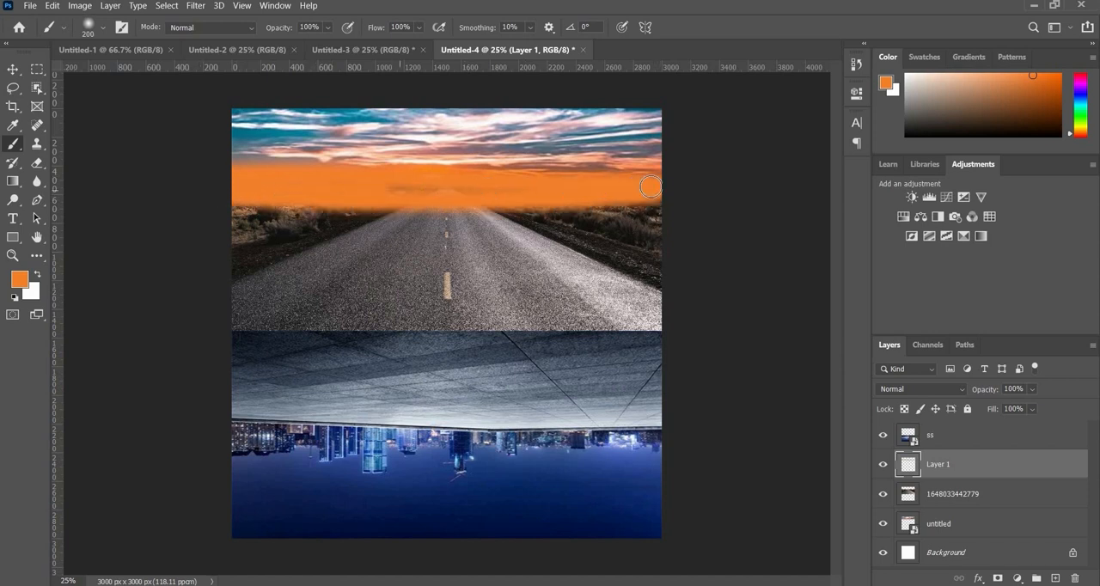
# - Blend the orange Layer 1 into the road with Blend If on Gray, splitting the Underlying Layer's black point to 0 / 180
pyautogui.doubleClick(1055, 467)
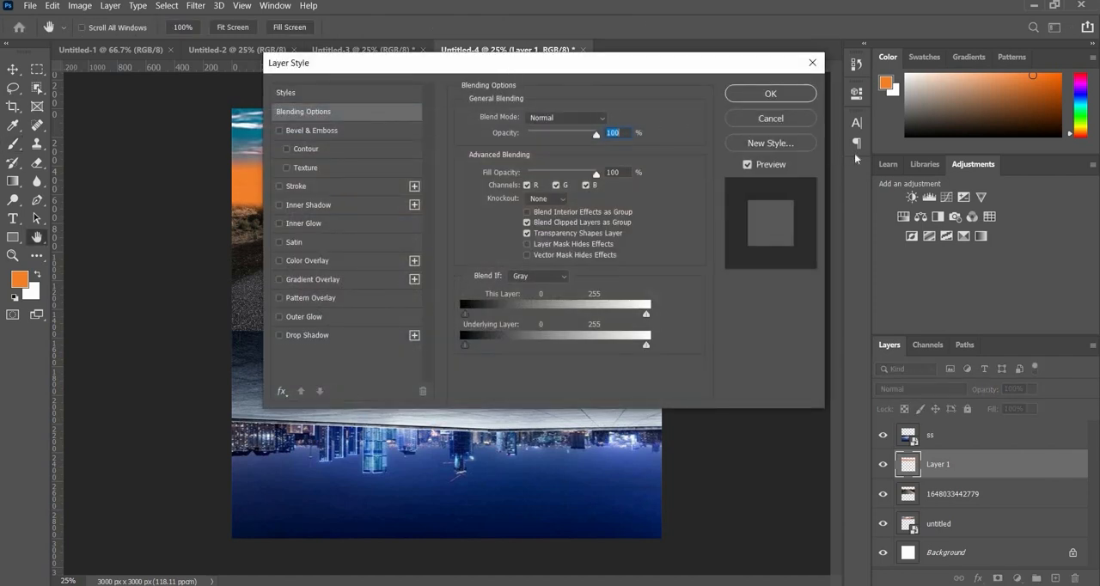
pyautogui.moveTo(527, 64); pyautogui.dragTo(889, 152)
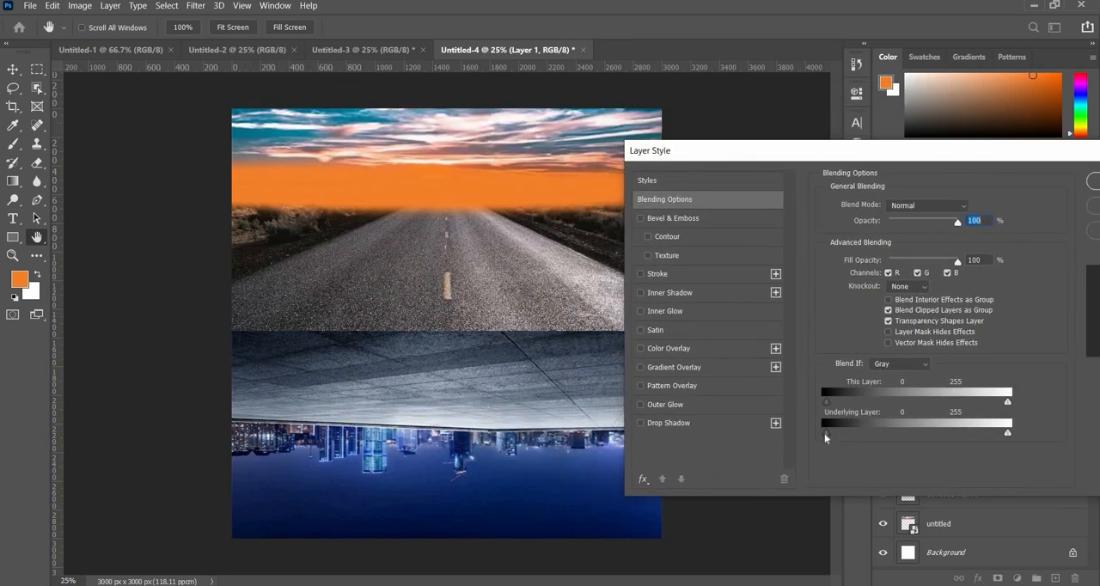
pyautogui.moveTo(853, 434); pyautogui.dragTo(900, 435)
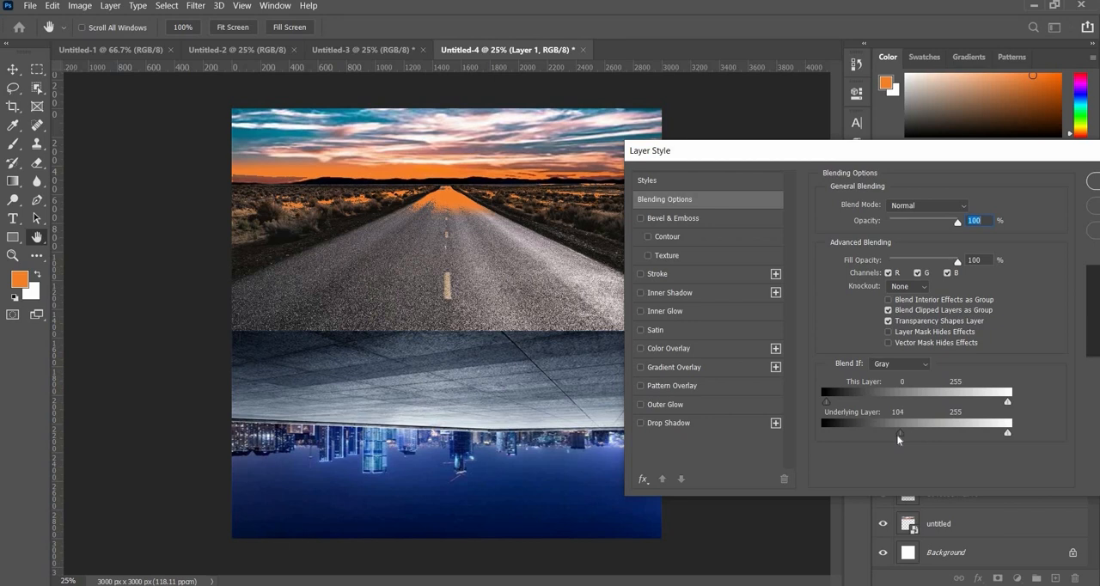
pyautogui.moveTo(897, 434); pyautogui.dragTo(750, 430)
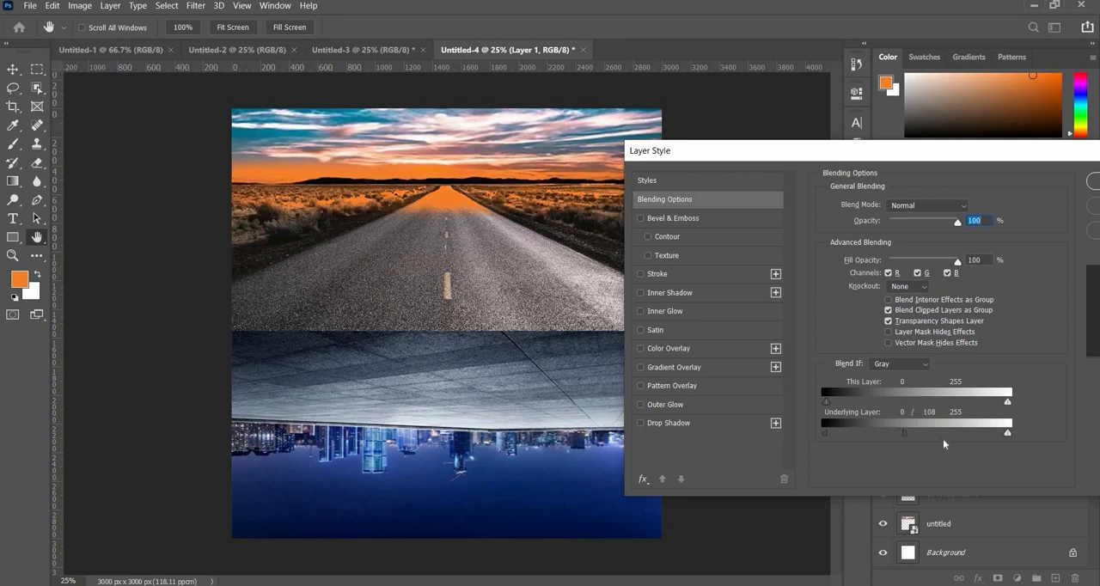
pyautogui.moveTo(943, 439); pyautogui.dragTo(951, 442)
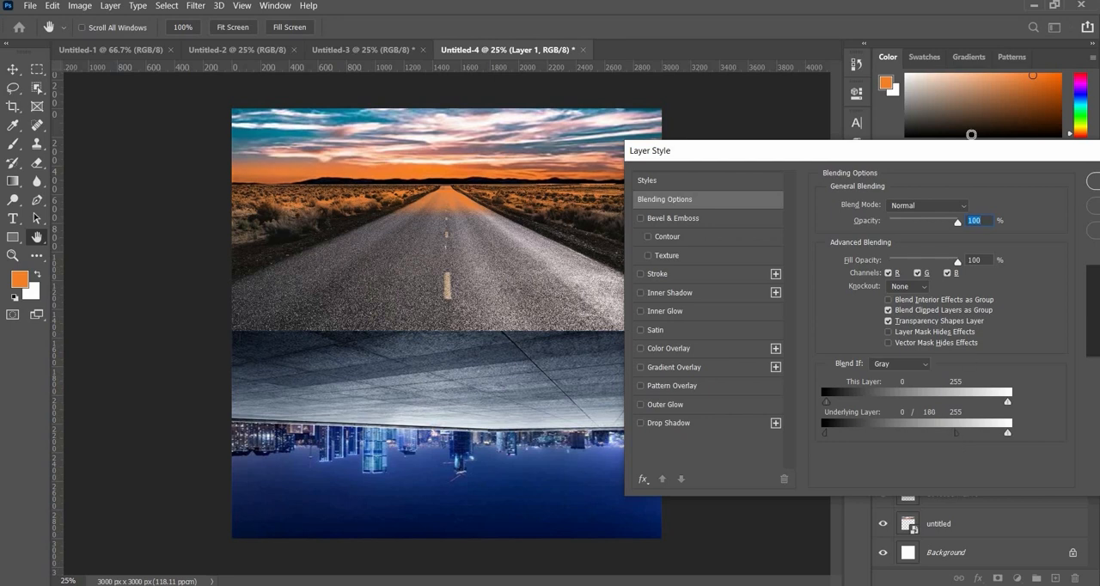
pyautogui.moveTo(838, 152); pyautogui.dragTo(680, 117)
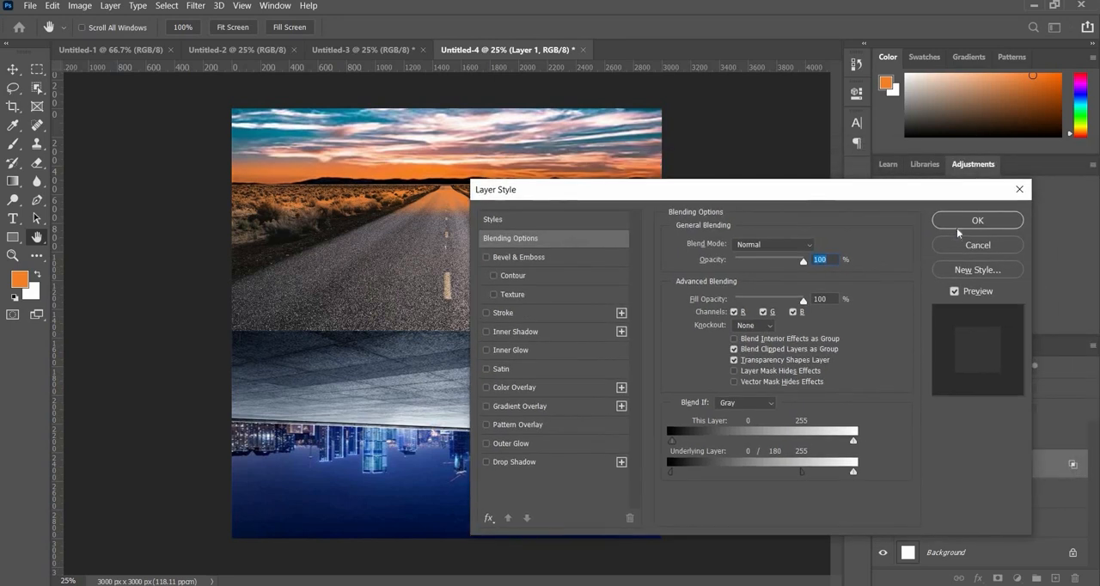
pyautogui.click(977, 220)
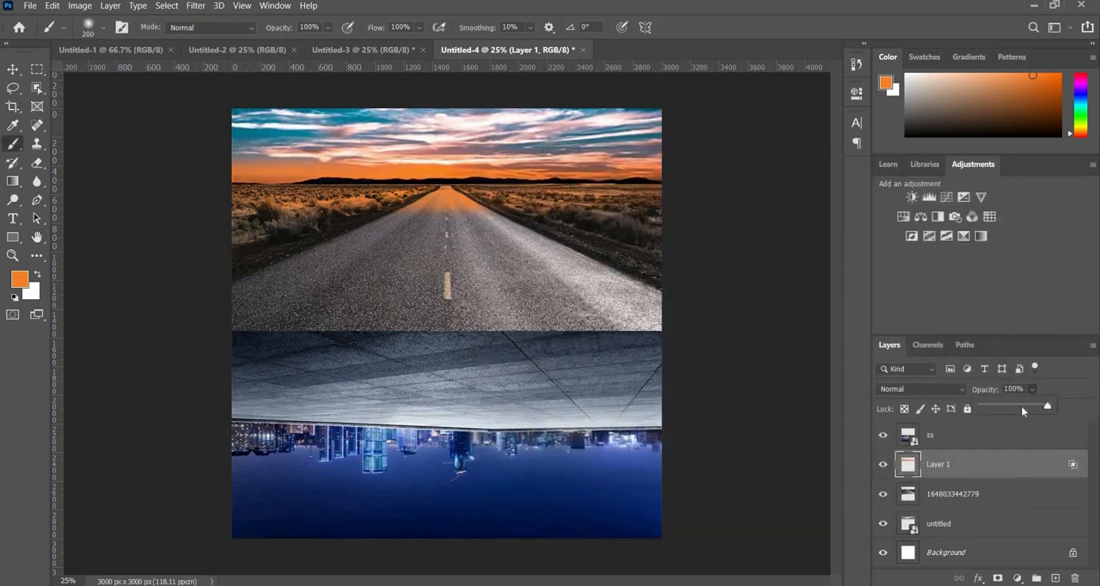
# - Set Layer 1's opacity to 54% and add a layer mask hiding the orange glow over the far end of the road
pyautogui.click(1018, 406)
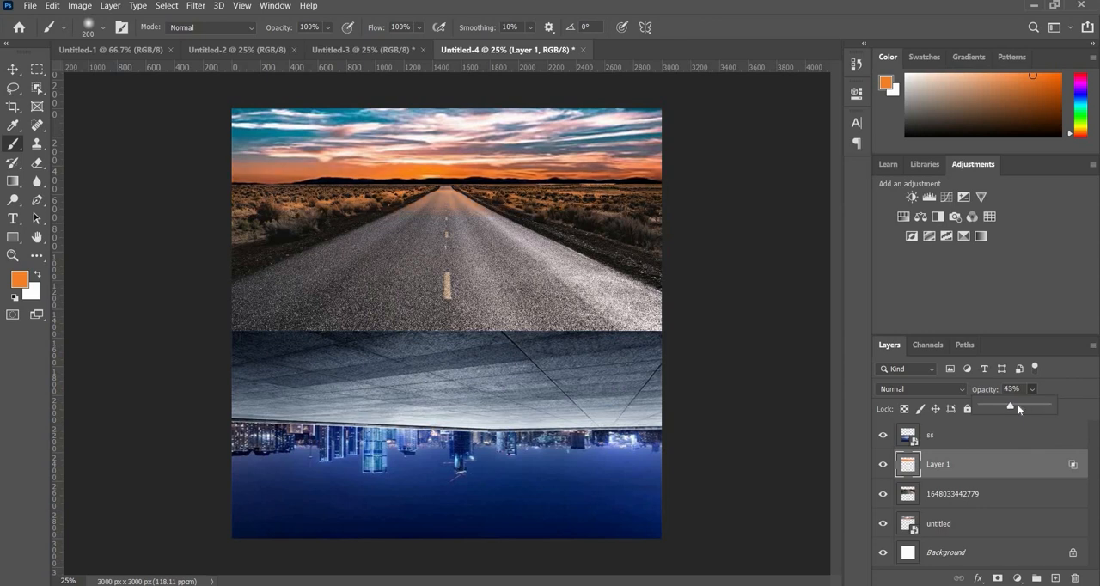
pyautogui.click(1019, 408)
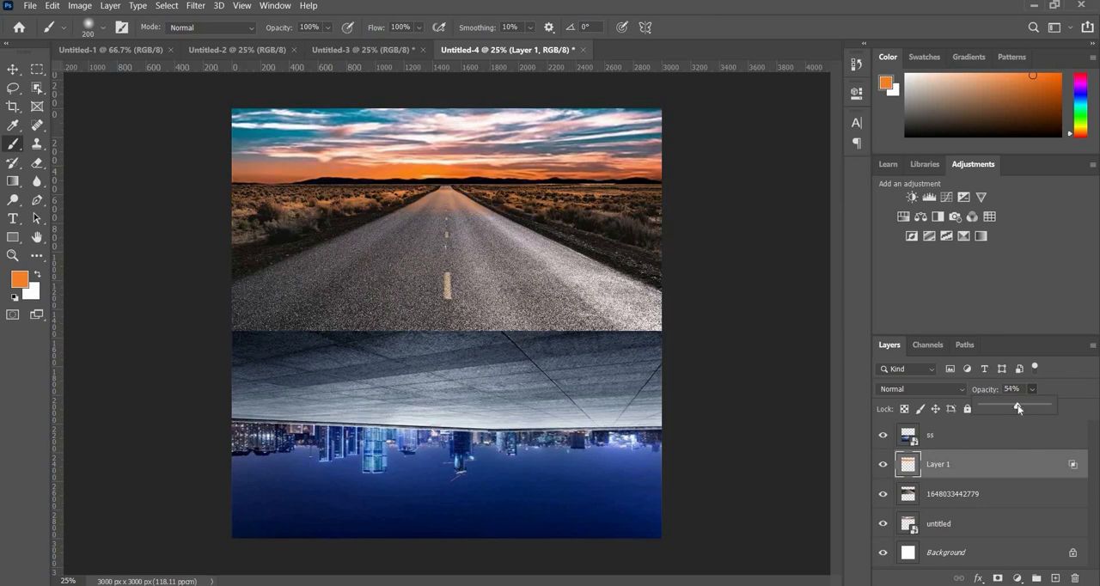
pyautogui.click(998, 578)
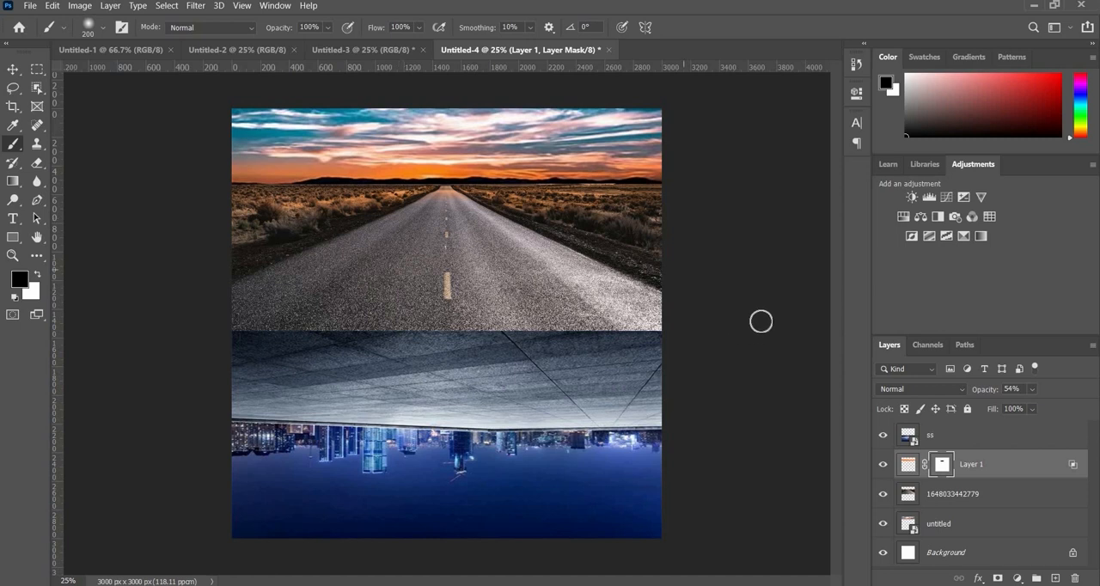
pyautogui.press('v')
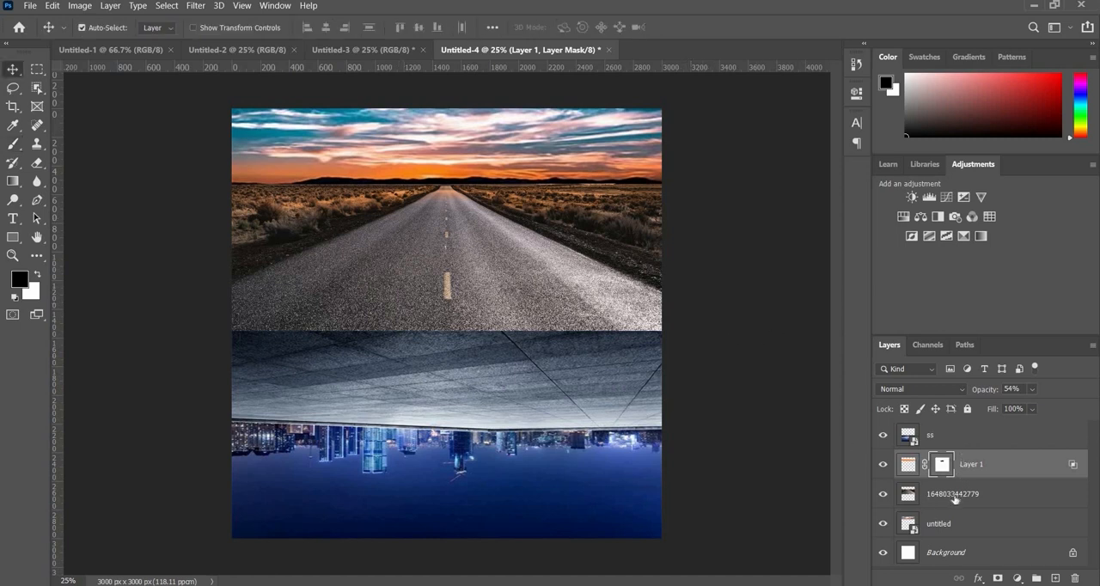
# - Add a Color Balance adjustment above the road layer, shifting the midtones toward red and setting Yellow–Blue to -23
pyautogui.click(1031, 504)
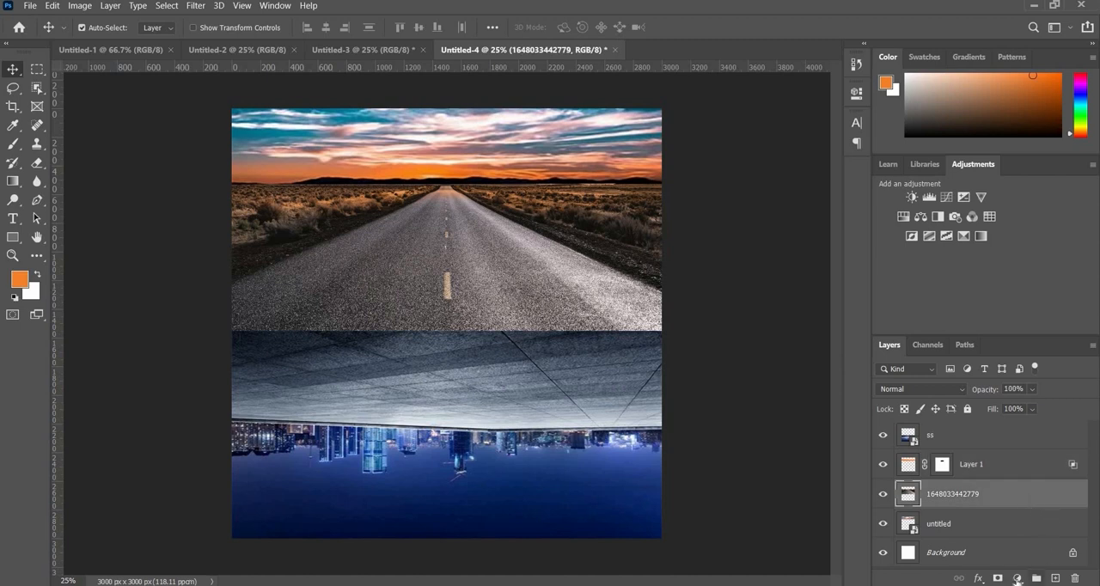
pyautogui.click(1017, 579)
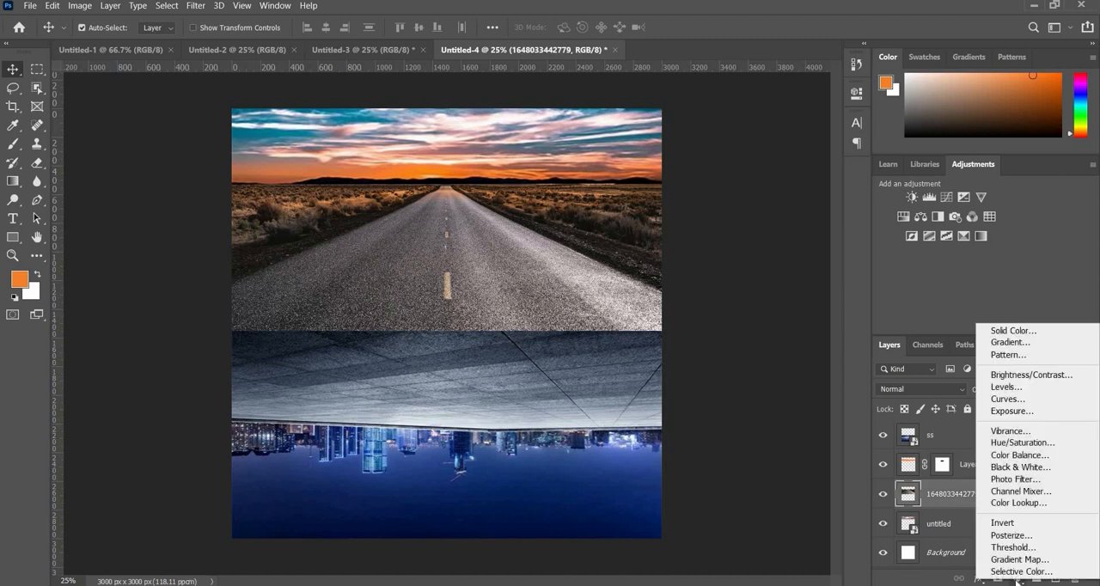
pyautogui.click(1014, 457)
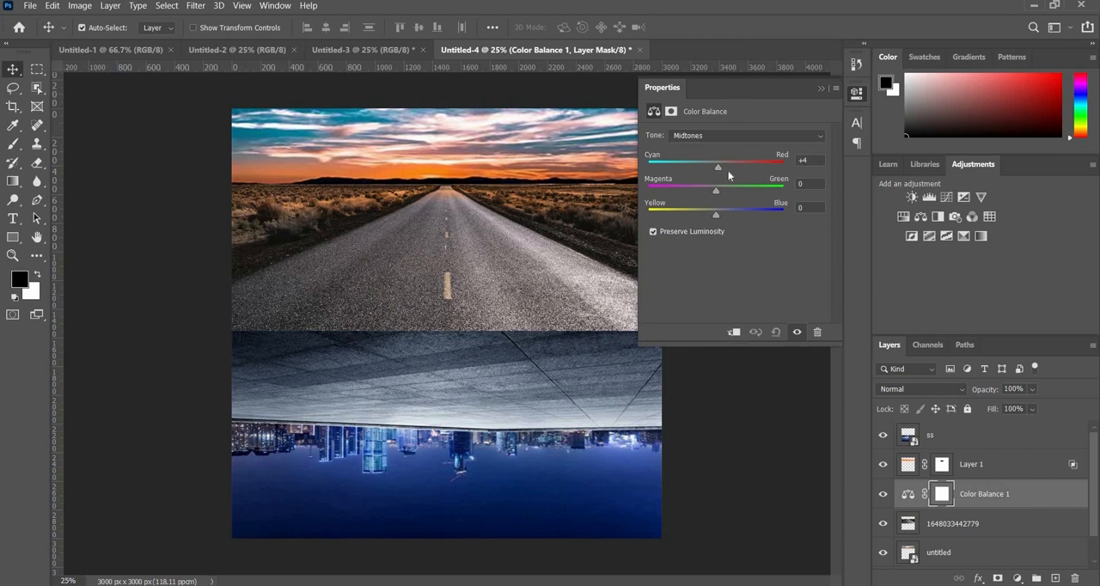
pyautogui.moveTo(729, 175); pyautogui.dragTo(702, 220)
# - Shift the Color Balance highlights toward yellow at about -29 and slightly toward red
pyautogui.click(710, 136)
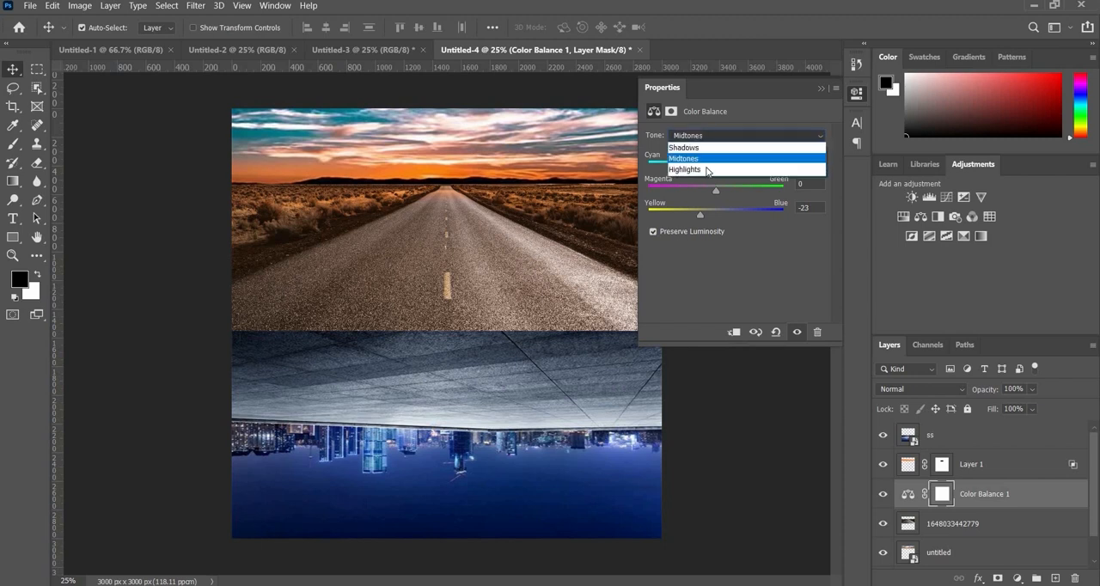
pyautogui.click(710, 171)
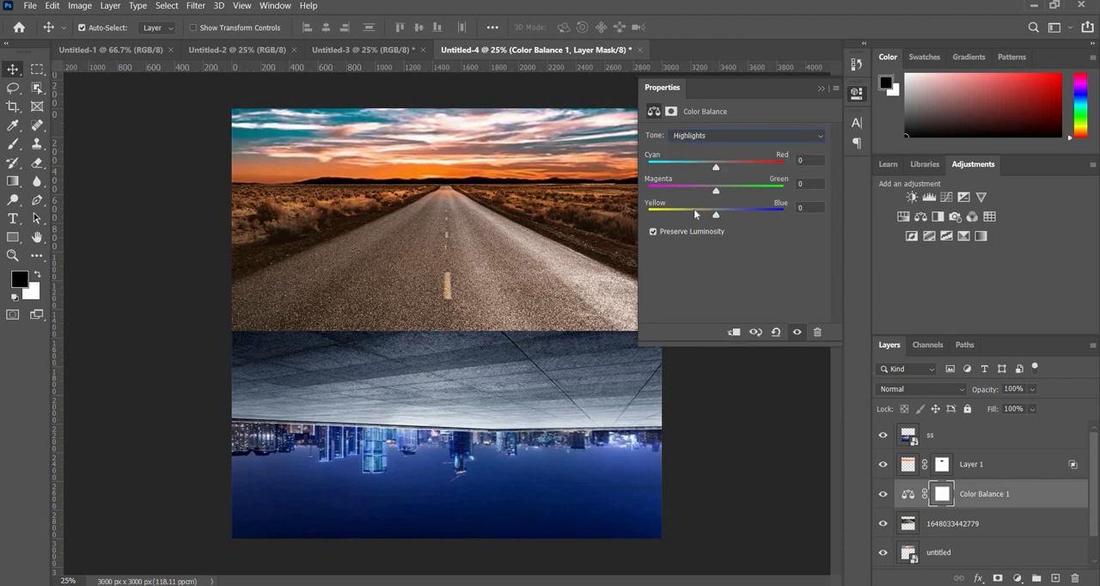
pyautogui.click(695, 210)
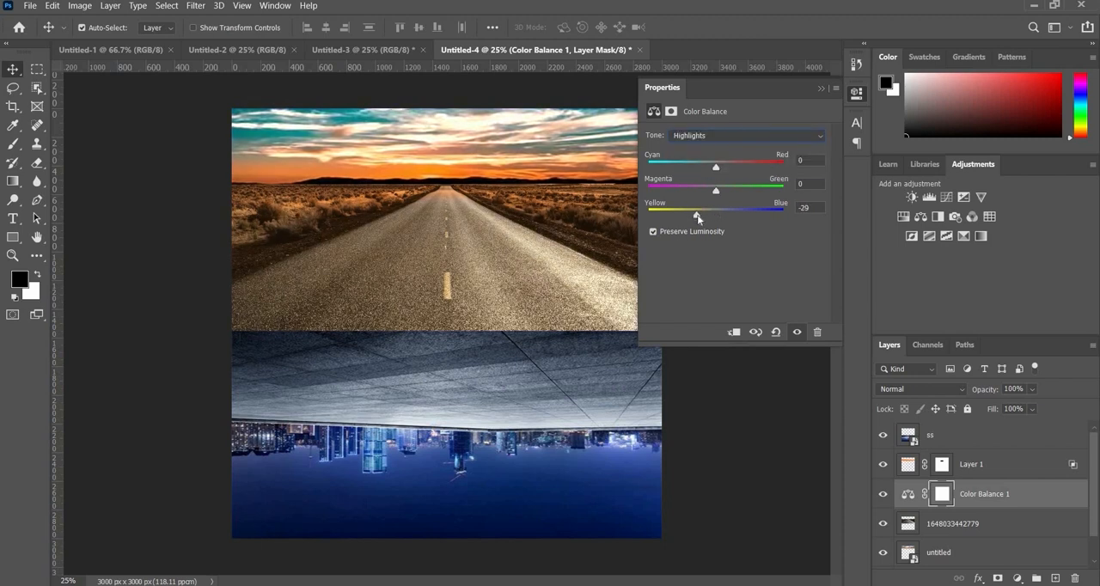
pyautogui.moveTo(697, 214); pyautogui.dragTo(699, 223)
pyautogui.moveTo(714, 173); pyautogui.dragTo(724, 190)
pyautogui.click(822, 88)
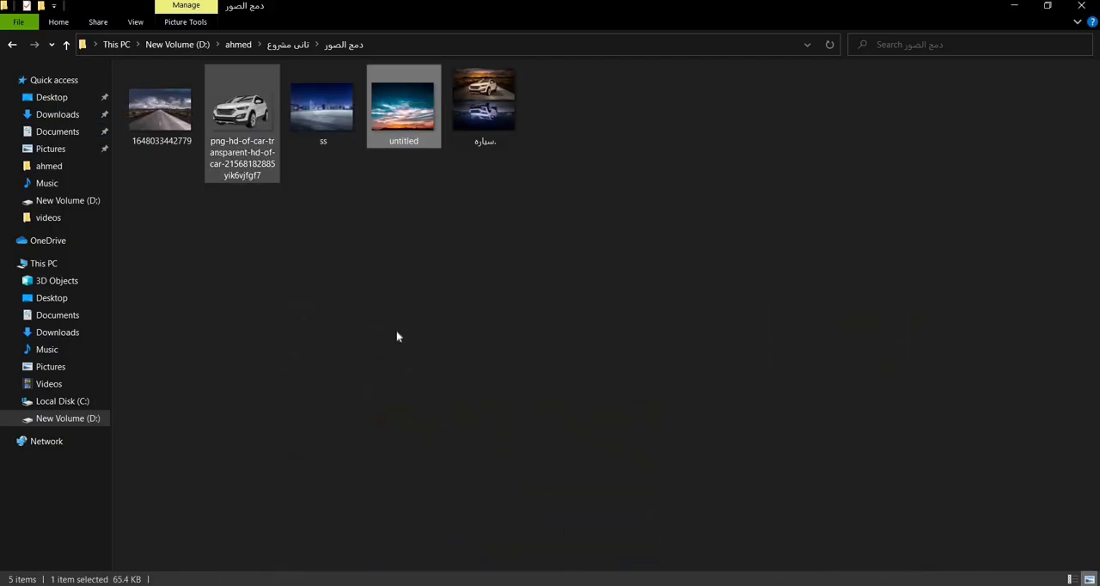
# - Place the transparent car image on the road at 56.26% scale and move its layer above the ss layer
pyautogui.moveTo(241, 110); pyautogui.dragTo(552, 572)
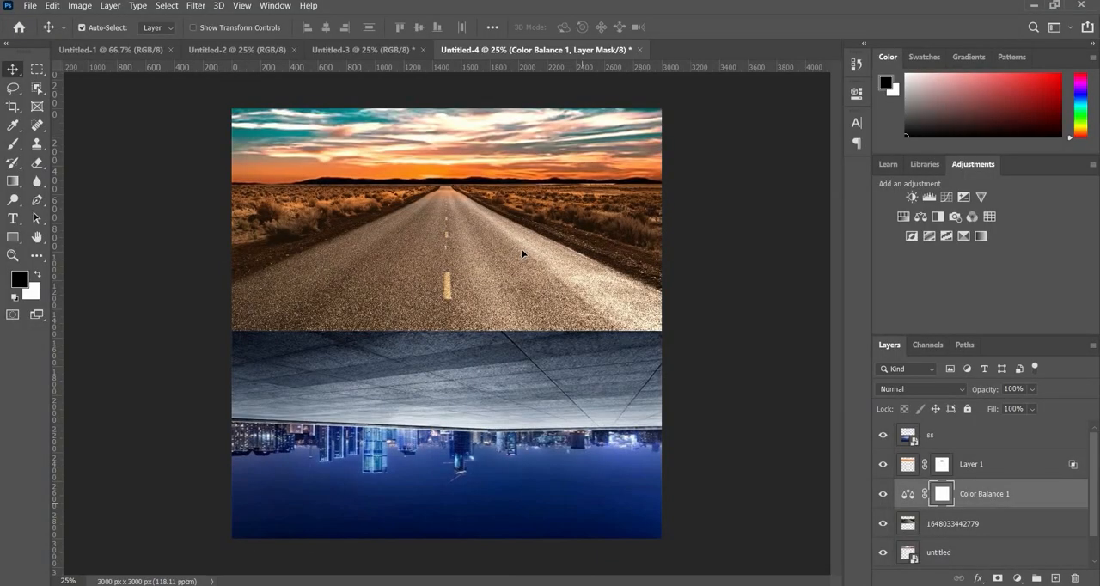
pyautogui.moveTo(521, 248); pyautogui.dragTo(482, 296)
pyautogui.moveTo(460, 243); pyautogui.dragTo(535, 203)
pyautogui.moveTo(644, 109); pyautogui.dragTo(561, 158)
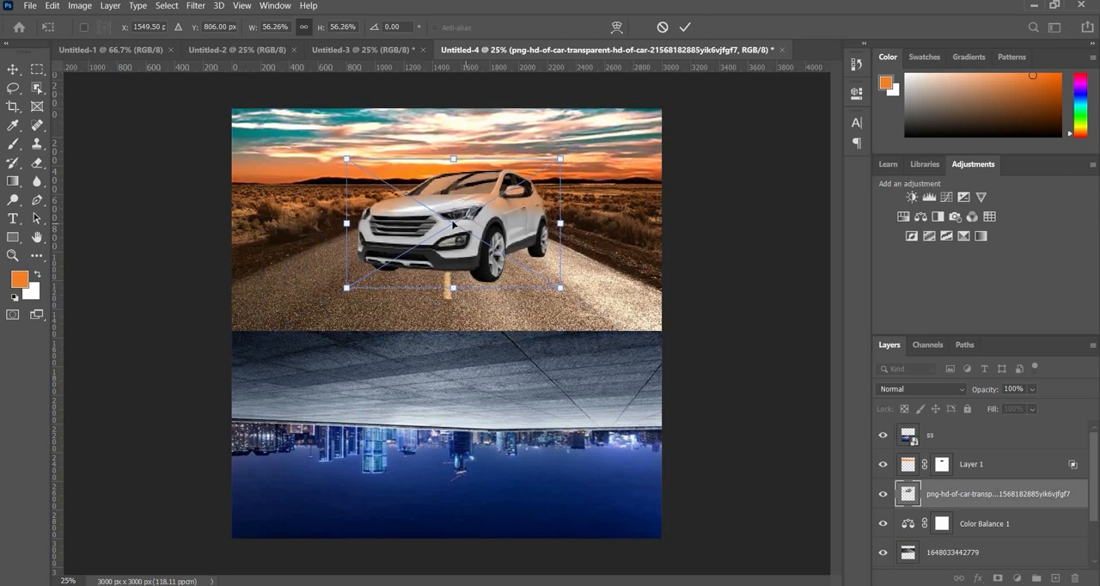
pyautogui.moveTo(449, 233); pyautogui.dragTo(449, 252)
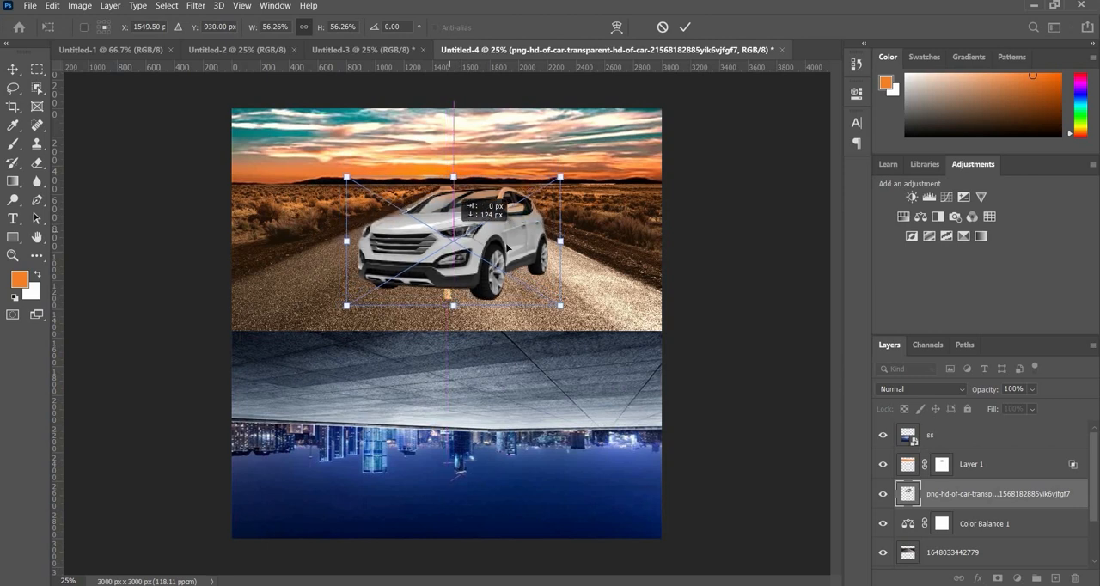
pyautogui.click(685, 26)
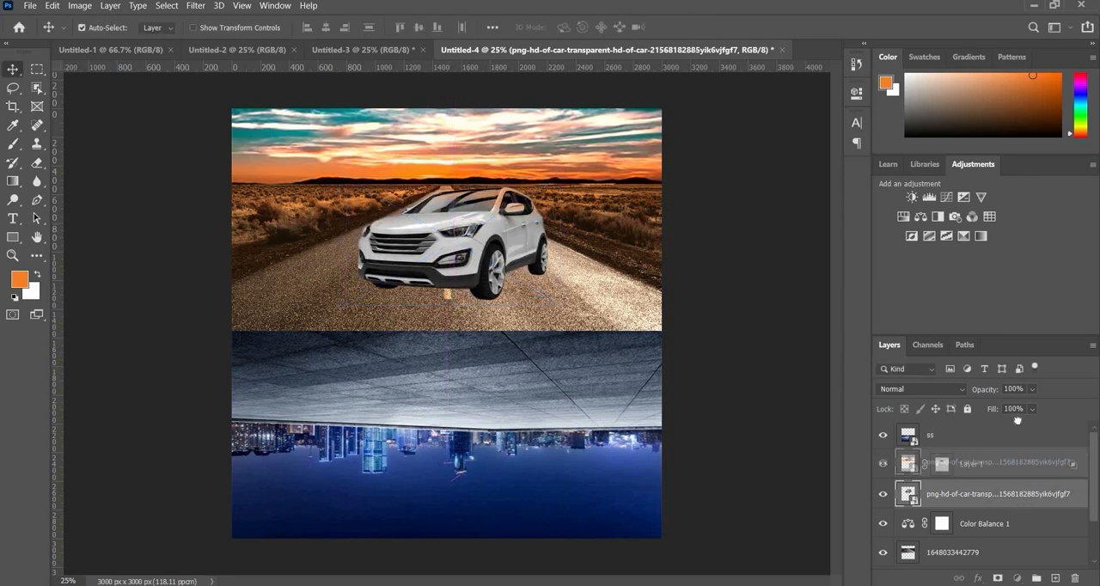
pyautogui.moveTo(963, 494); pyautogui.dragTo(938, 435)
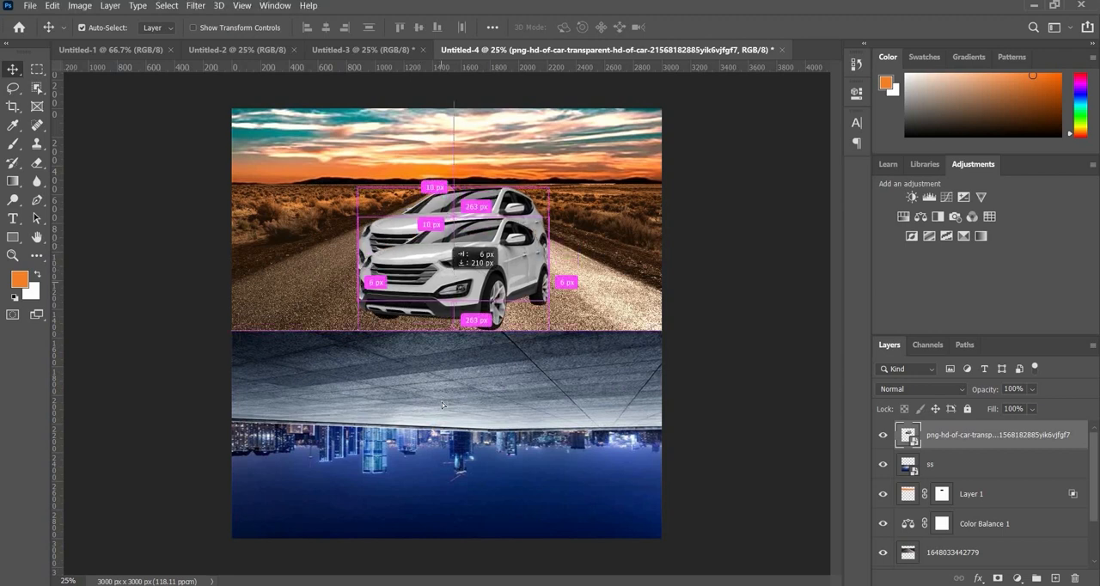
# - Duplicate the car down onto the night city half and flip the copy vertically
pyautogui.moveTo(442, 250); pyautogui.dragTo(434, 423)
pyautogui.hotkey('ctrl', 't')
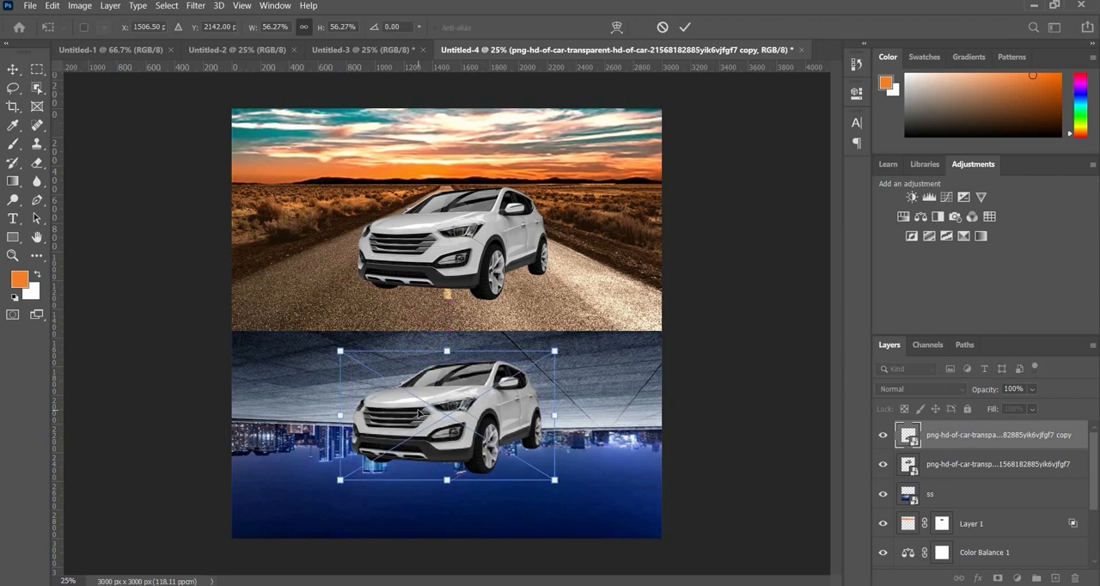
pyautogui.rightClick(502, 403)
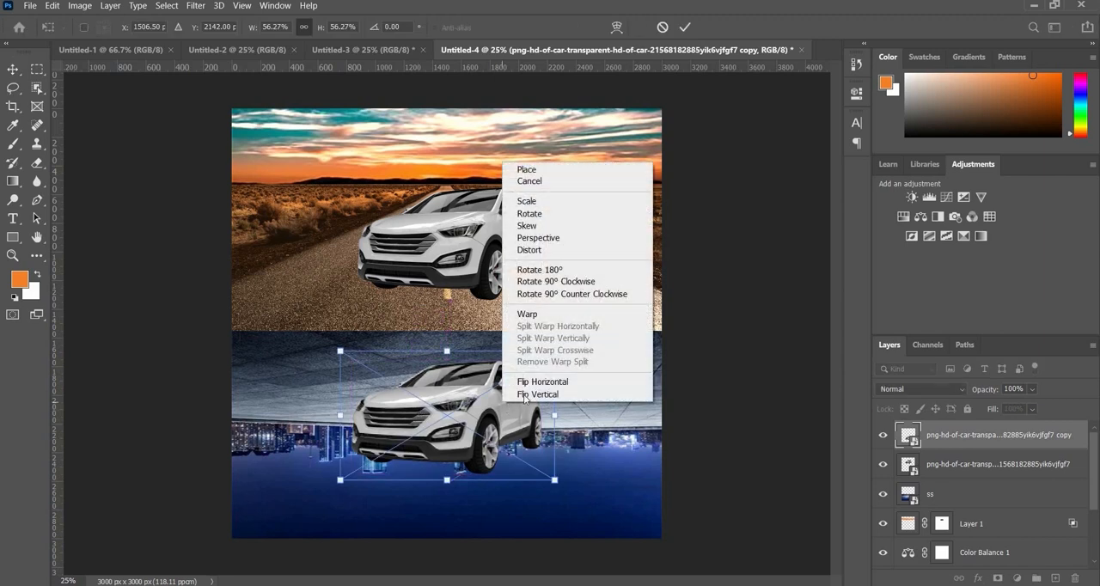
pyautogui.click(545, 395)
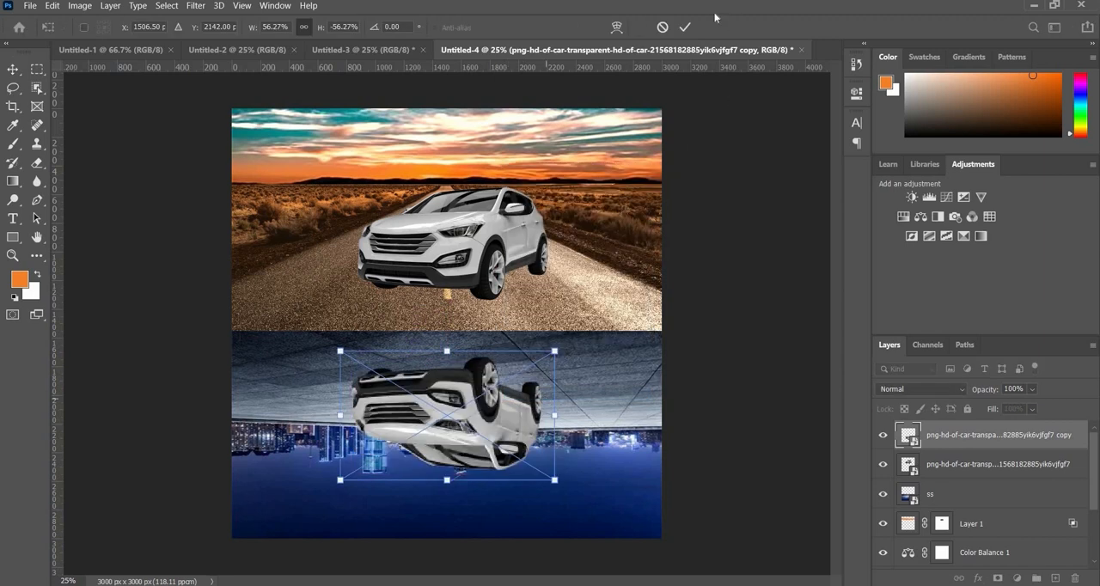
pyautogui.click(686, 28)
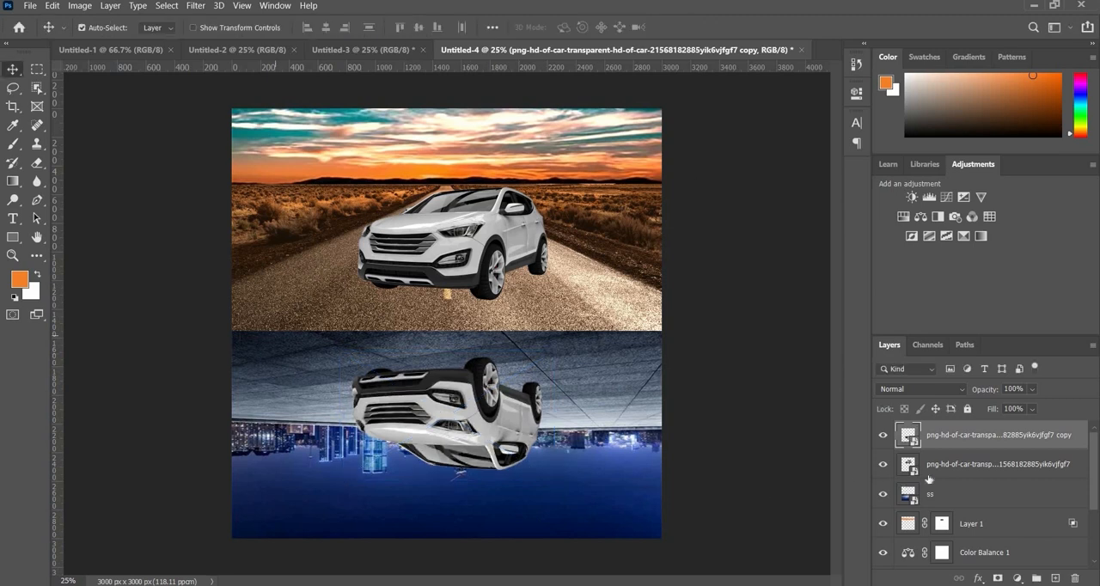
# - Outline a shadow area with the Pen tool from under the upright car to the canvas's right edge and convert it to a selection
pyautogui.click(922, 465)
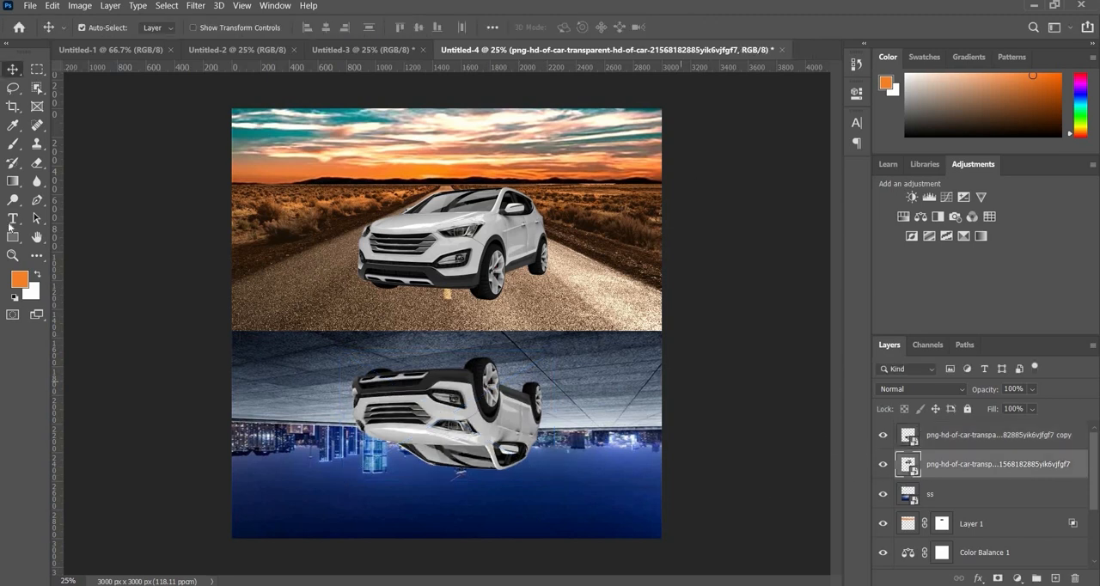
pyautogui.click(38, 202)
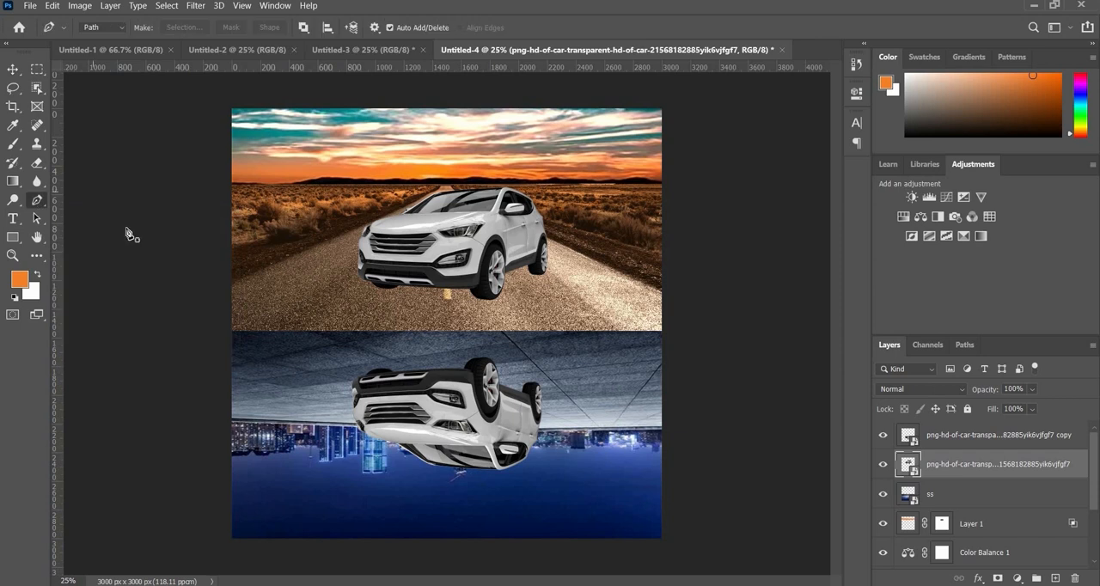
pyautogui.click(379, 285)
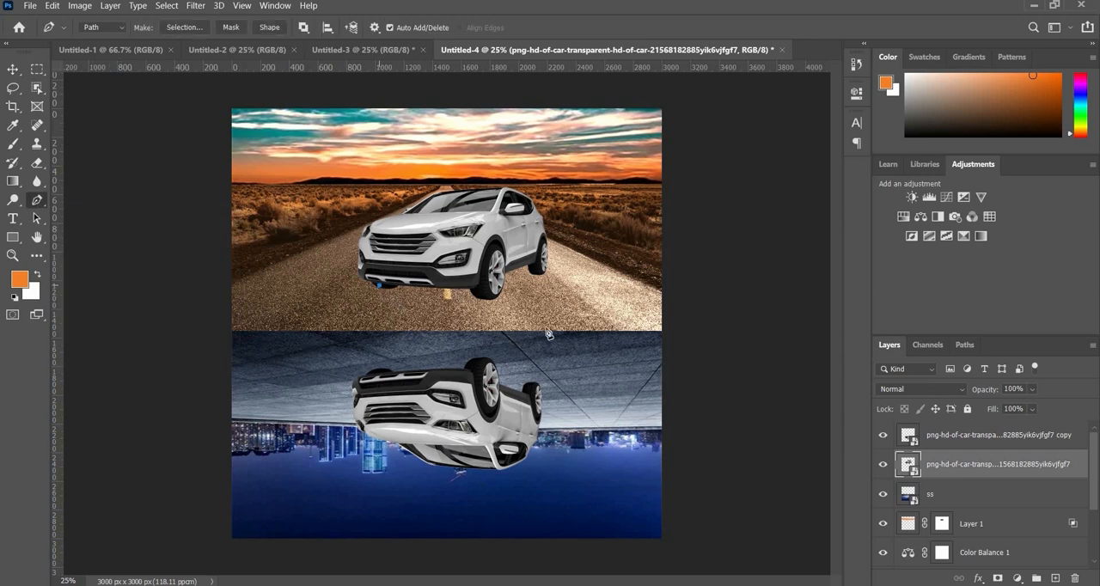
pyautogui.click(660, 313)
pyautogui.click(673, 258)
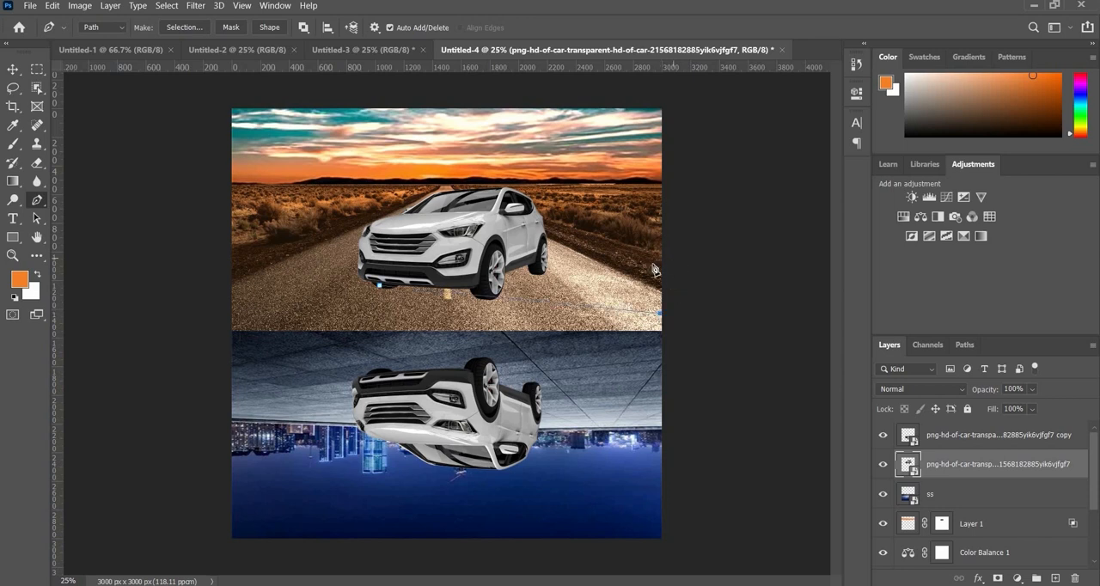
pyautogui.click(472, 238)
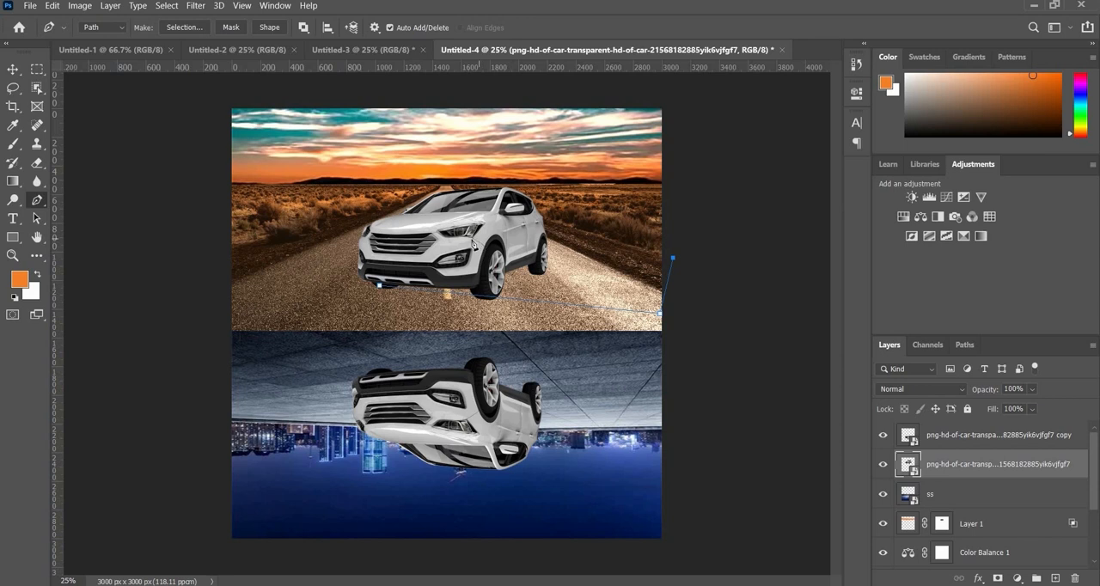
pyautogui.click(379, 287)
pyautogui.hotkey('ctrl', 'Return')
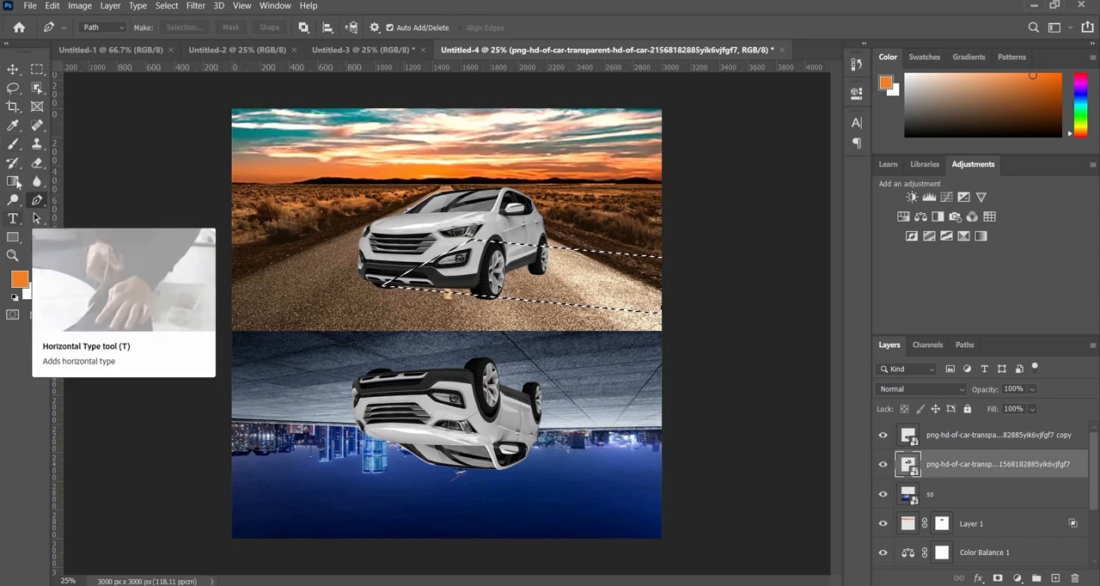
# - Add a new layer above the upright car and set the foreground color to black (#000000) for the Gradient tool
pyautogui.press('g')
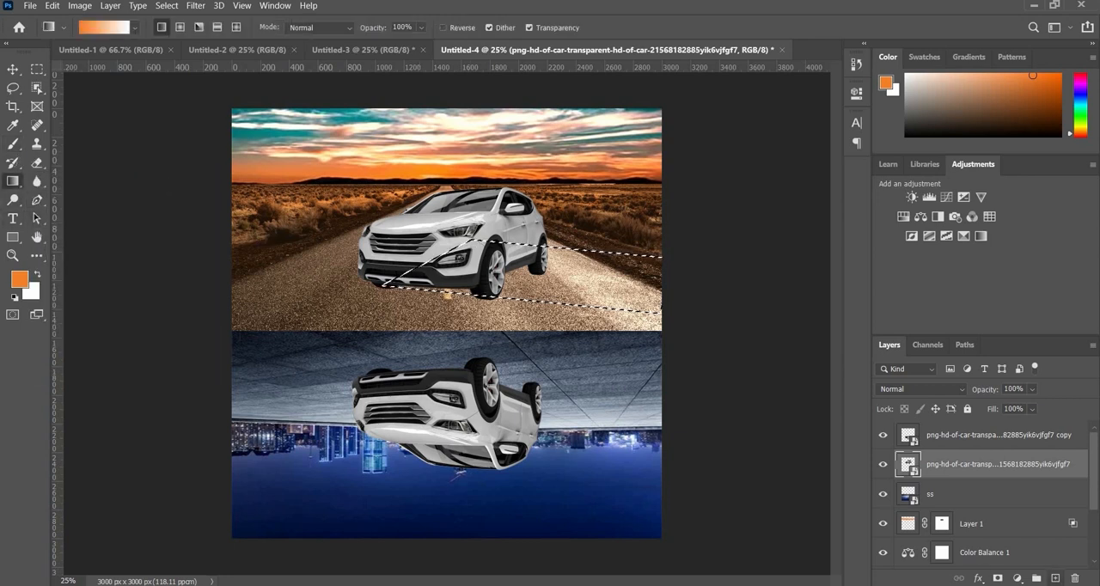
pyautogui.hotkey('ctrl', 'shift', 'alt', 'n')
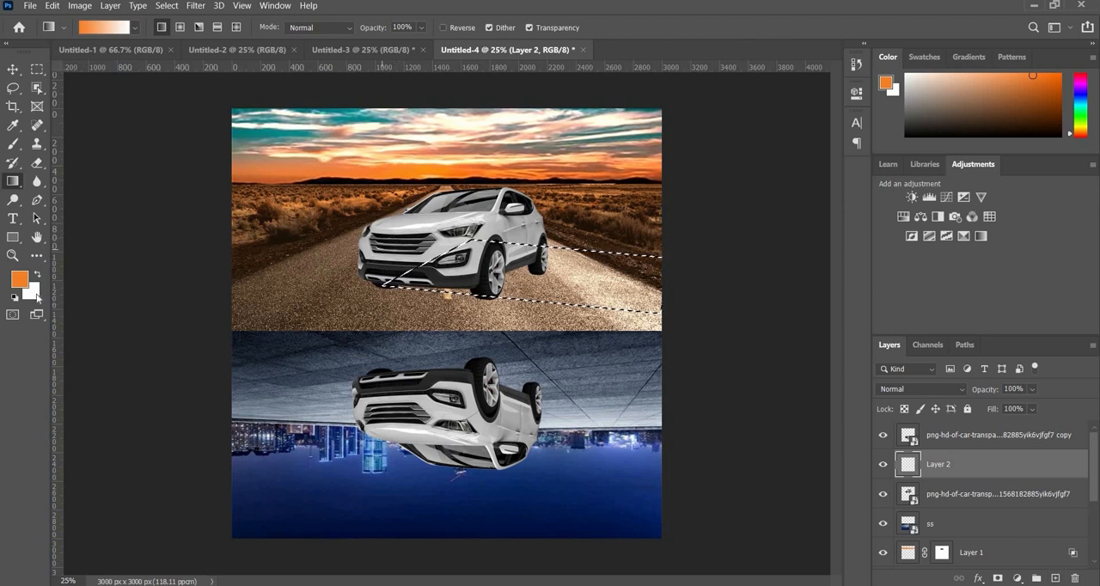
pyautogui.click(18, 285)
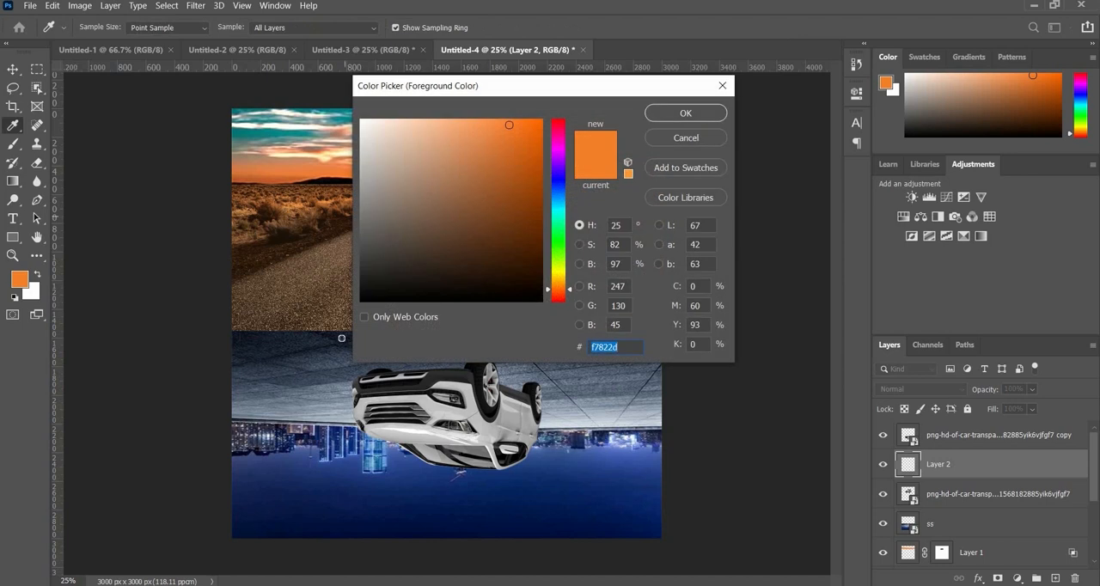
pyautogui.write('000000')
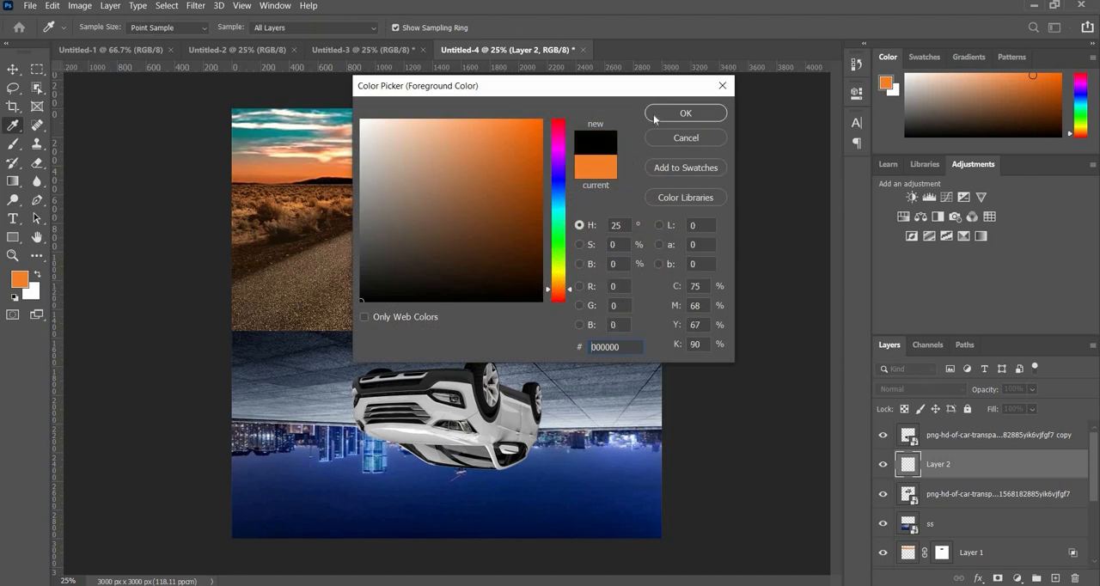
pyautogui.press('Return')
pyautogui.press('g')
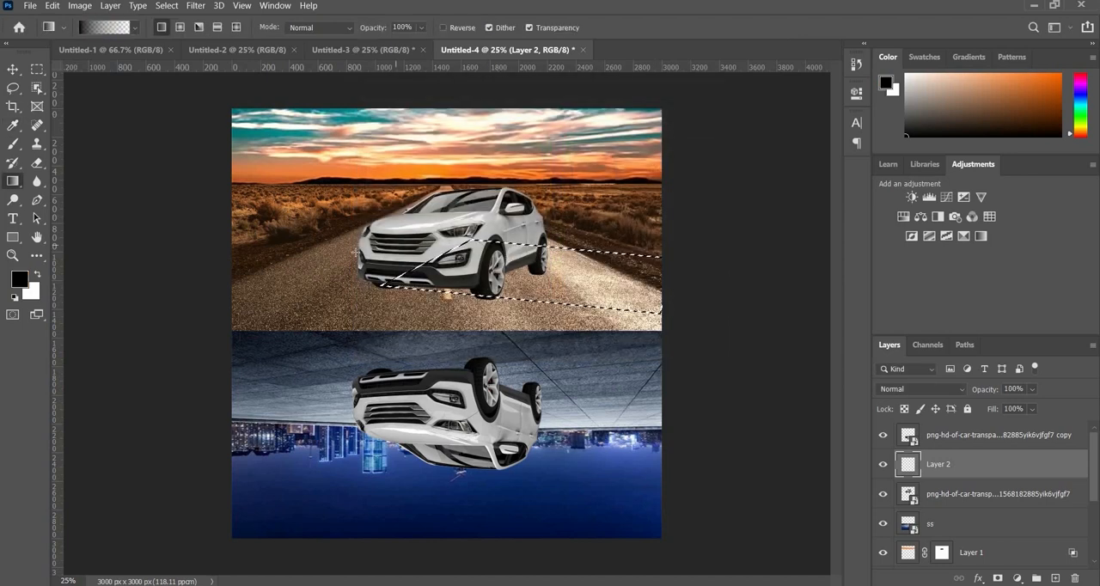
# - Fill the selection with black-to-transparent gradients fading away from the car, deselect, and move the shadow layer below the upright car
pyautogui.moveTo(354, 252); pyautogui.dragTo(772, 306)
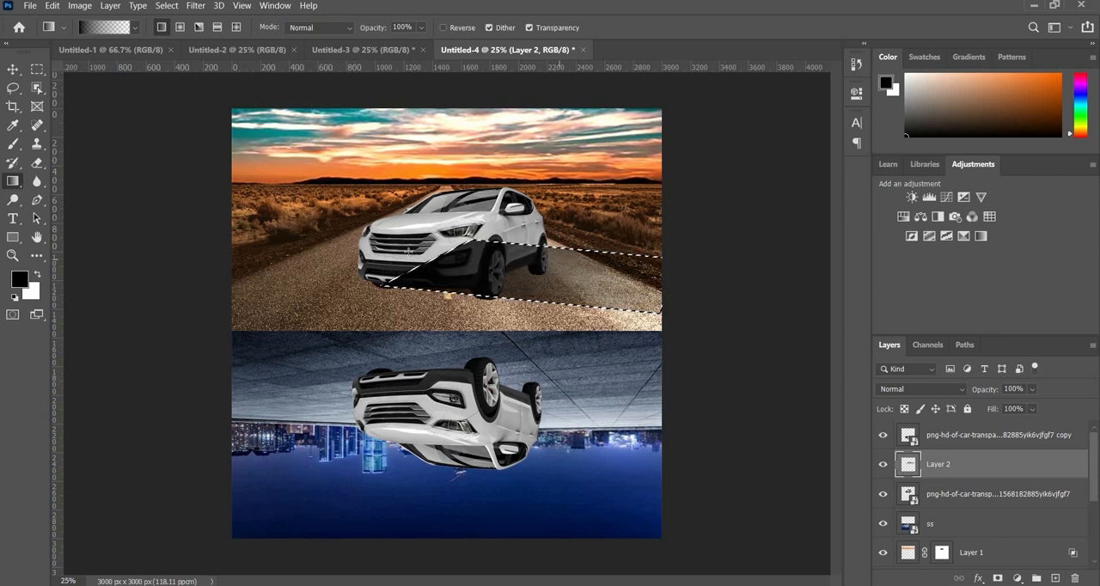
pyautogui.moveTo(469, 256); pyautogui.dragTo(717, 282)
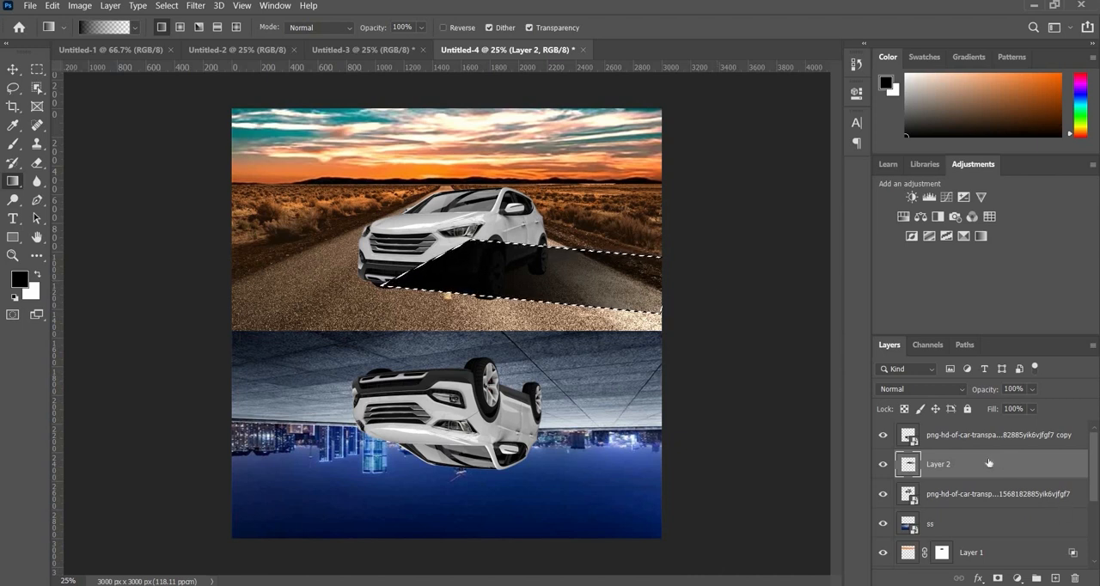
pyautogui.hotkey('ctrl', 'd')
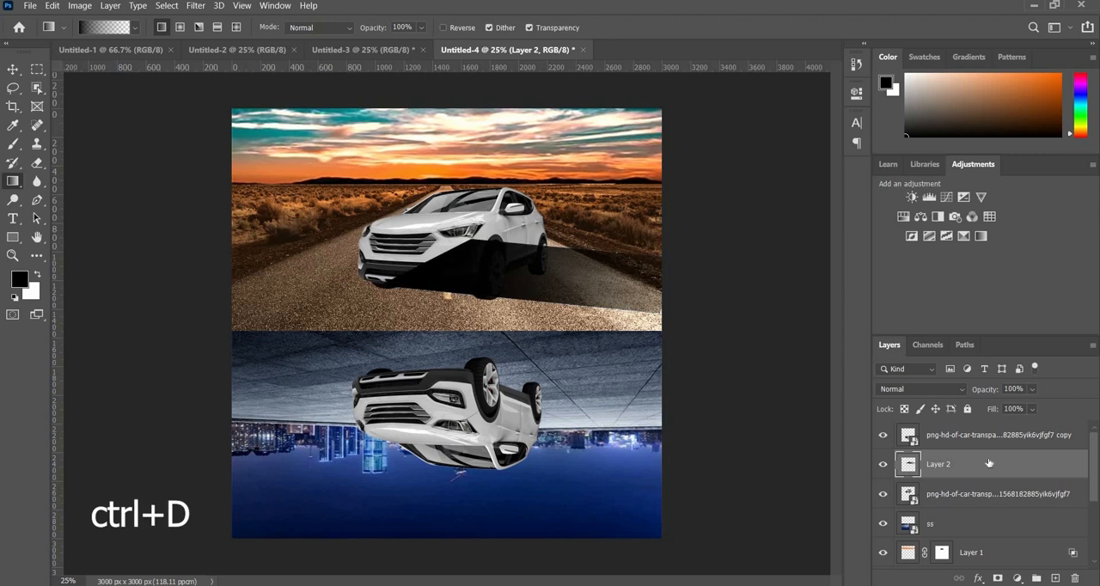
pyautogui.moveTo(988, 464); pyautogui.dragTo(984, 513)
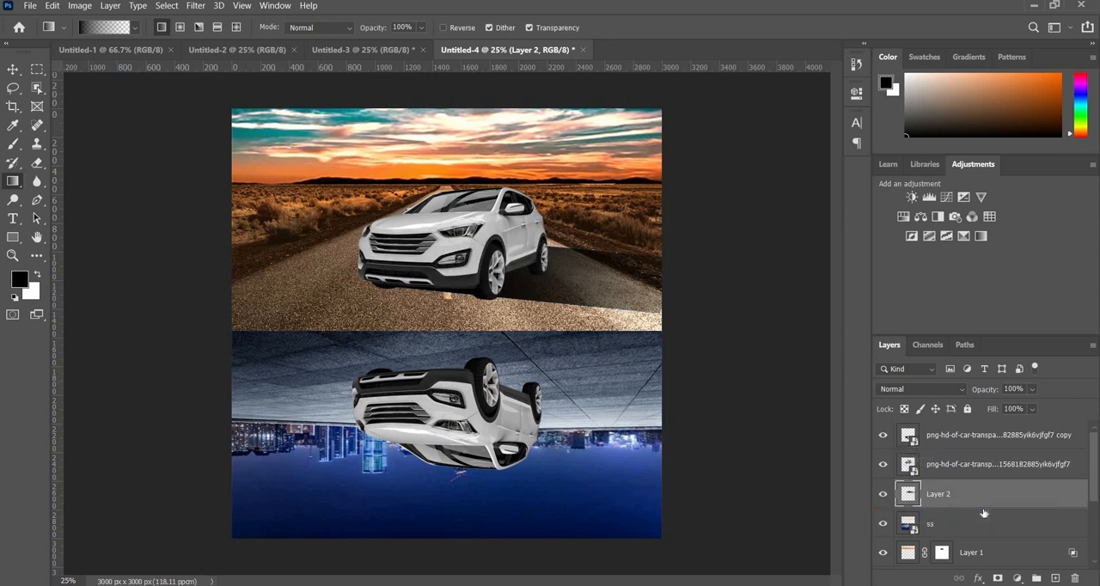
# - Apply a Gaussian Blur with a radius of 16.6 pixels to the car's cast shadow layer
pyautogui.click(204, 8)
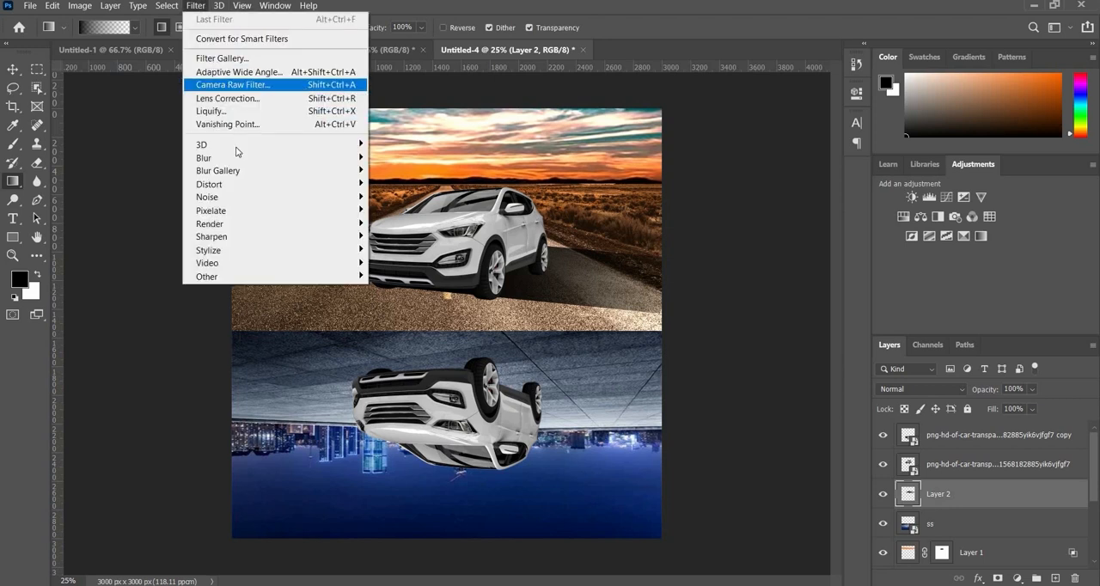
pyautogui.moveTo(284, 159)
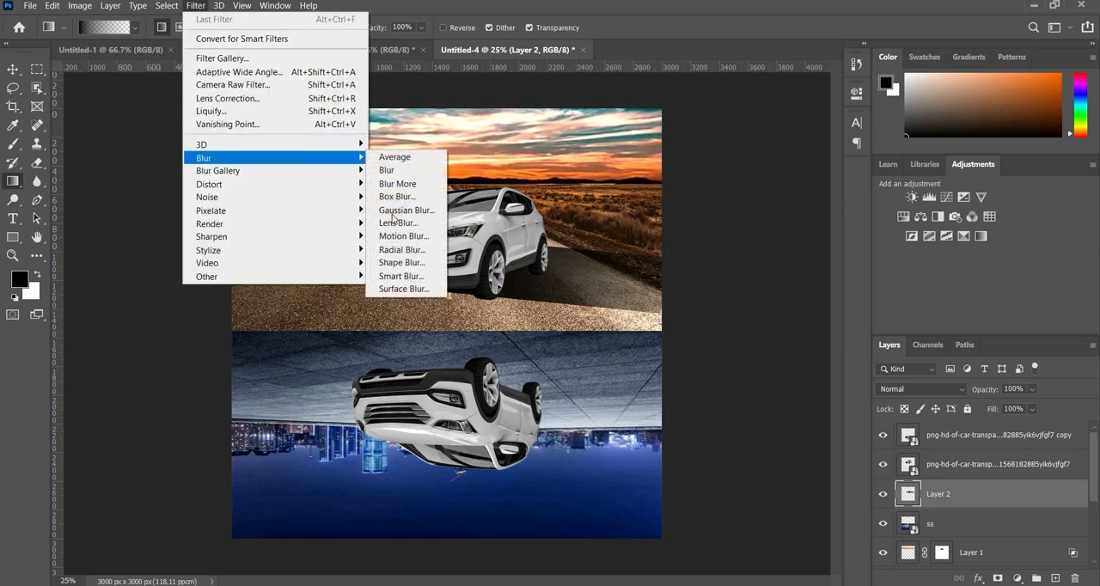
pyautogui.click(398, 210)
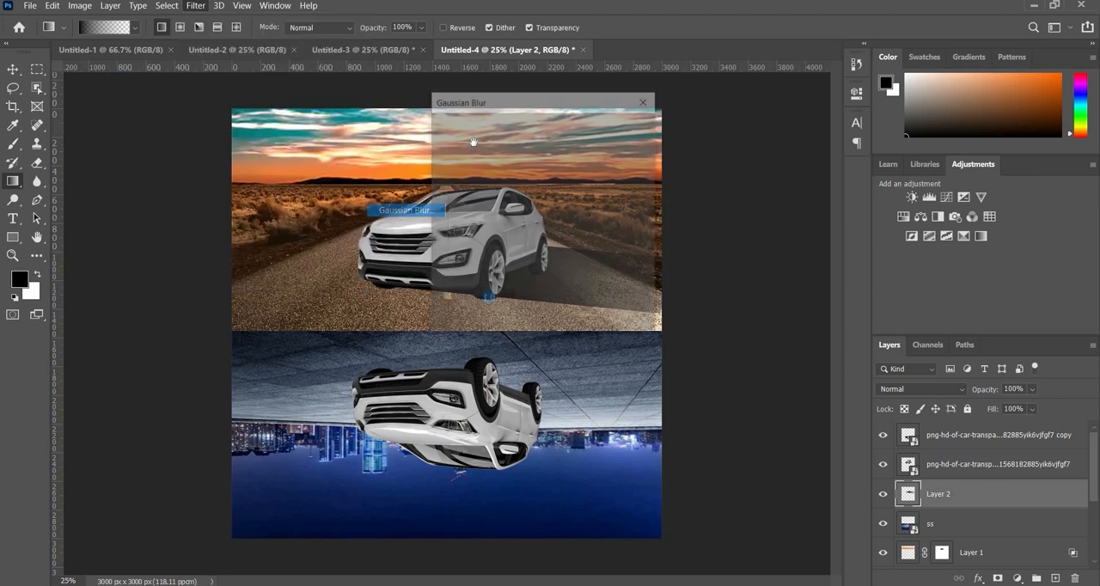
pyautogui.moveTo(484, 102); pyautogui.dragTo(741, 146)
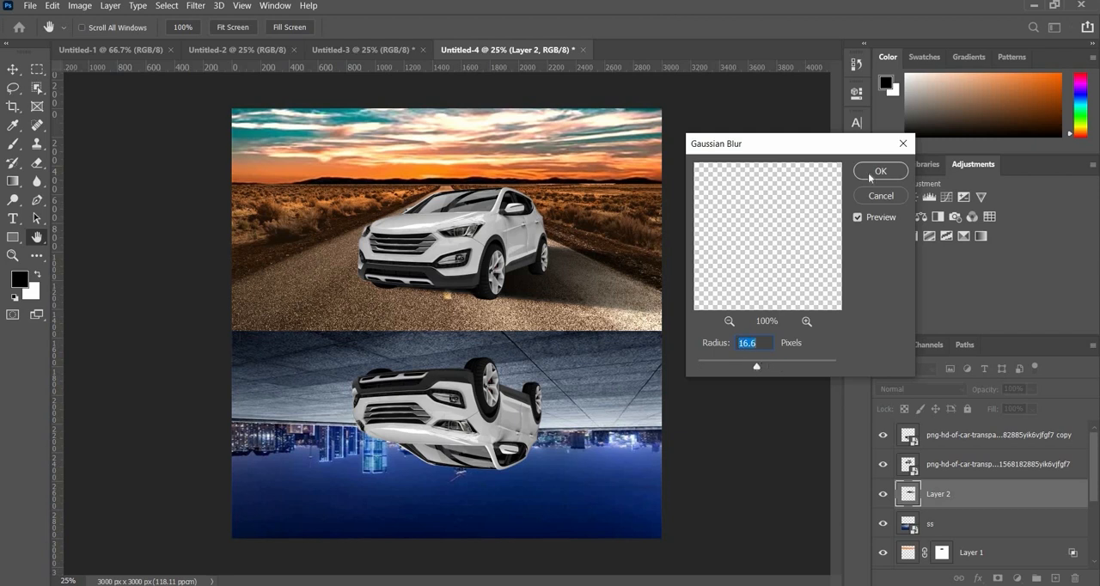
pyautogui.press('Return')
pyautogui.press('g')
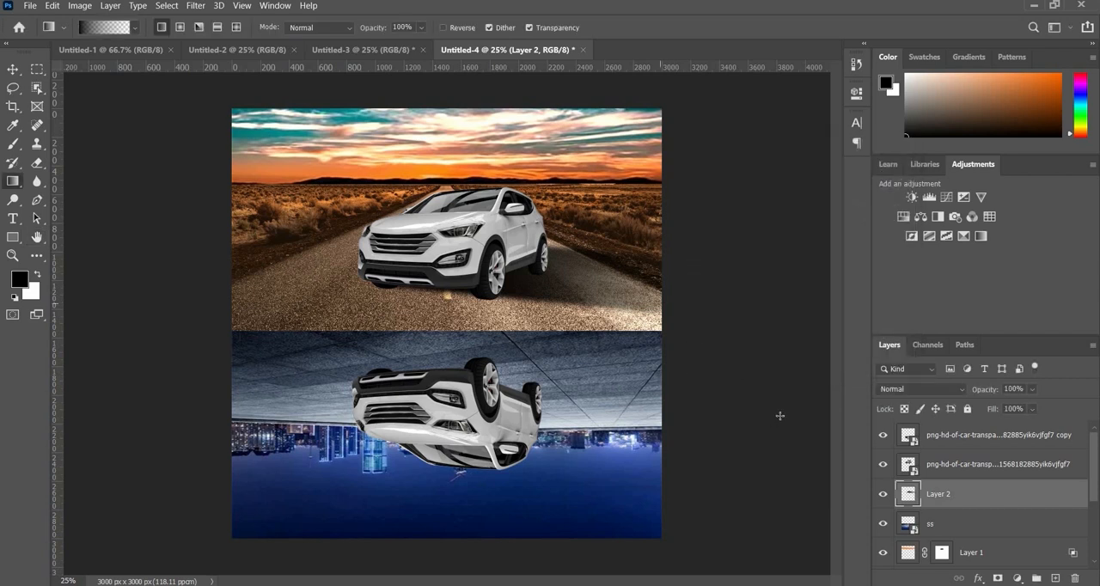
# - Blend the cast shadow into the road by splitting its Blend If Underlying Layer black point to 0 / 124
pyautogui.doubleClick(1000, 495)
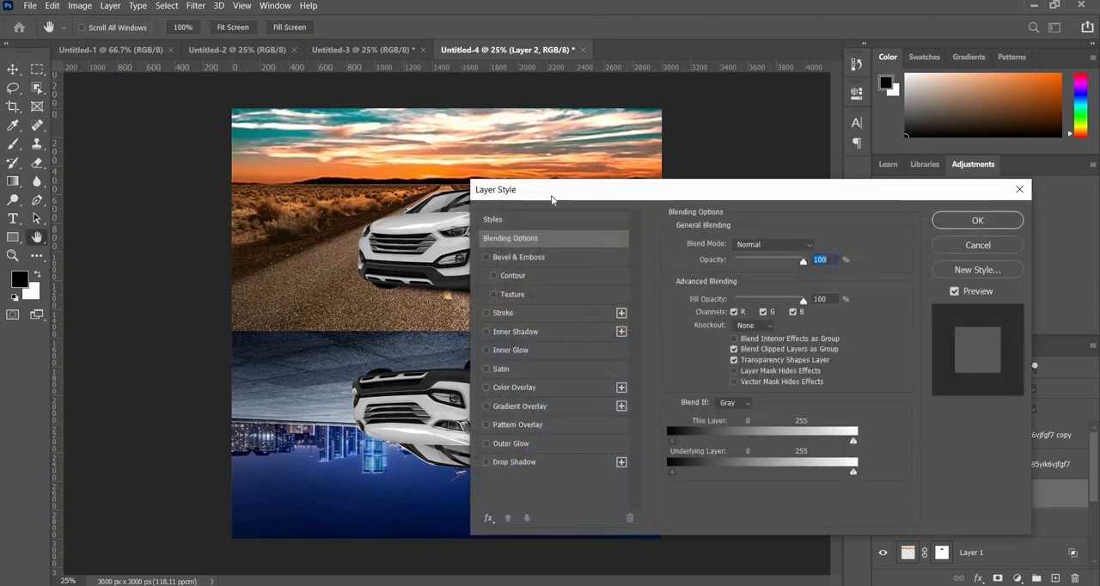
pyautogui.moveTo(761, 194); pyautogui.dragTo(970, 190)
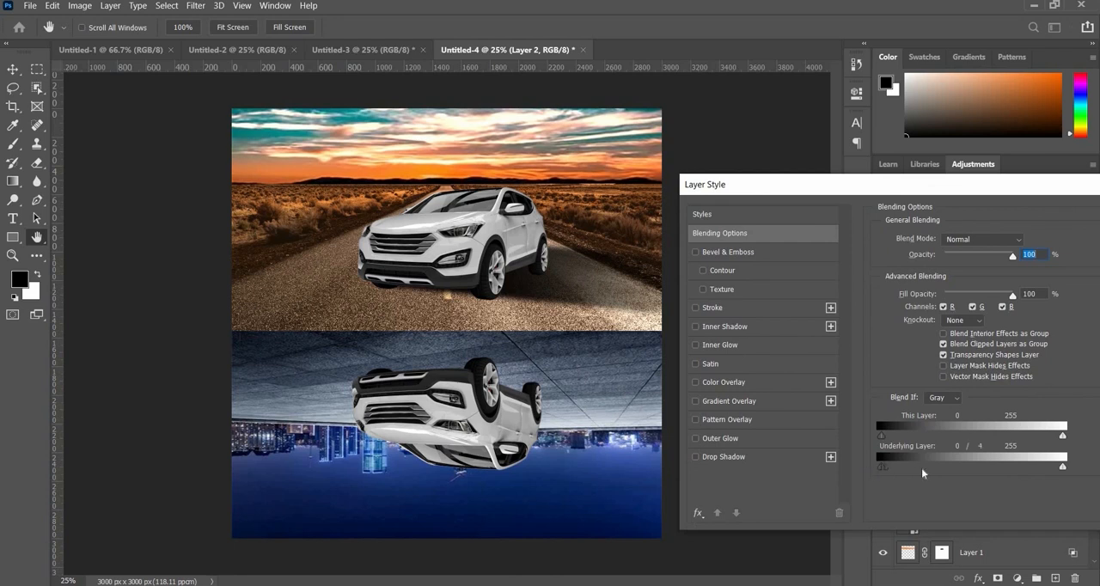
pyautogui.moveTo(955, 476); pyautogui.dragTo(970, 497)
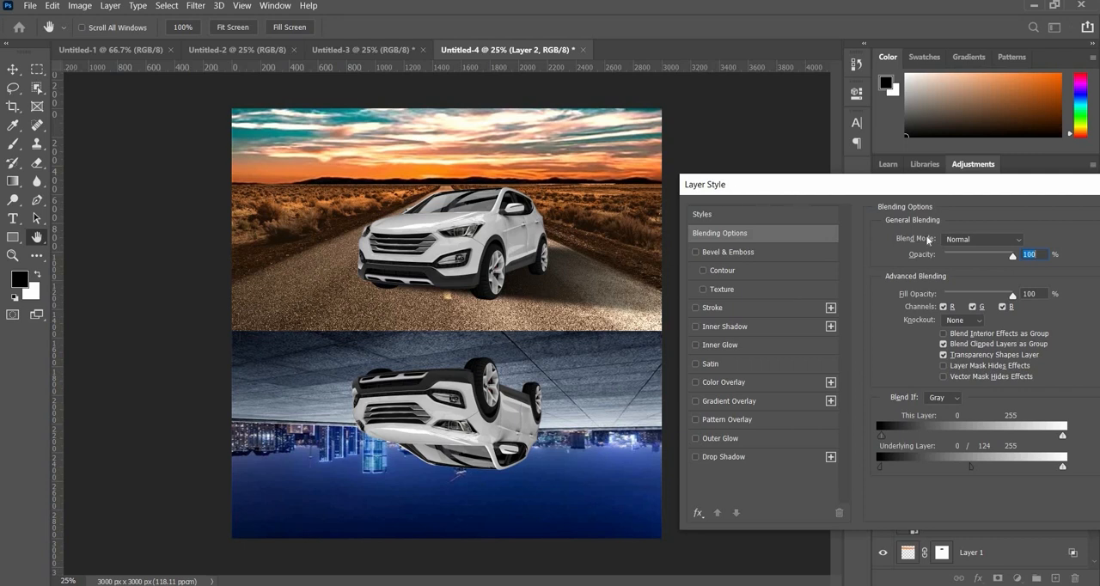
pyautogui.moveTo(764, 194); pyautogui.dragTo(608, 214)
pyautogui.click(1023, 237)
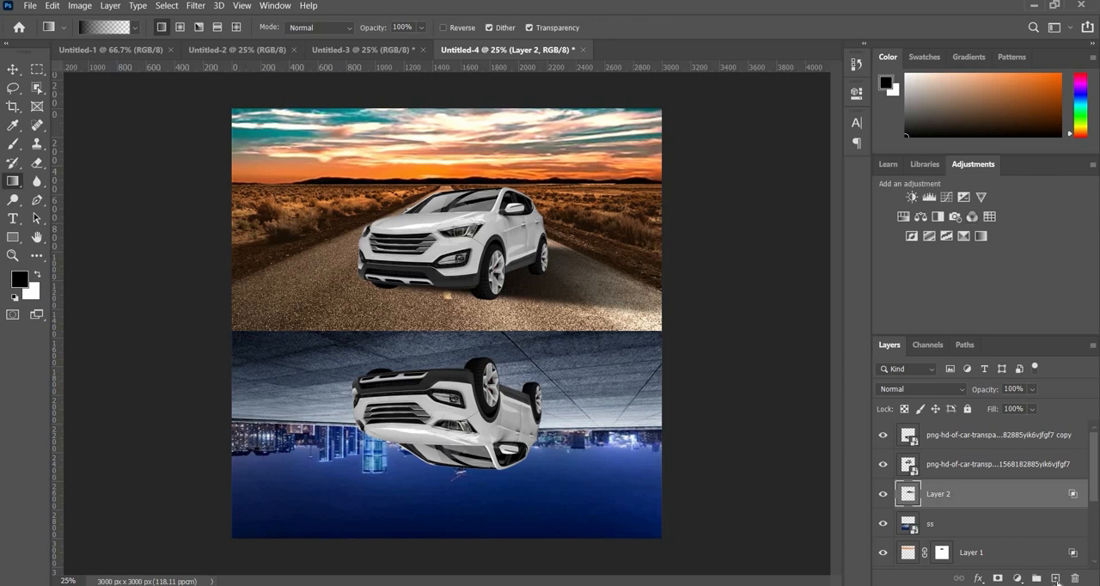
# - Add another layer above the cast shadow, outline the area under the upright car with the Pen tool, and convert it to a selection
pyautogui.click(1057, 579)
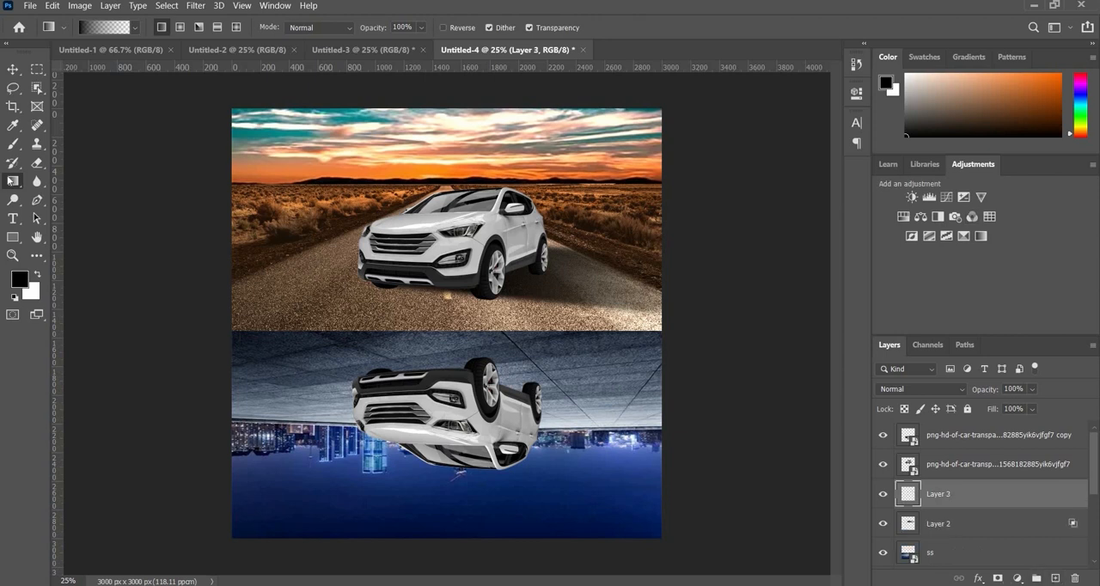
pyautogui.click(37, 200)
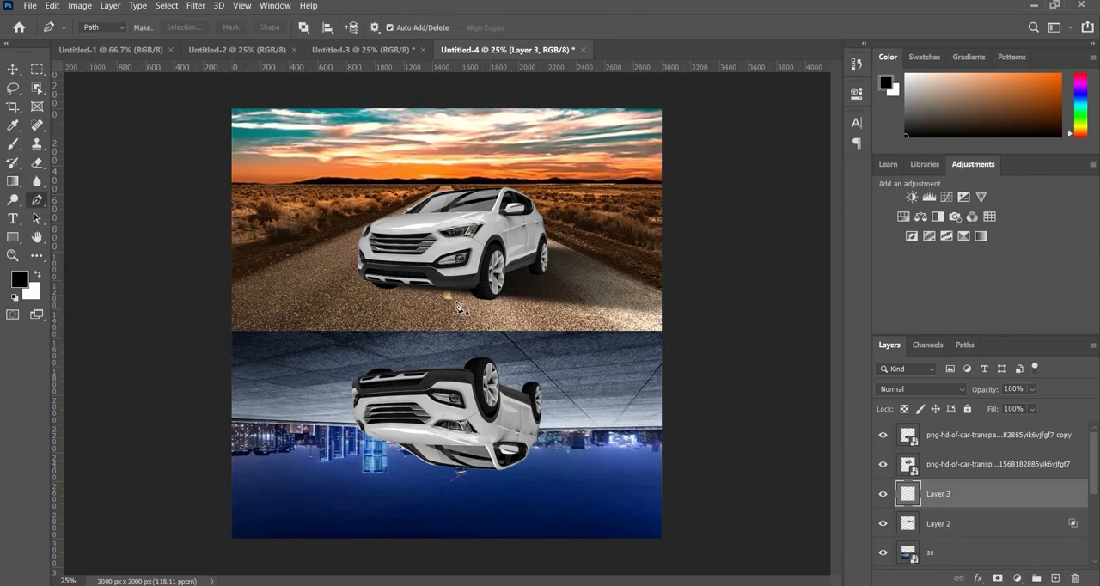
pyautogui.click(373, 284)
pyautogui.click(493, 298)
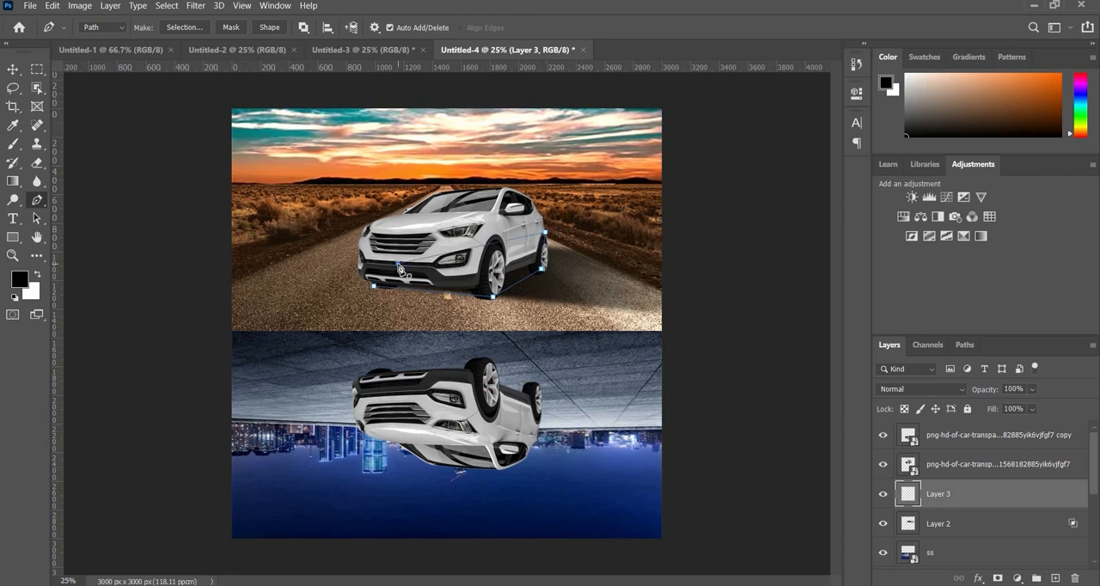
pyautogui.press('Escape')
pyautogui.hotkey('ctrl', 'Return')
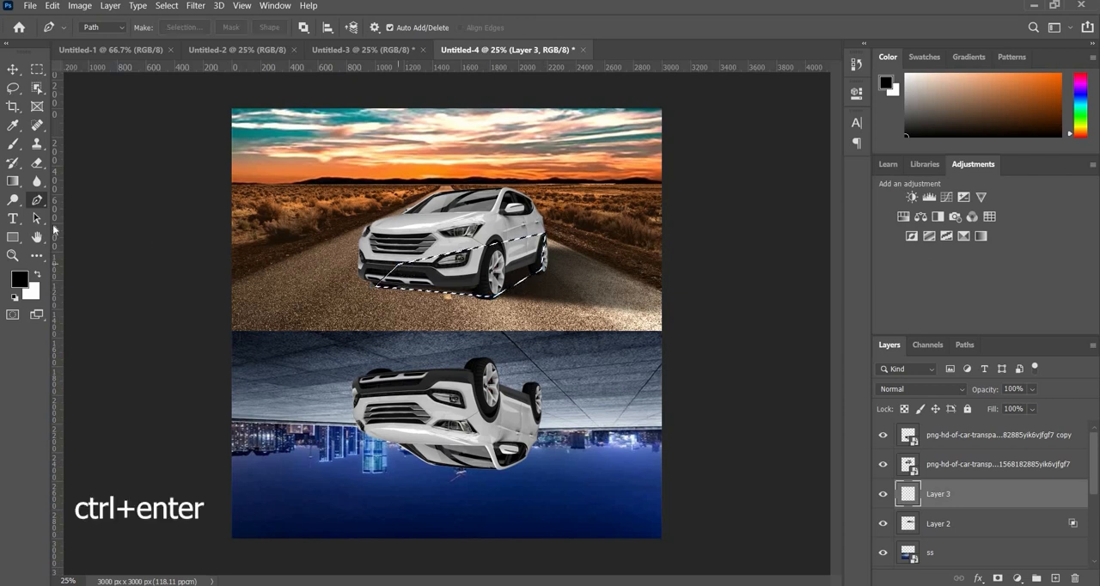
# - Fill the selection under the upright car with a black-to-transparent gradient and deselect
pyautogui.click(12, 181)
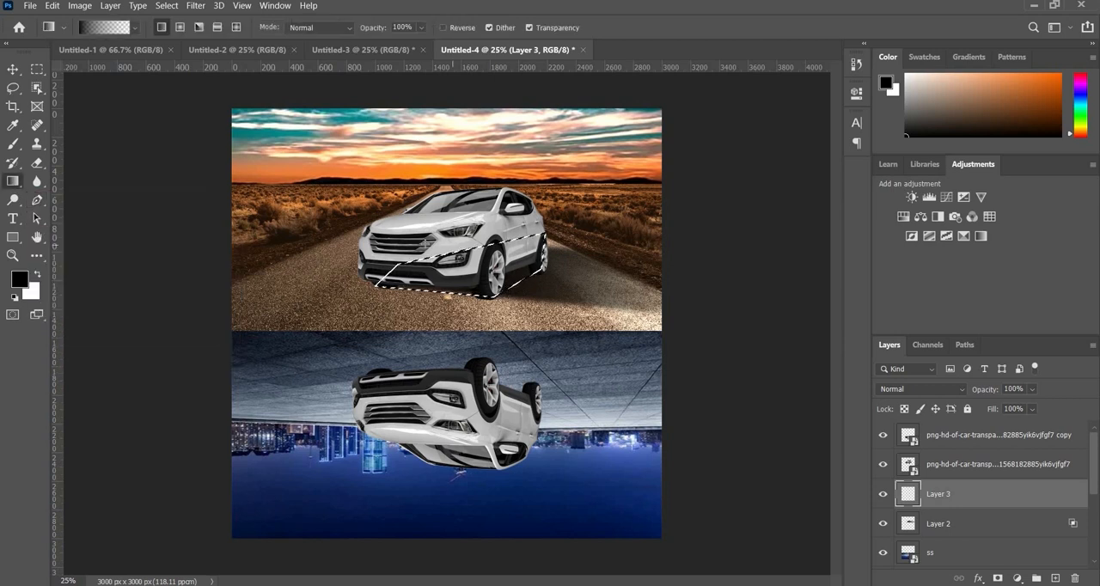
pyautogui.moveTo(421, 242); pyautogui.dragTo(579, 303)
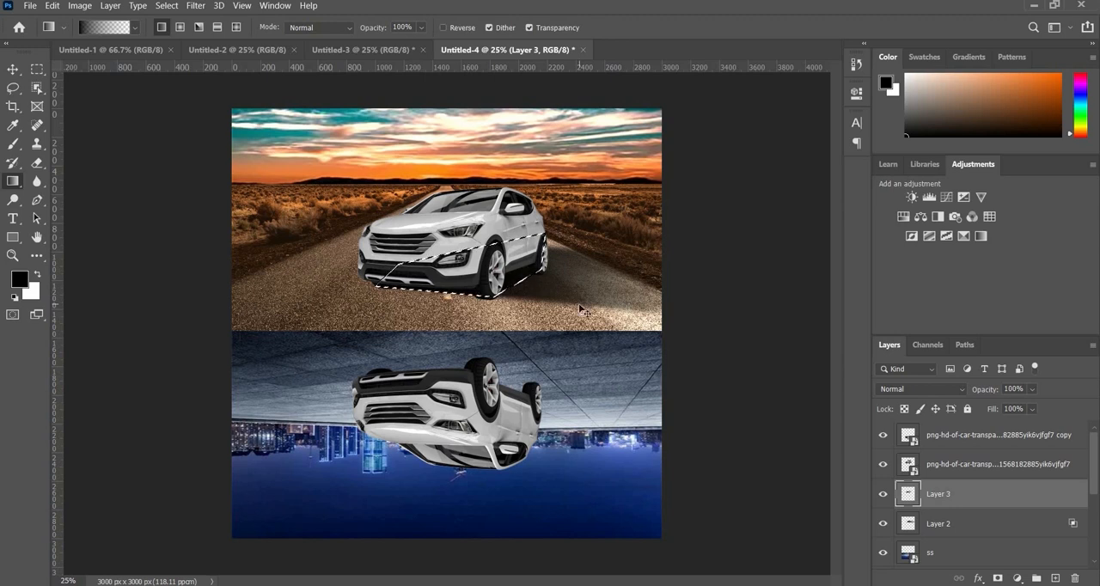
pyautogui.hotkey('ctrl', 'd')
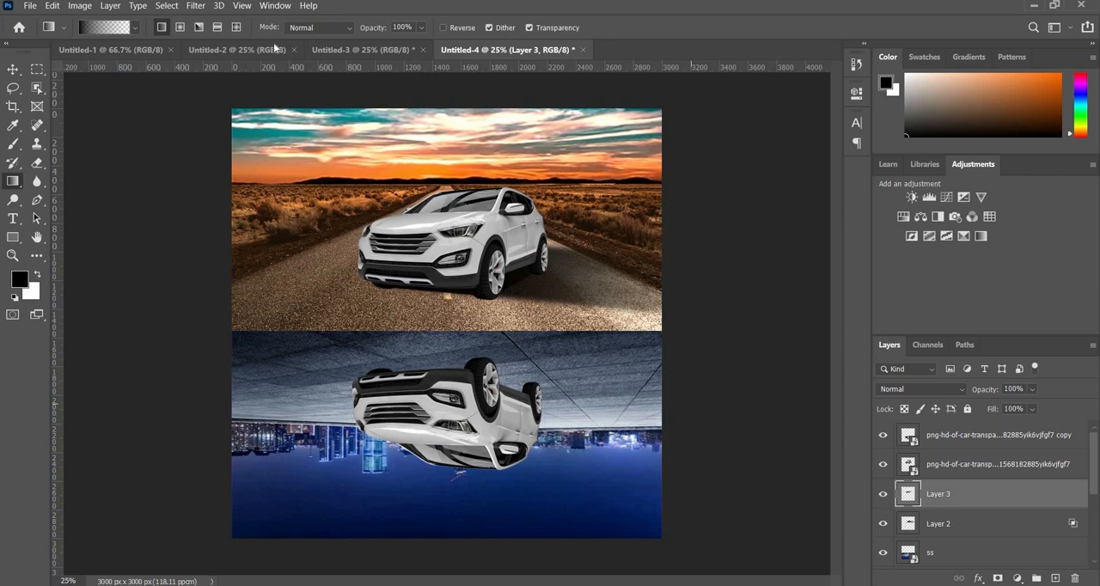
# - Apply a Gaussian Blur with a radius of 30.4 pixels to the contact shadow under the car
pyautogui.click(208, 8)
pyautogui.moveTo(227, 160)
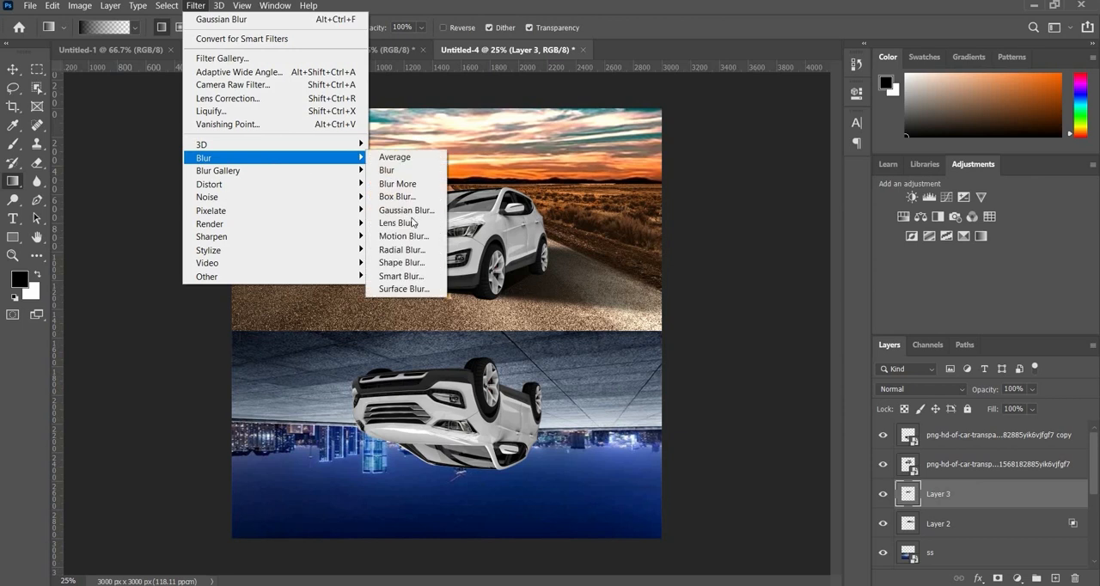
pyautogui.click(405, 209)
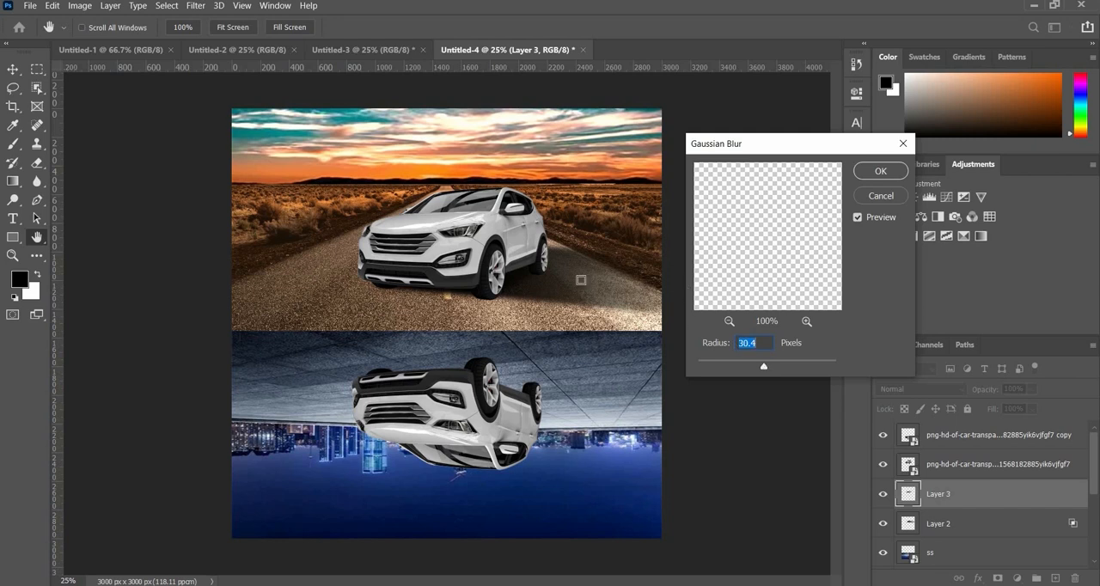
pyautogui.click(881, 173)
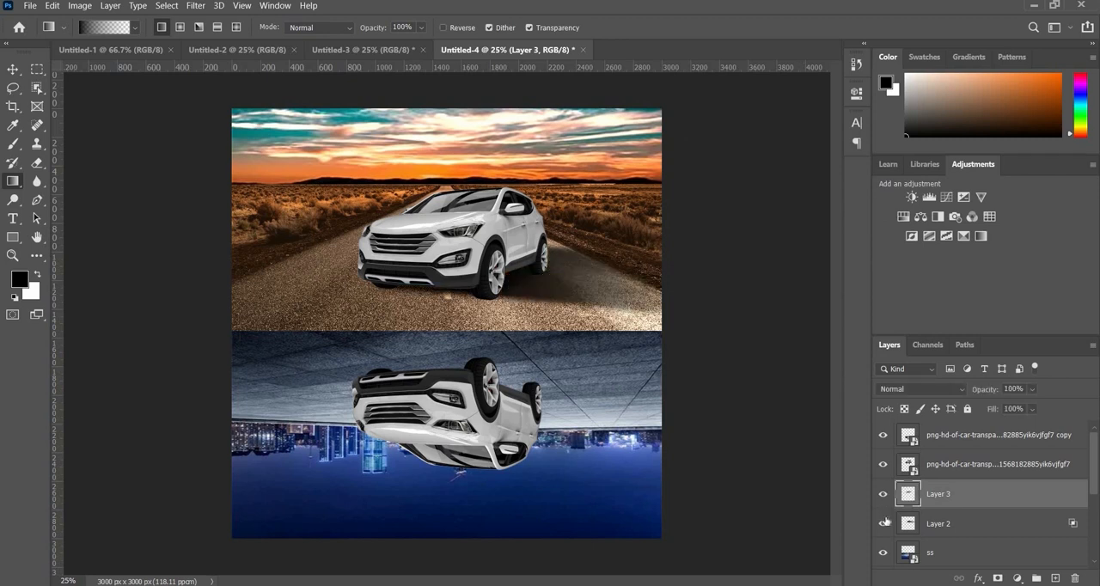
# - Check the two shadow layers by toggling their visibility, and combine them into a group
pyautogui.moveTo(886, 522); pyautogui.dragTo(887, 495)
pyautogui.keyDown('shift'); pyautogui.click(960, 523); pyautogui.keyUp('shift')
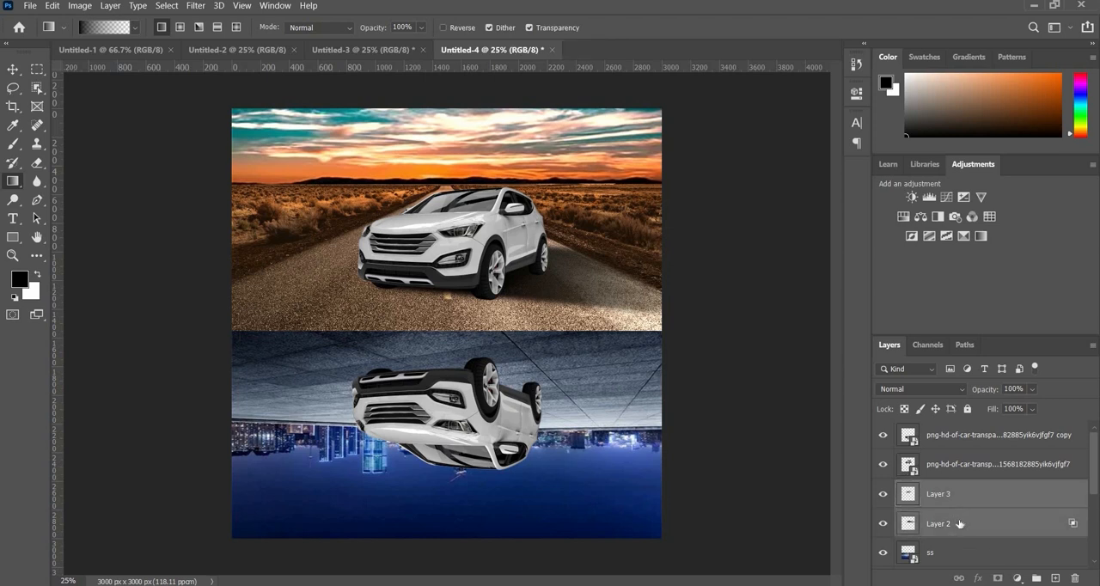
pyautogui.hotkey('ctrl', 'g')
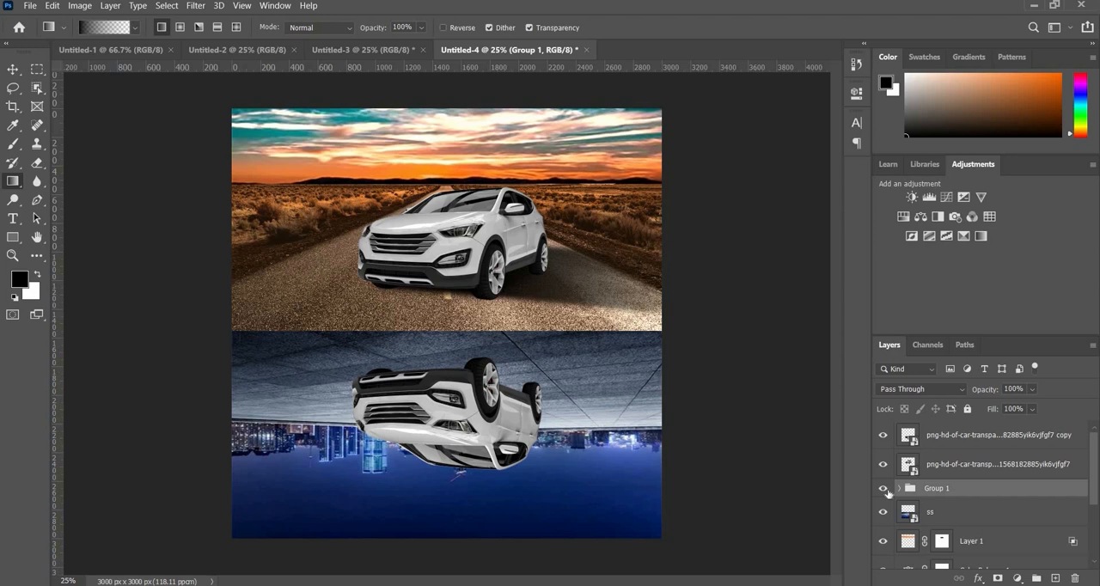
# - Check the upright car's shadow group by toggling its visibility, and duplicate the group above the two car layers
pyautogui.click(886, 491)
pyautogui.click(886, 490)
pyautogui.moveTo(948, 486); pyautogui.dragTo(949, 437)
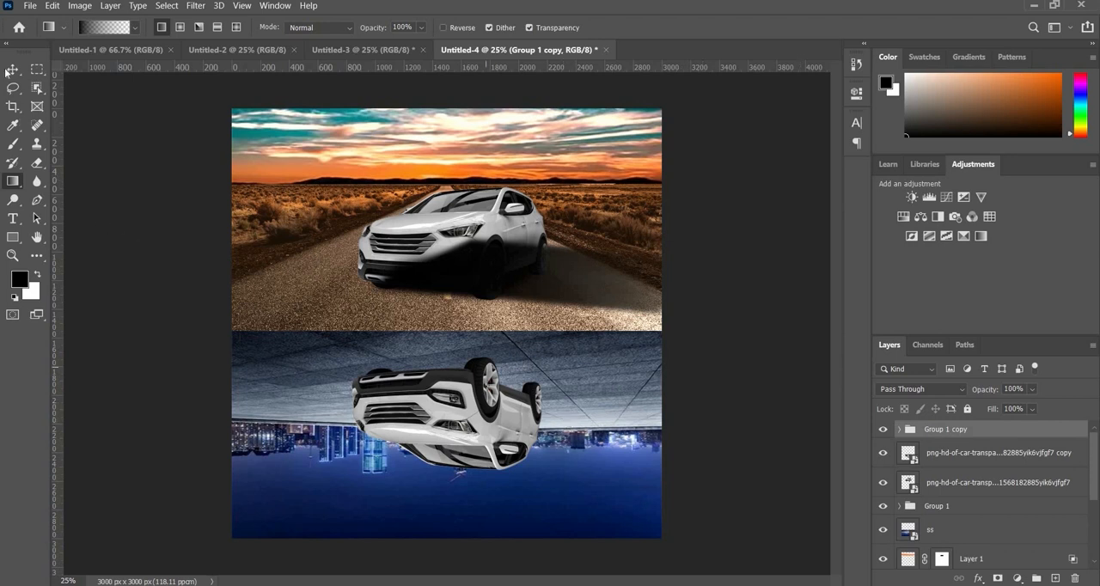
pyautogui.press('v')
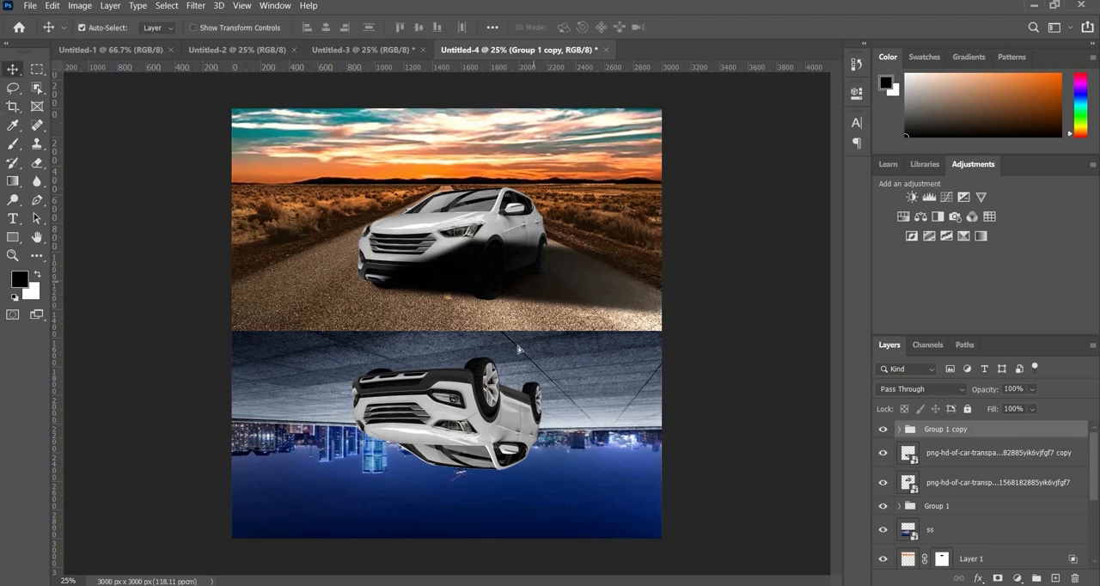
pyautogui.click(519, 381)
pyautogui.moveTo(518, 282); pyautogui.dragTo(519, 381)
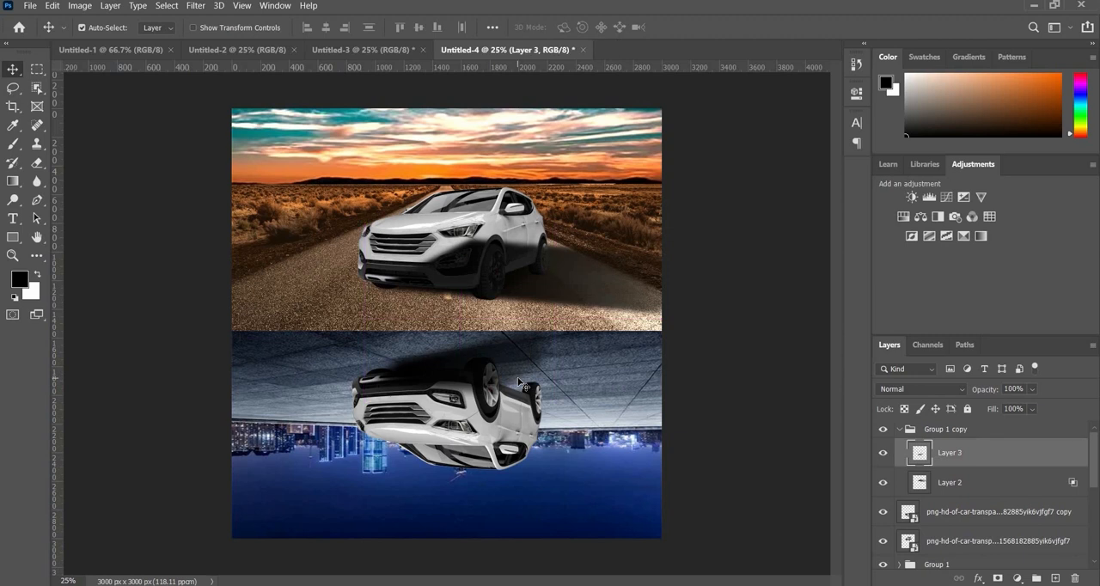
pyautogui.hotkey('ctrl', 'z')
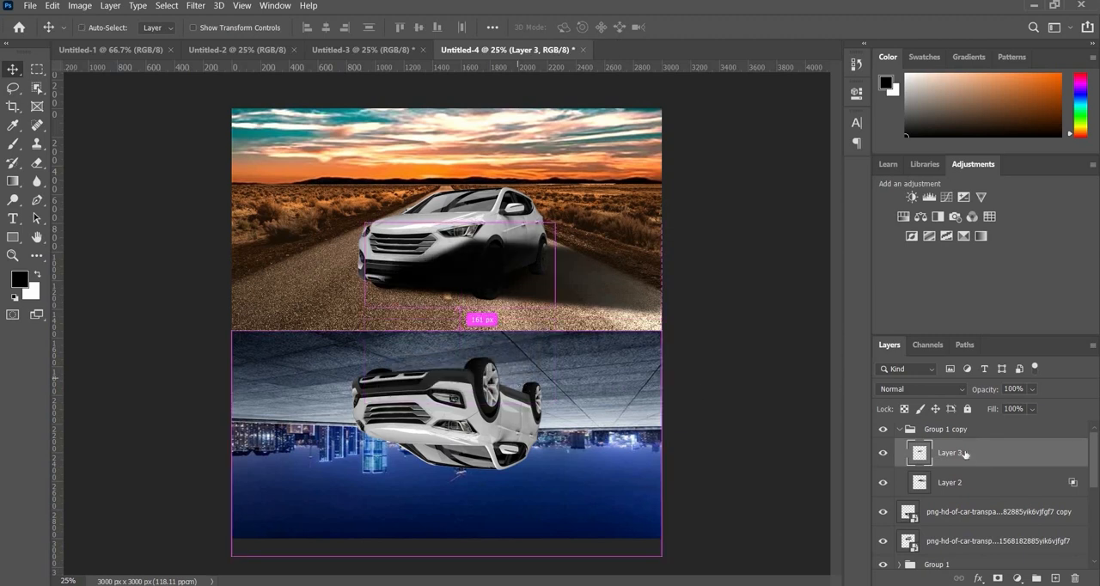
# - Move both copied shadow layers onto the upside-down car and flip them vertically and horizontally to fit under its wheels
pyautogui.keyDown('shift'); pyautogui.click(967, 482); pyautogui.keyUp('shift')
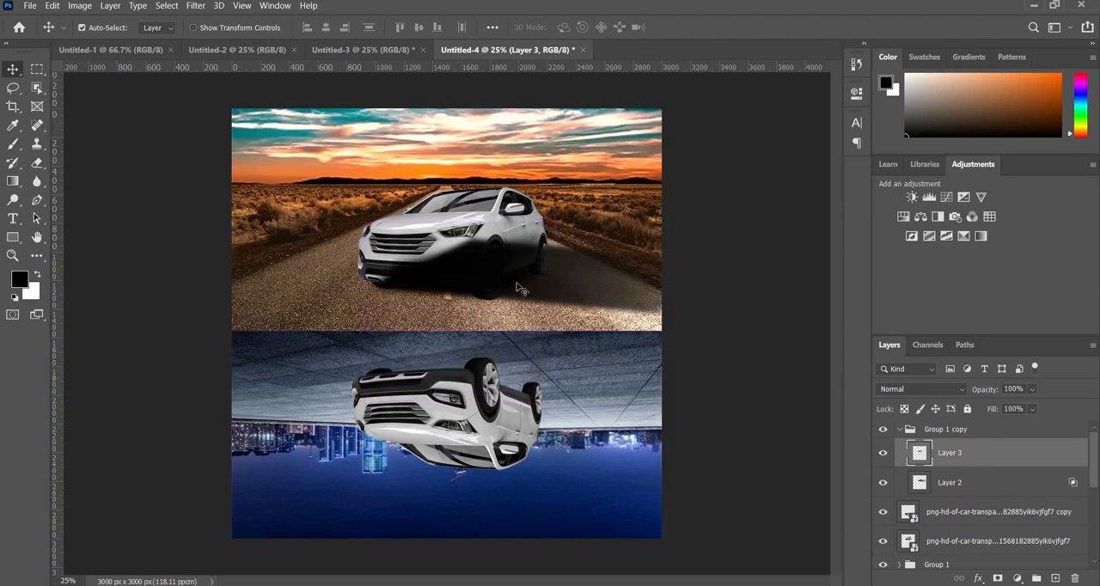
pyautogui.moveTo(517, 299); pyautogui.dragTo(506, 412)
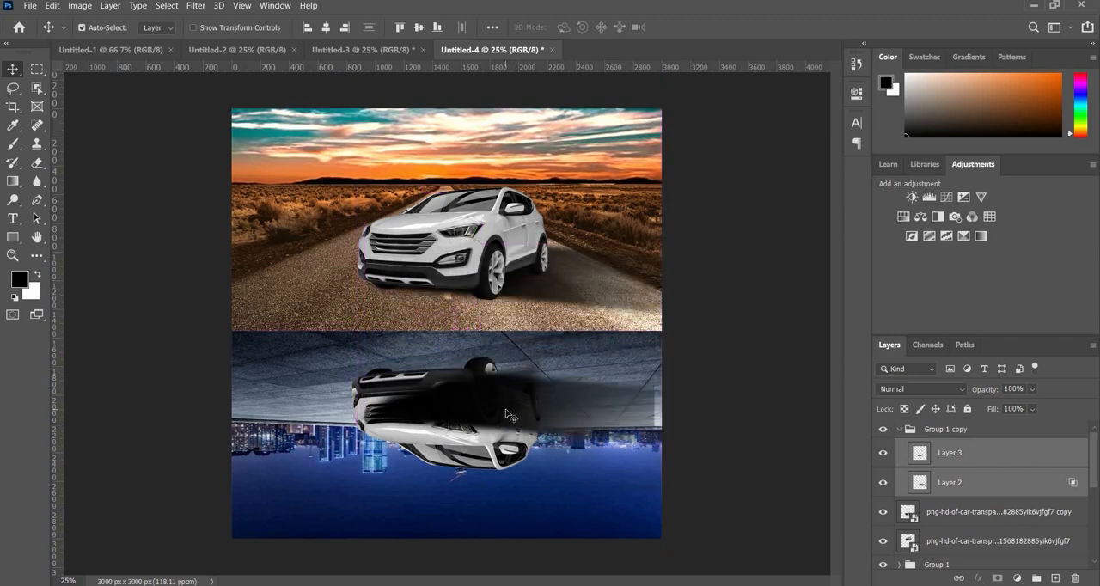
pyautogui.hotkey('ctrl', 't')
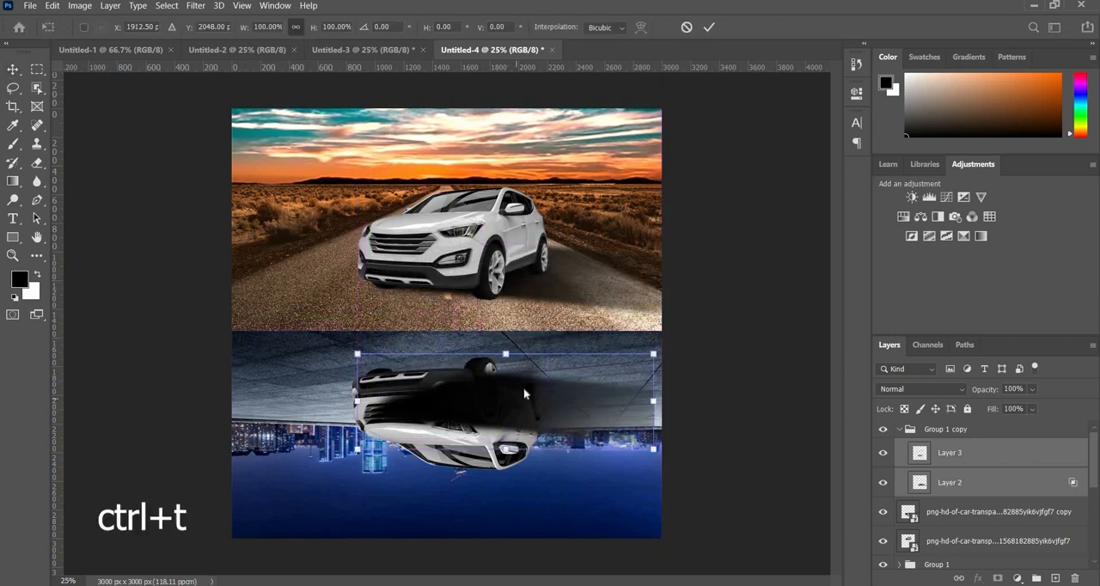
pyautogui.rightClick(524, 394)
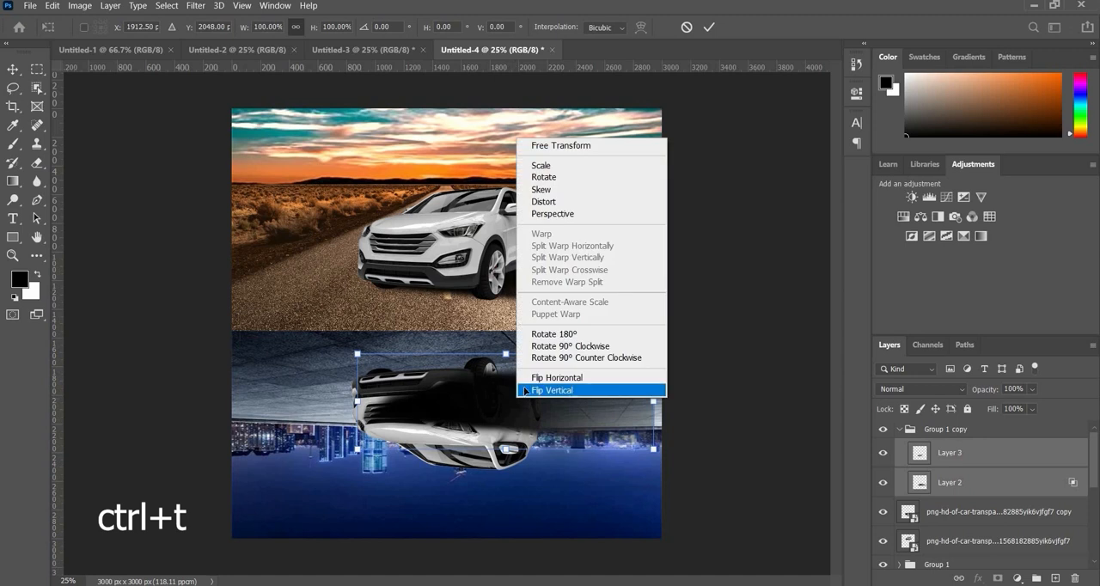
pyautogui.click(526, 391)
pyautogui.rightClick(540, 371)
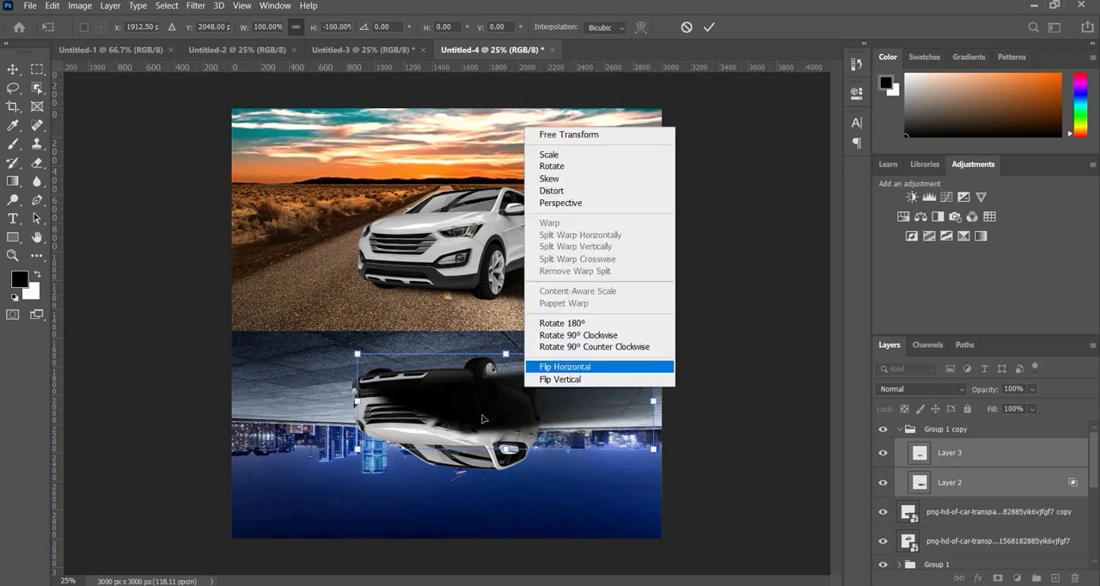
pyautogui.click(539, 368)
pyautogui.moveTo(400, 421); pyautogui.dragTo(392, 402)
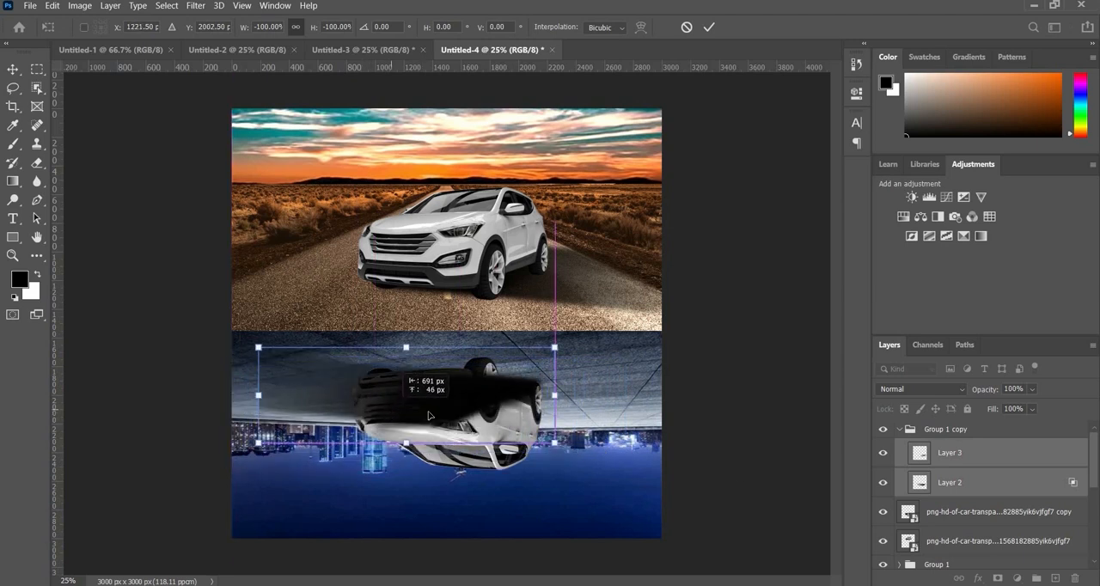
# - Apply the shadow transform, collapse the copied group, and place it beneath the upside-down car's layer
pyautogui.click(904, 432)
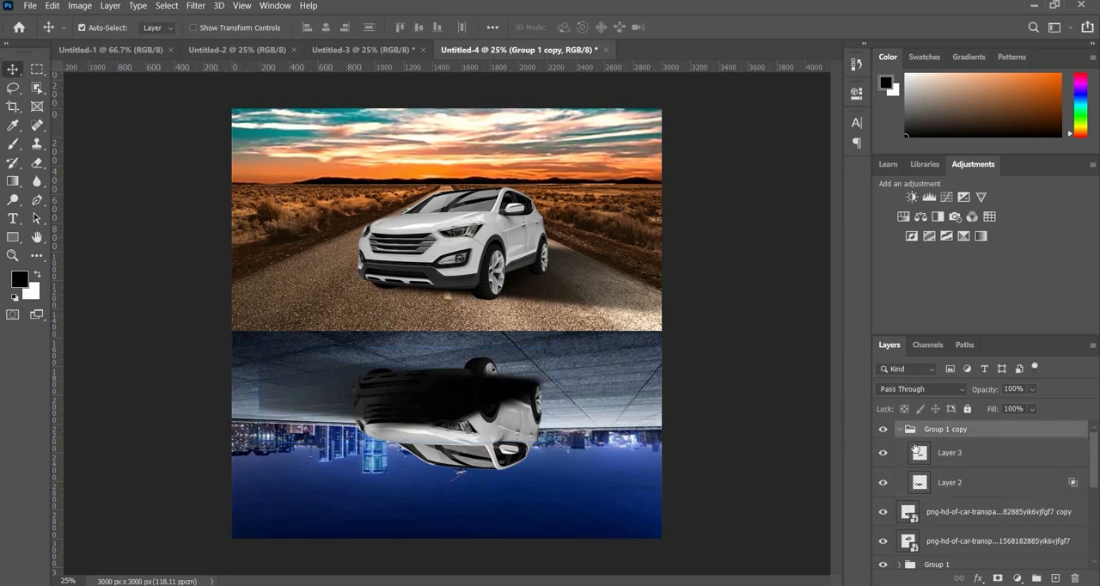
pyautogui.click(901, 430)
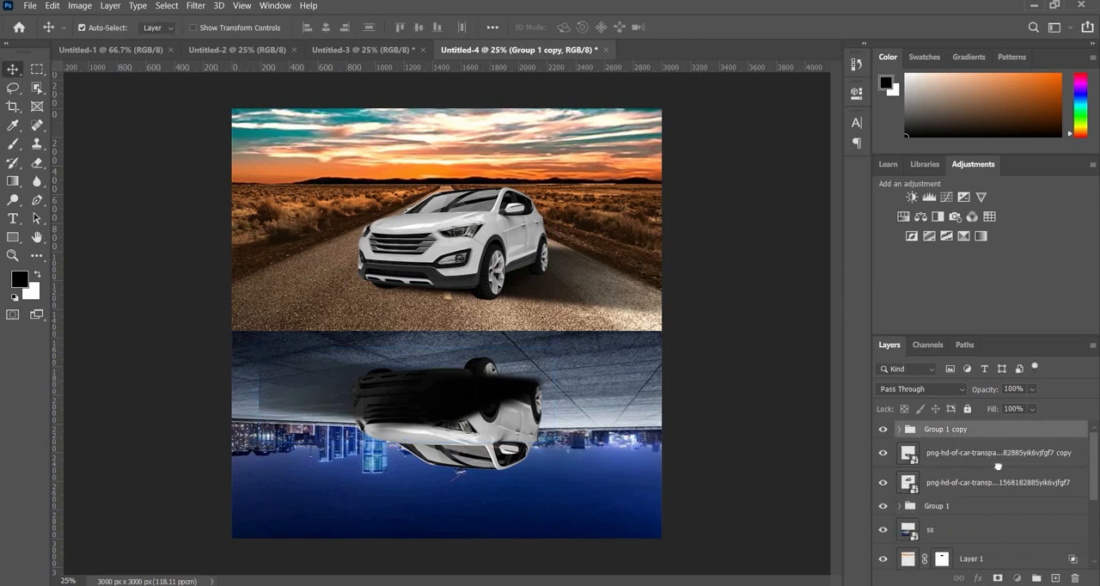
pyautogui.moveTo(999, 435); pyautogui.dragTo(1001, 472)
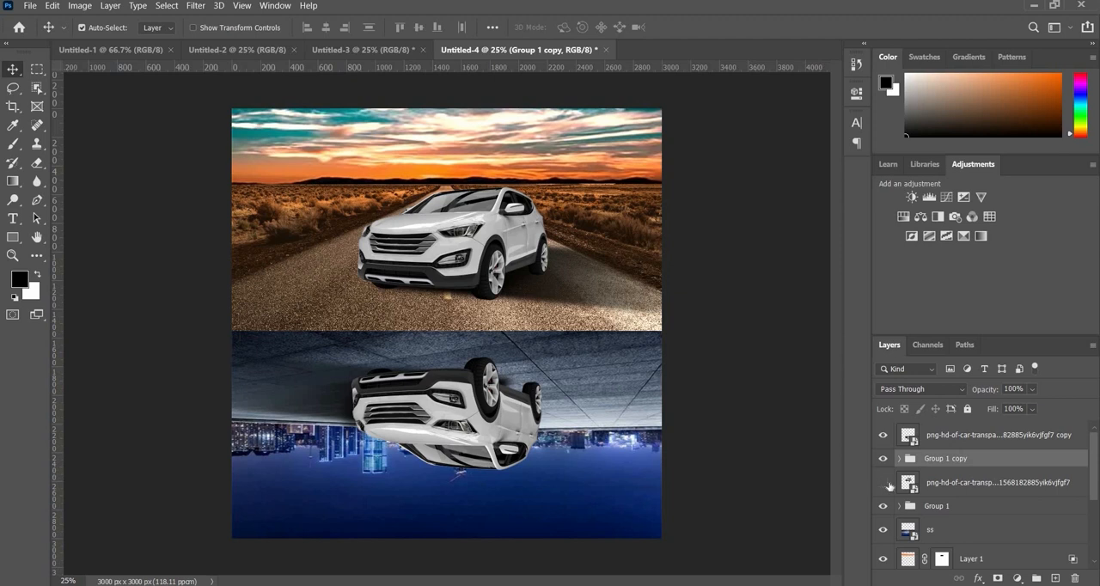
# - Clip a Color Balance adjustment to the upright car with midtones at cyan-red +27 and yellow-blue -37
pyautogui.click(967, 489)
pyautogui.click(1018, 579)
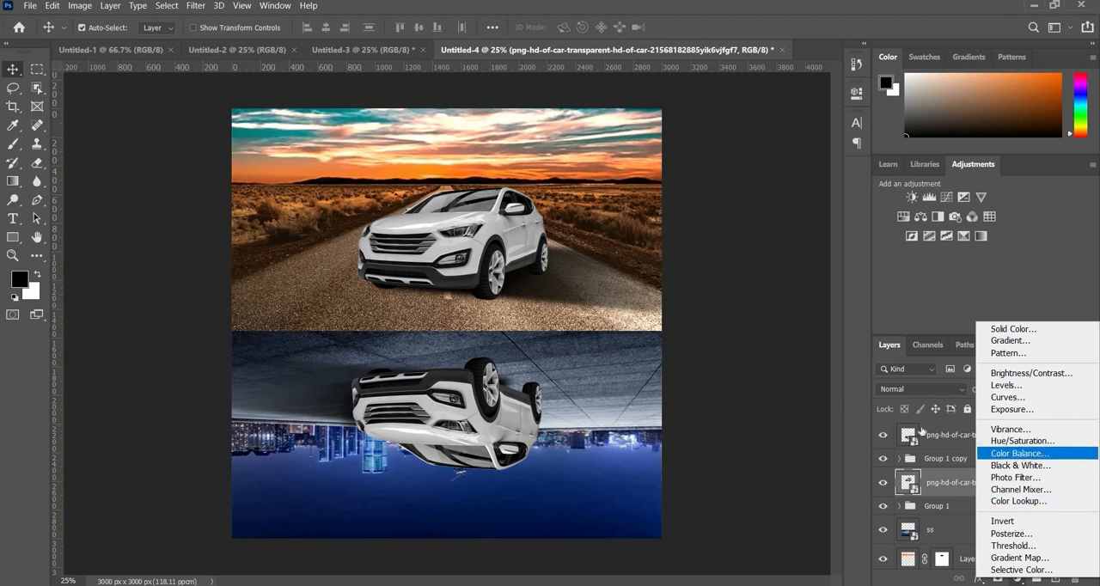
pyautogui.click(1021, 453)
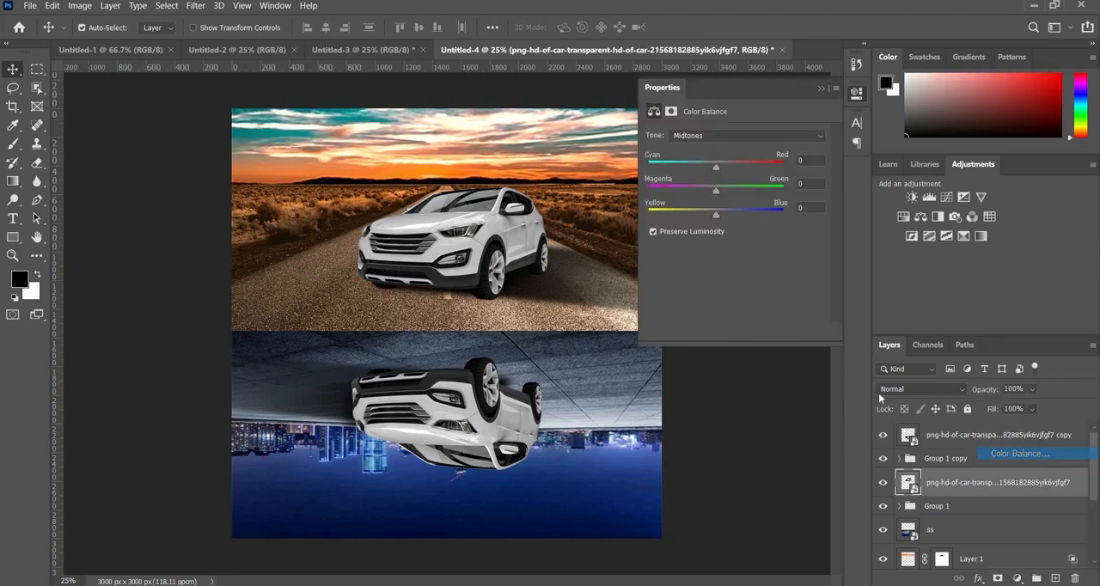
pyautogui.click(732, 175)
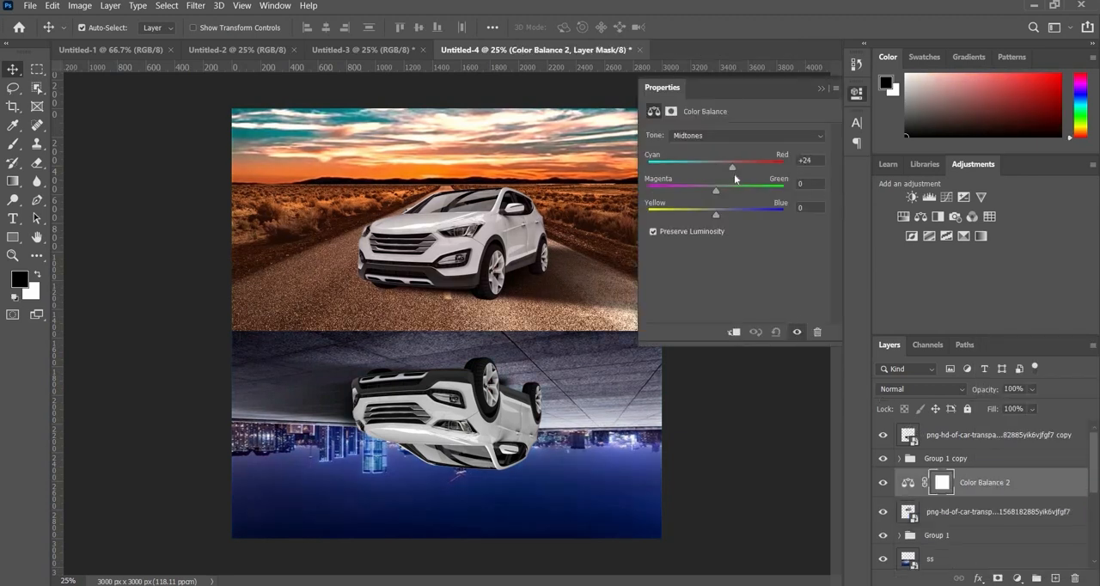
pyautogui.moveTo(734, 174); pyautogui.dragTo(736, 173)
pyautogui.click(691, 215)
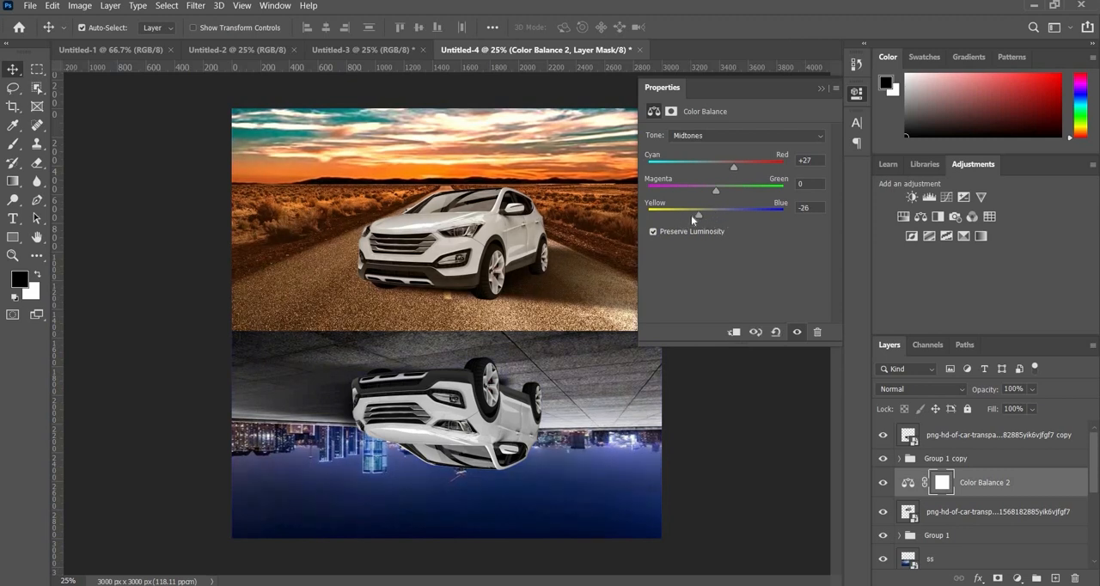
pyautogui.click(734, 333)
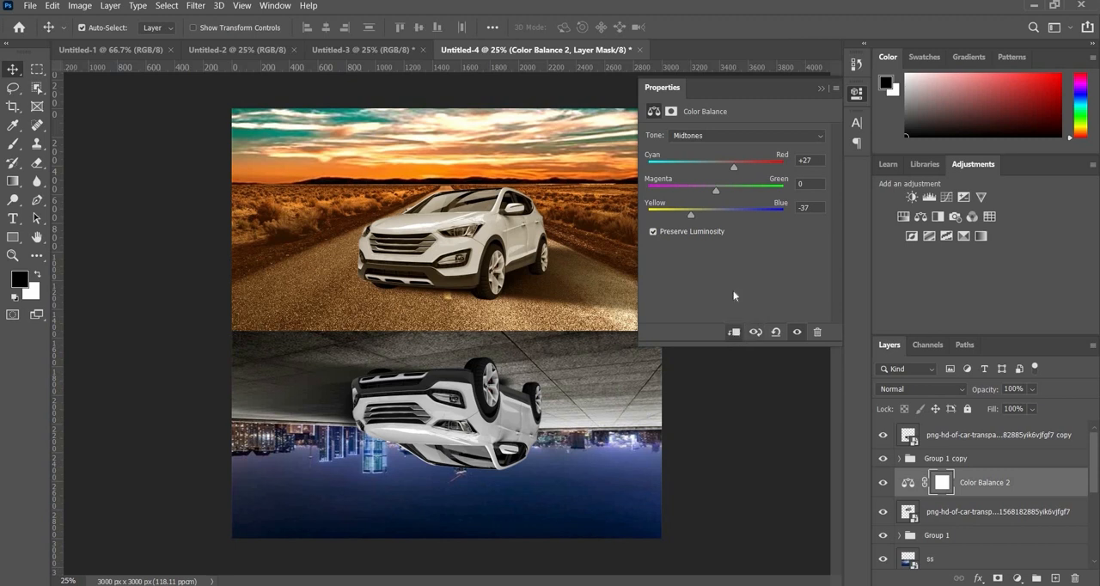
# - Set the upright car's Color Balance highlights to cyan-red +19 and yellow-blue -9
pyautogui.click(699, 135)
pyautogui.click(696, 169)
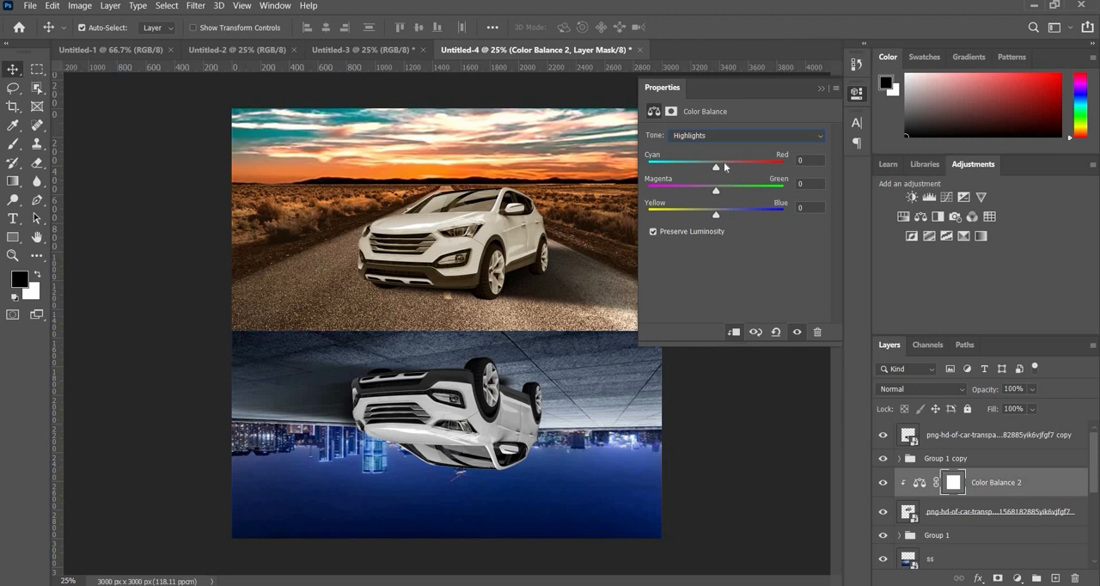
pyautogui.click(723, 162)
pyautogui.click(729, 163)
pyautogui.moveTo(713, 213); pyautogui.dragTo(708, 214)
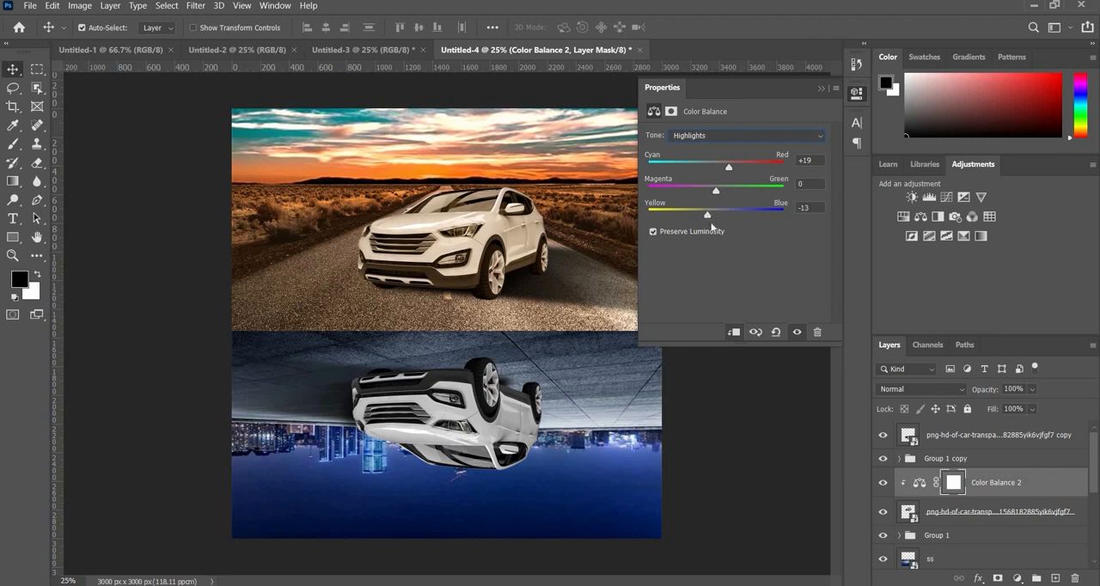
pyautogui.click(710, 216)
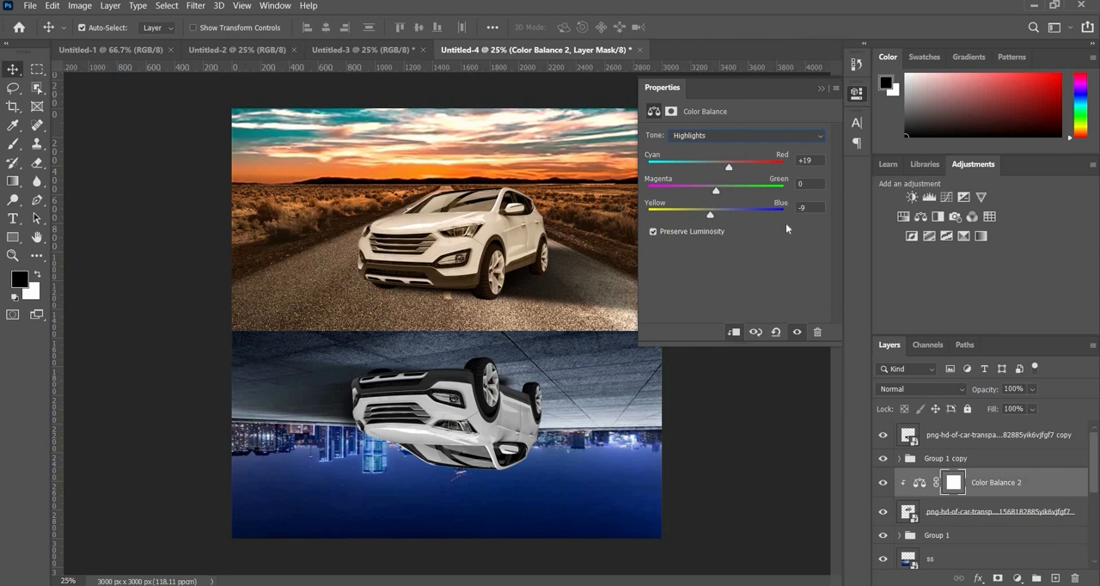
# - Compare the upright car with and without its Color Balance, and set the adjustment's opacity to 82%
pyautogui.click(796, 333)
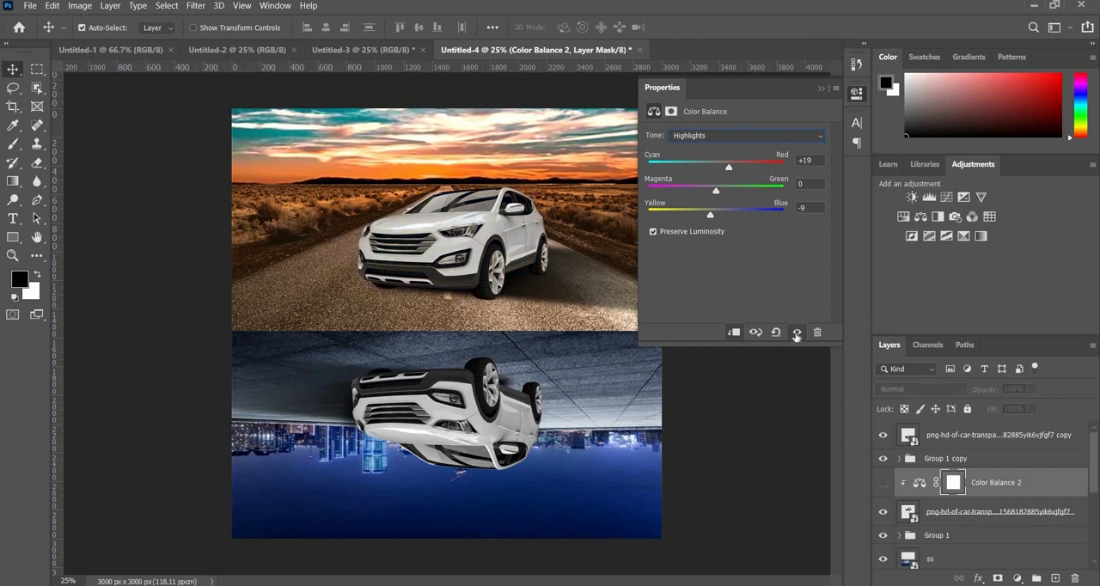
pyautogui.click(796, 334)
pyautogui.click(796, 334)
pyautogui.click(796, 334)
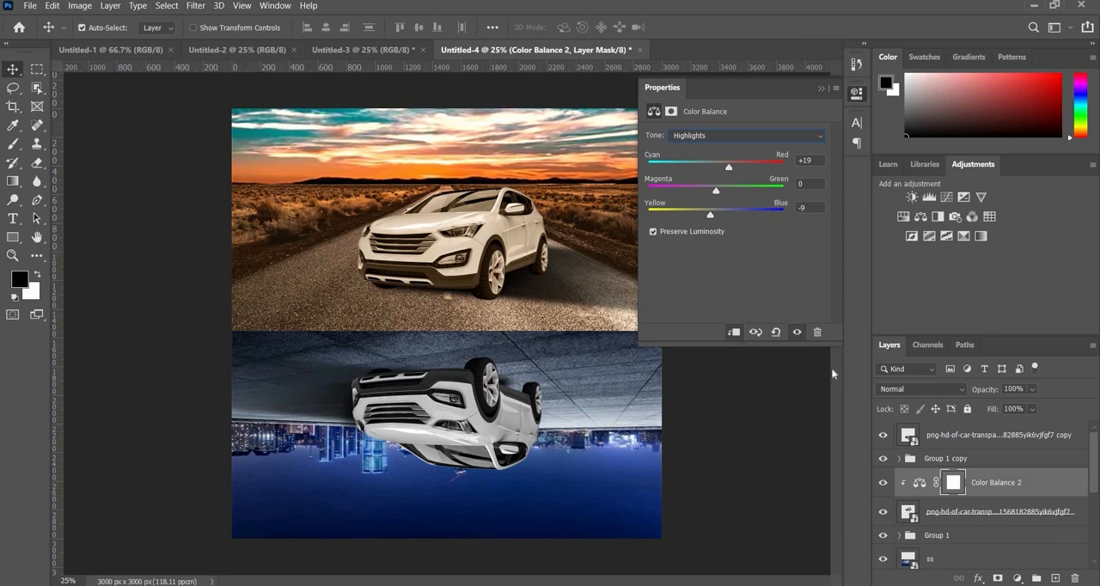
pyautogui.click(820, 90)
pyautogui.click(1031, 391)
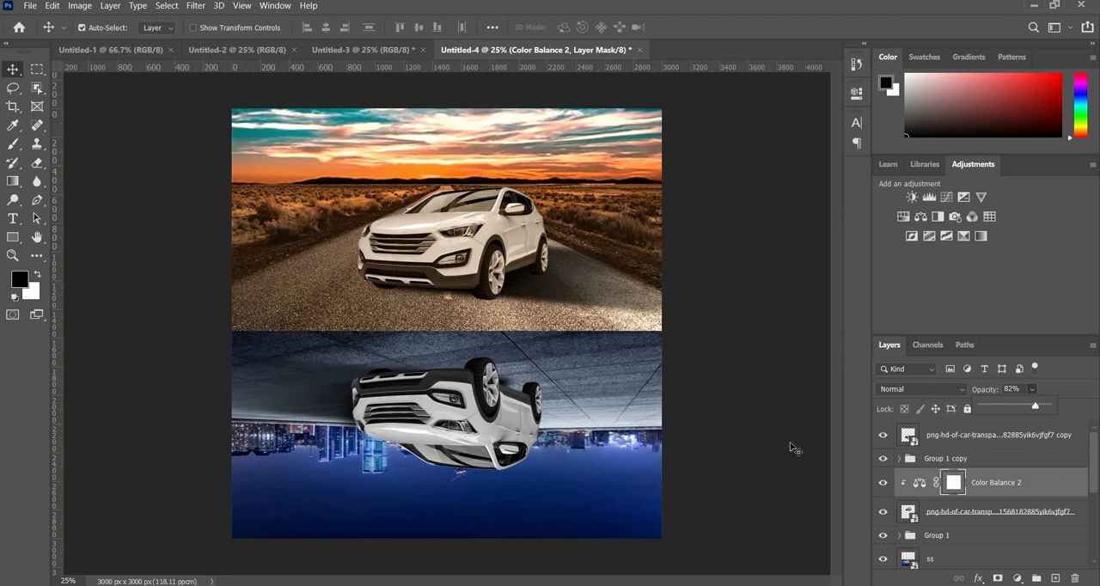
# - Clip a Color Balance adjustment to the upside-down car with midtones at cyan-red -27 and yellow-blue +20
pyautogui.click(994, 435)
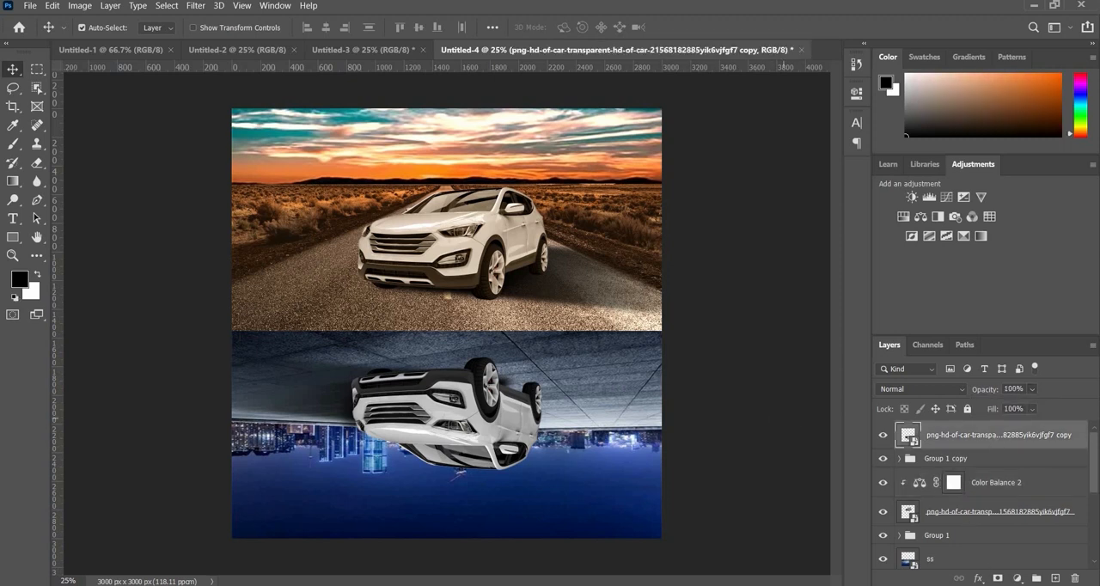
pyautogui.click(1017, 579)
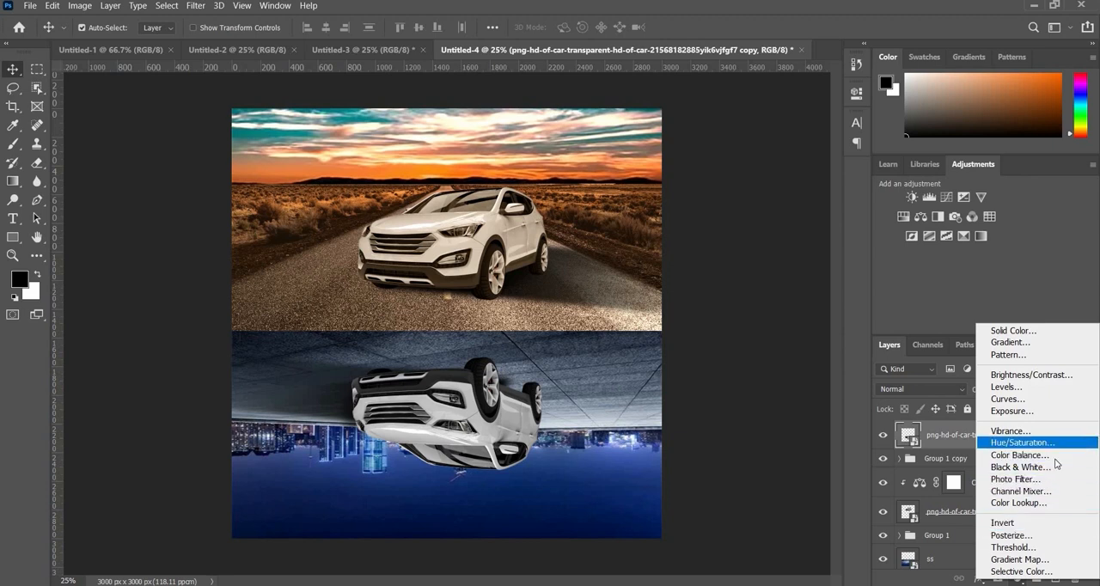
pyautogui.click(1021, 455)
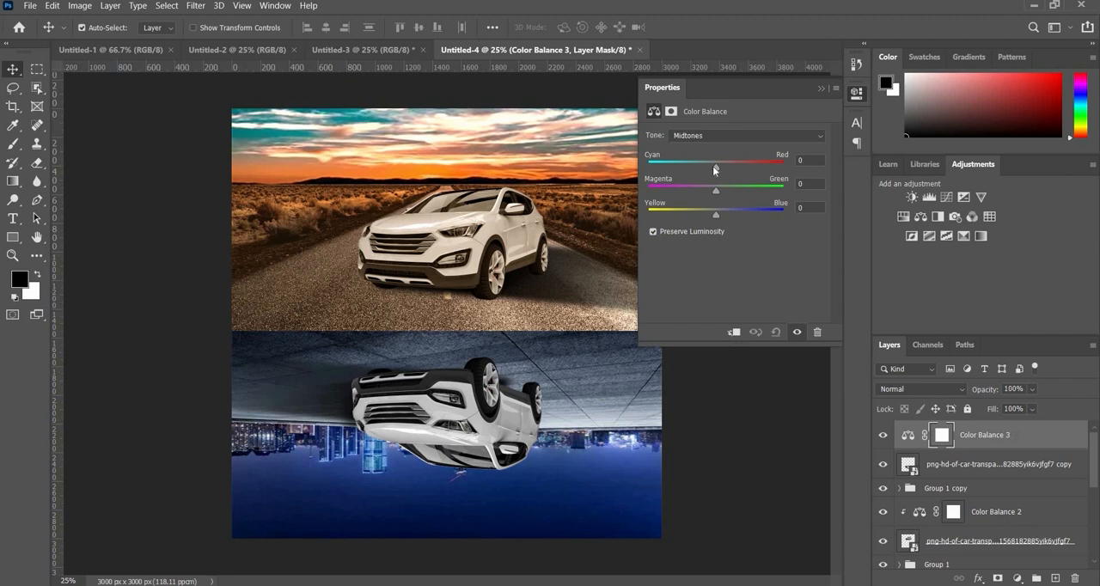
pyautogui.moveTo(713, 166); pyautogui.dragTo(697, 166)
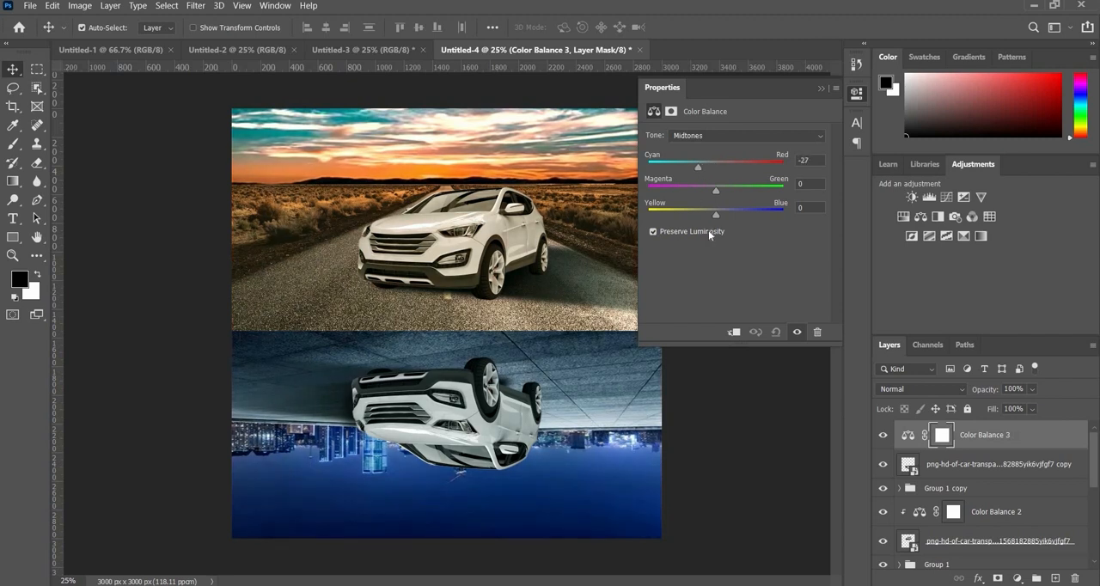
pyautogui.click(733, 333)
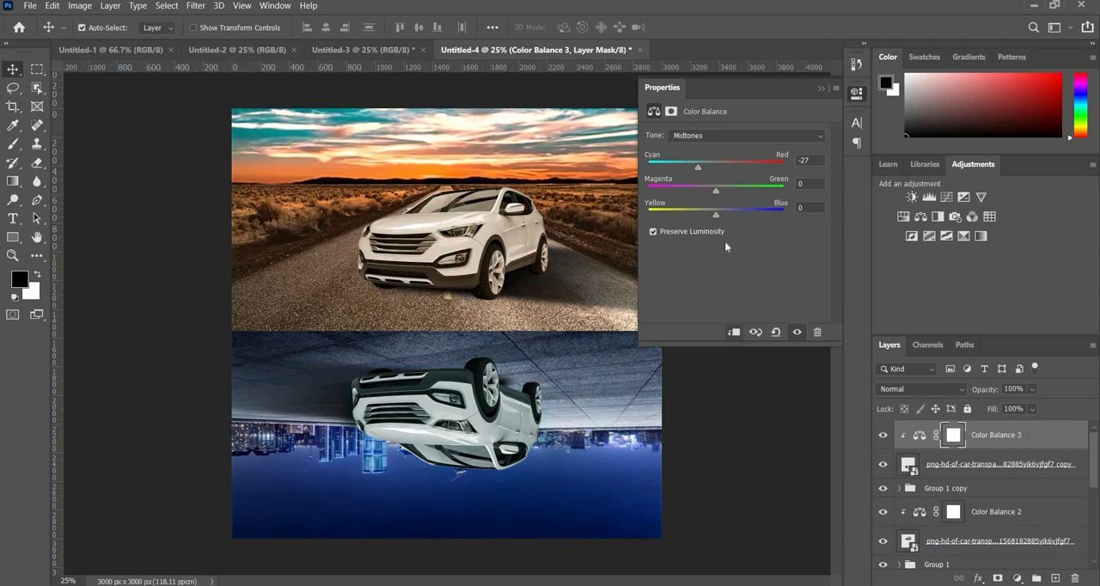
pyautogui.moveTo(719, 214); pyautogui.dragTo(729, 218)
# - Set the upside-down car's Color Balance highlights to cyan-red -28 and shift them towards blue
pyautogui.click(727, 135)
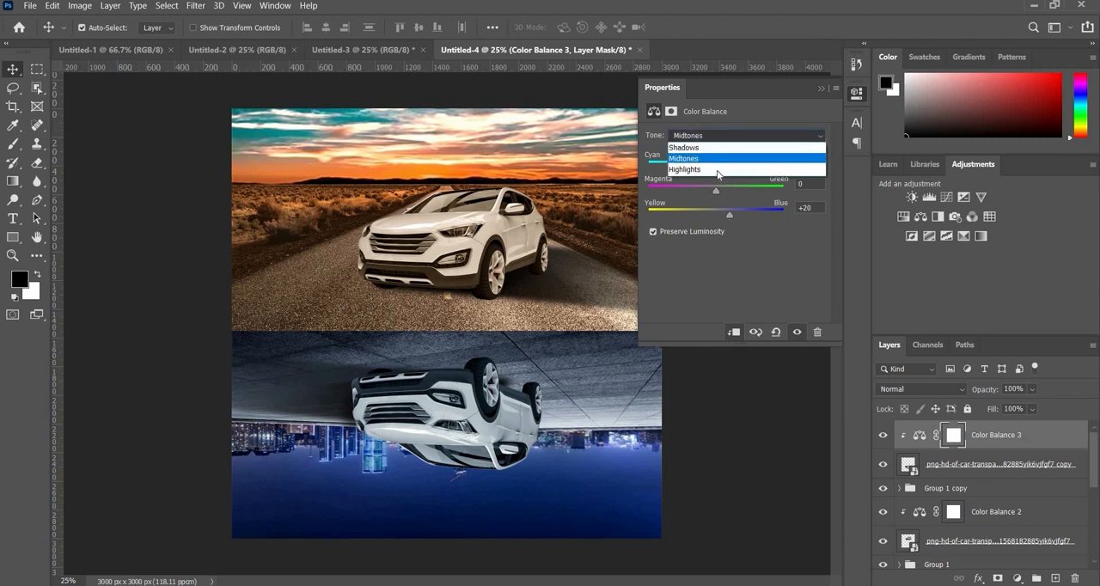
pyautogui.click(719, 170)
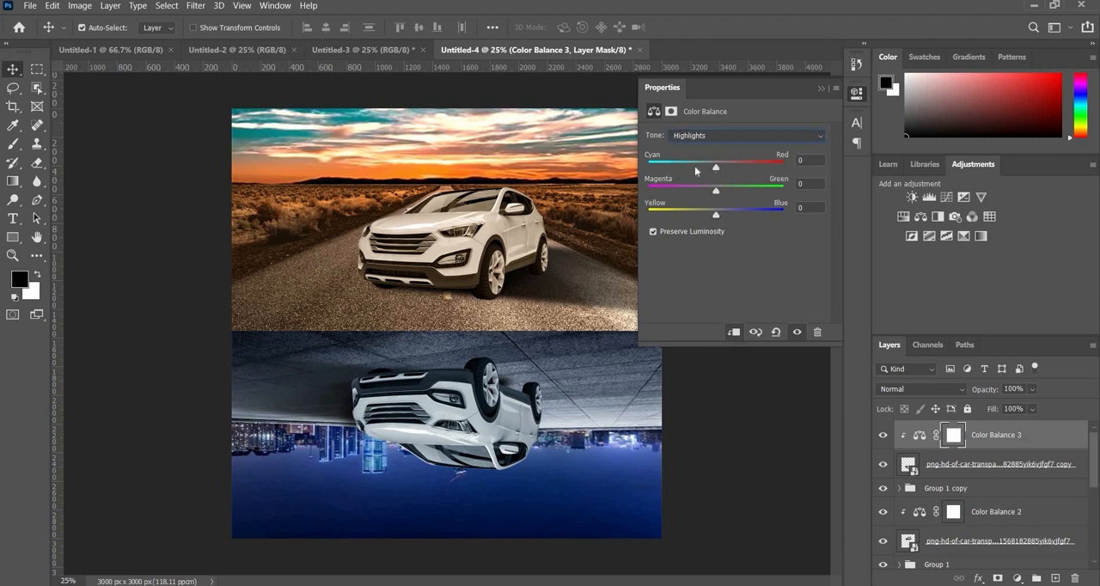
pyautogui.moveTo(697, 170); pyautogui.dragTo(695, 169)
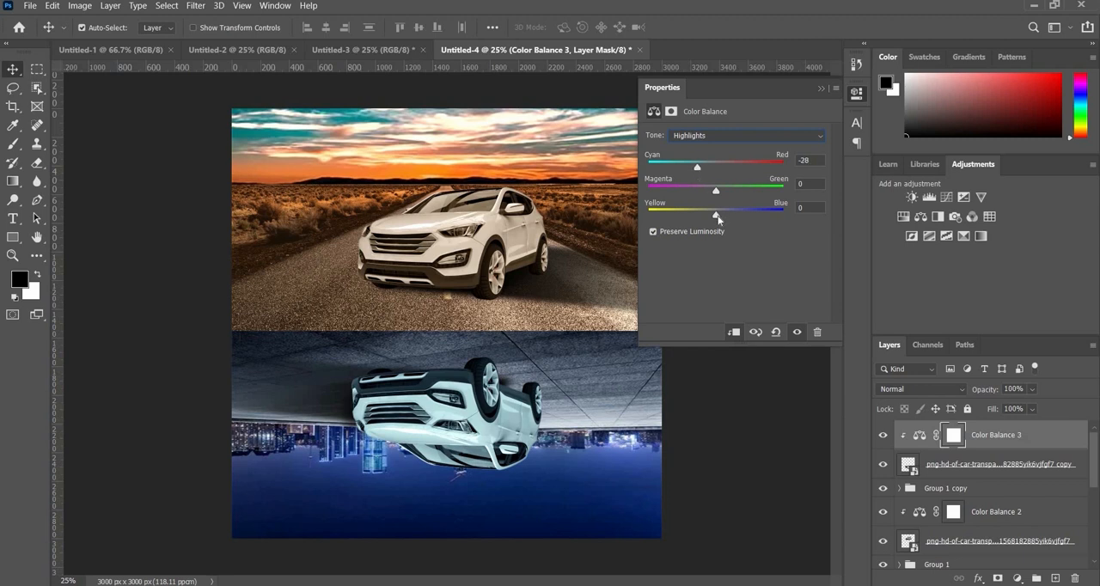
pyautogui.click(724, 214)
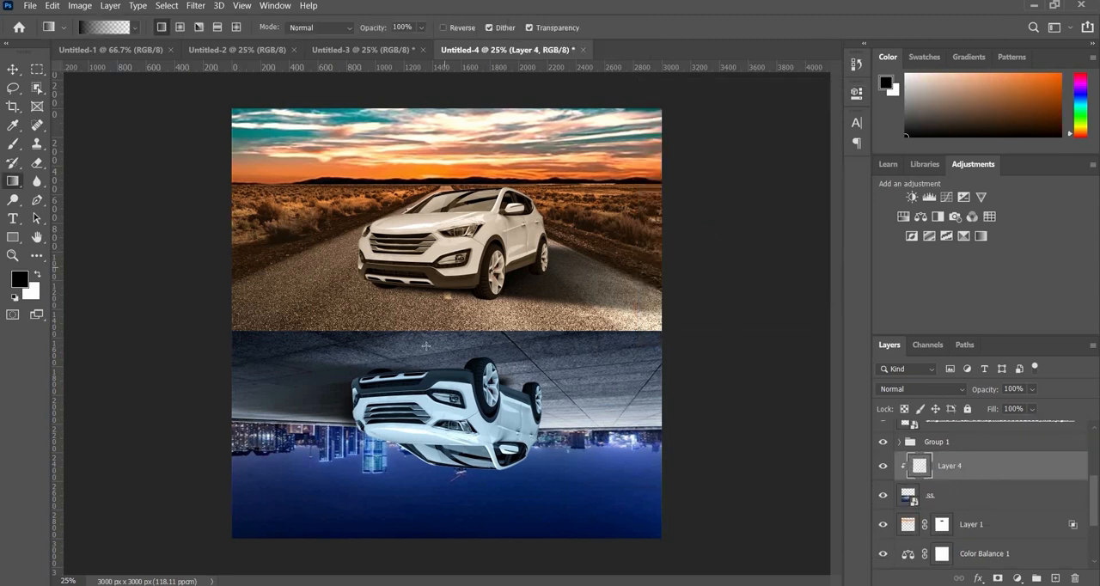
# - Darken the upper edge of the night city with black-to-transparent gradients on the clipped layer, undo the last pass, and compare visibility
pyautogui.moveTo(424, 357); pyautogui.dragTo(426, 299)
pyautogui.moveTo(440, 259); pyautogui.dragTo(440, 348)
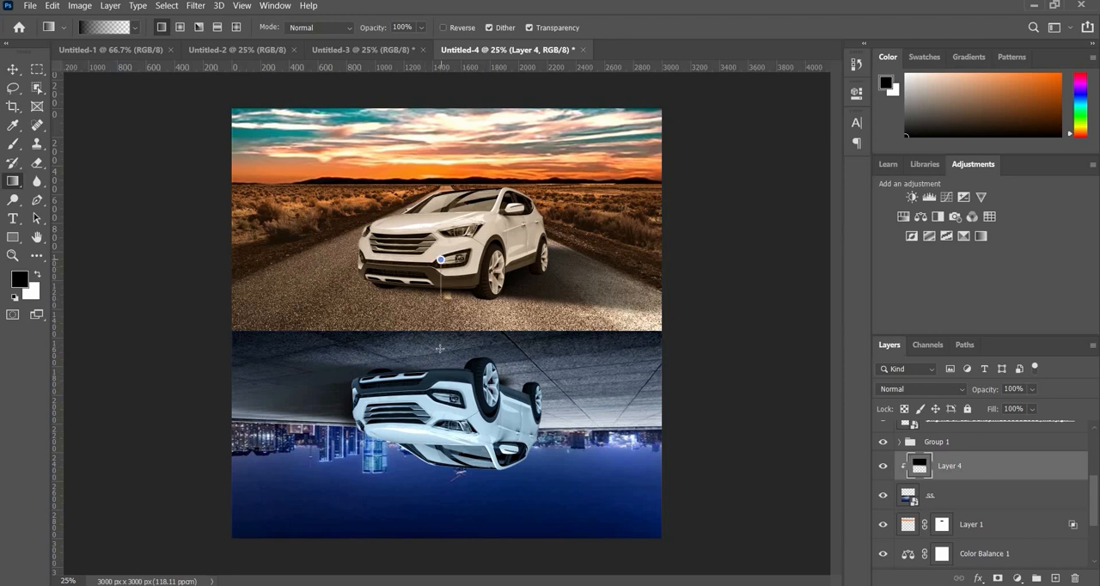
pyautogui.moveTo(438, 310); pyautogui.dragTo(441, 357)
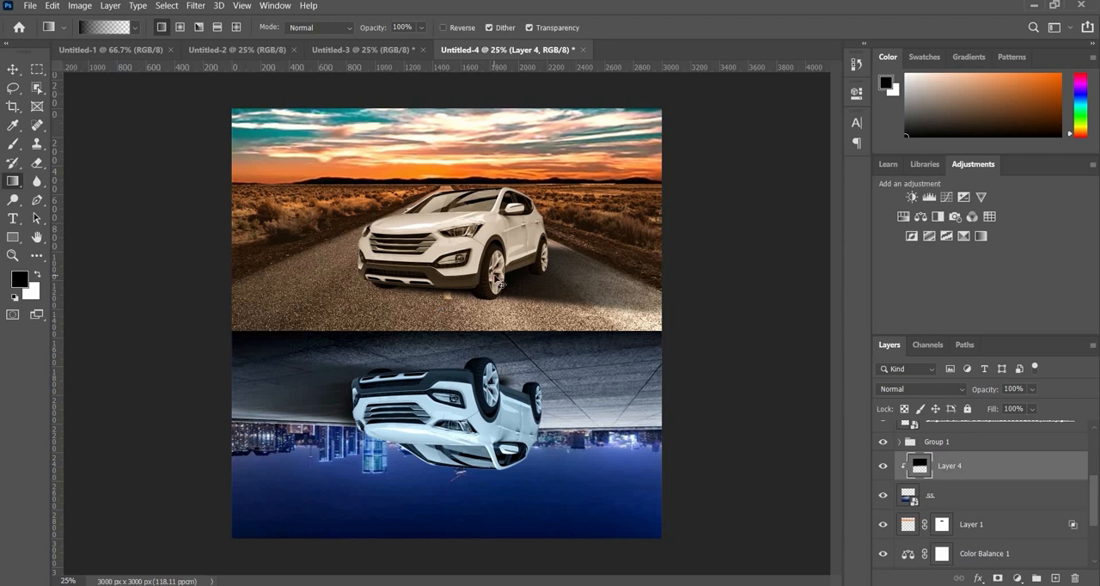
pyautogui.hotkey('ctrl', 'z')
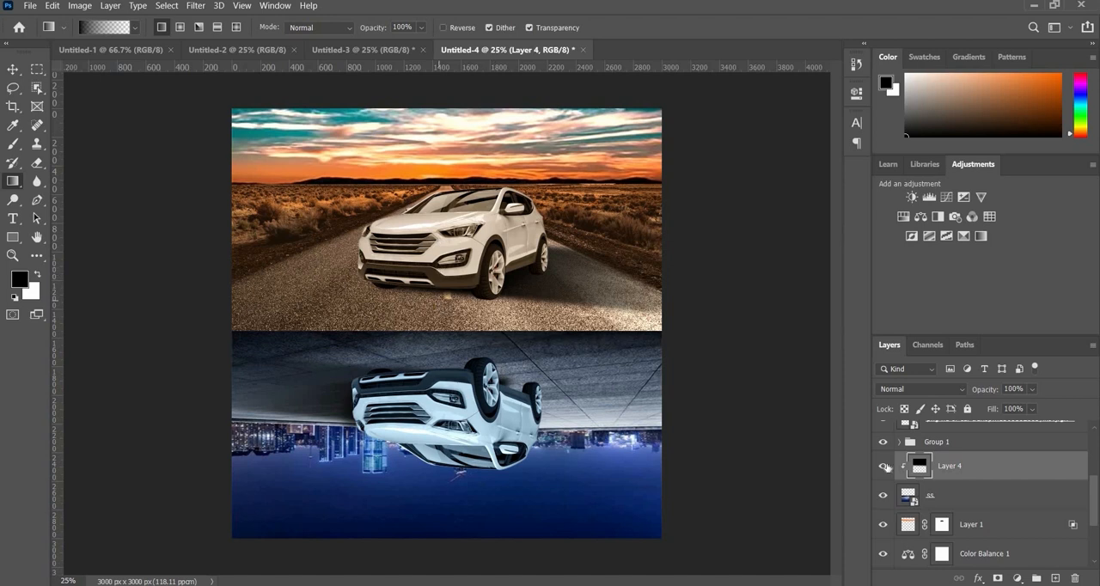
pyautogui.click(885, 466)
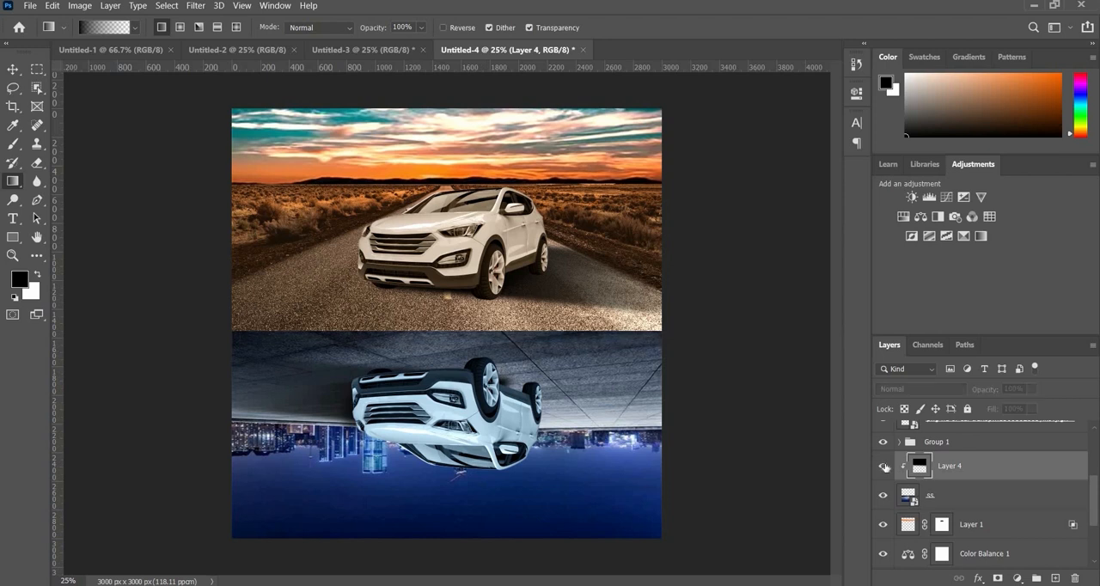
pyautogui.click(885, 466)
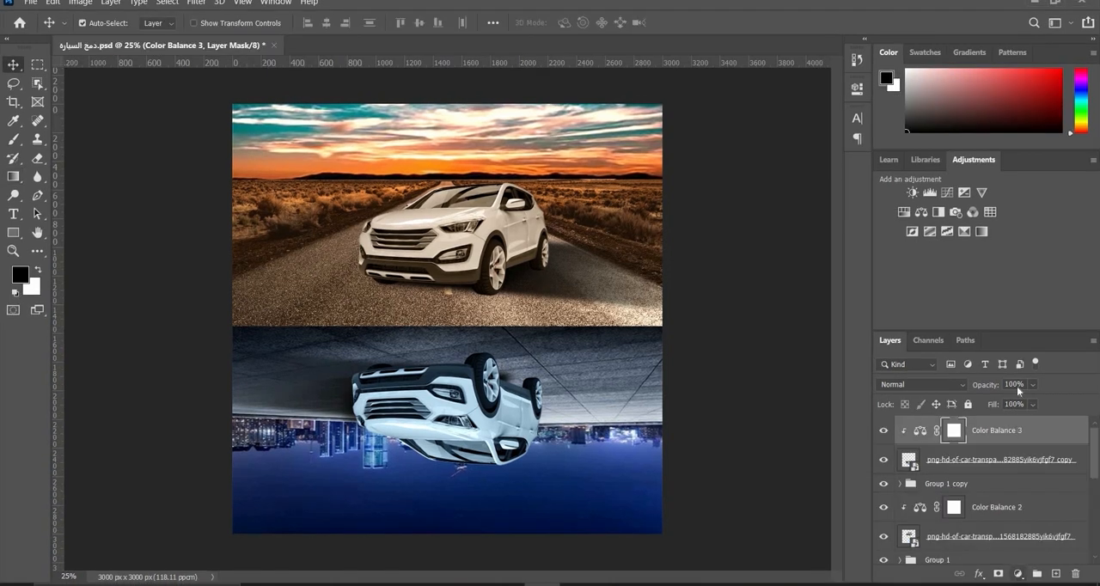
# - Add a black-to-transparent gradient fill layer above all layers as a vignette, with radial style, 90° angle, 210% scale and reversed direction
pyautogui.click(1018, 574)
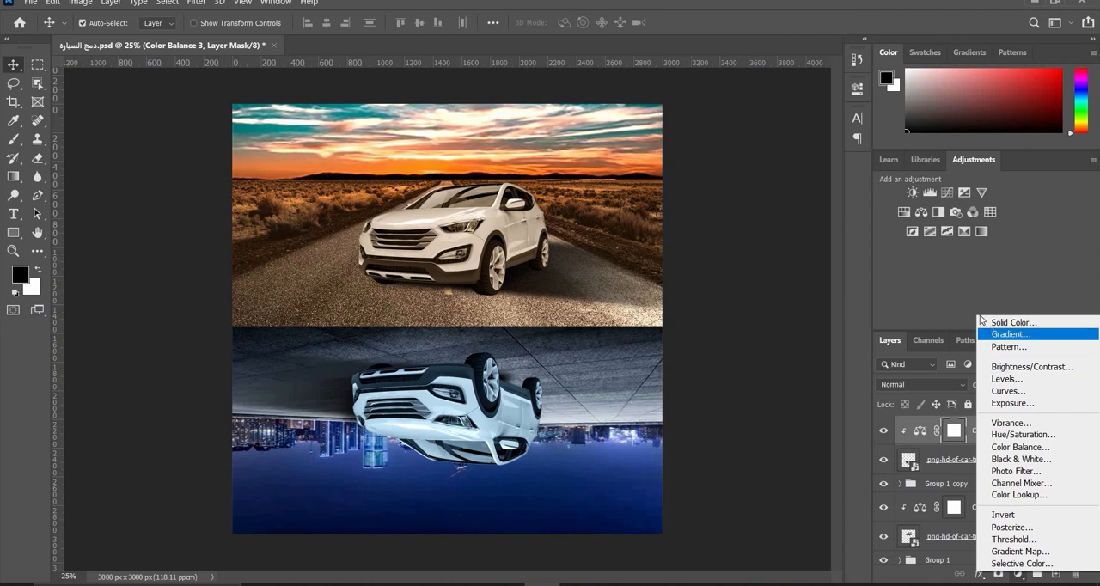
pyautogui.click(1021, 334)
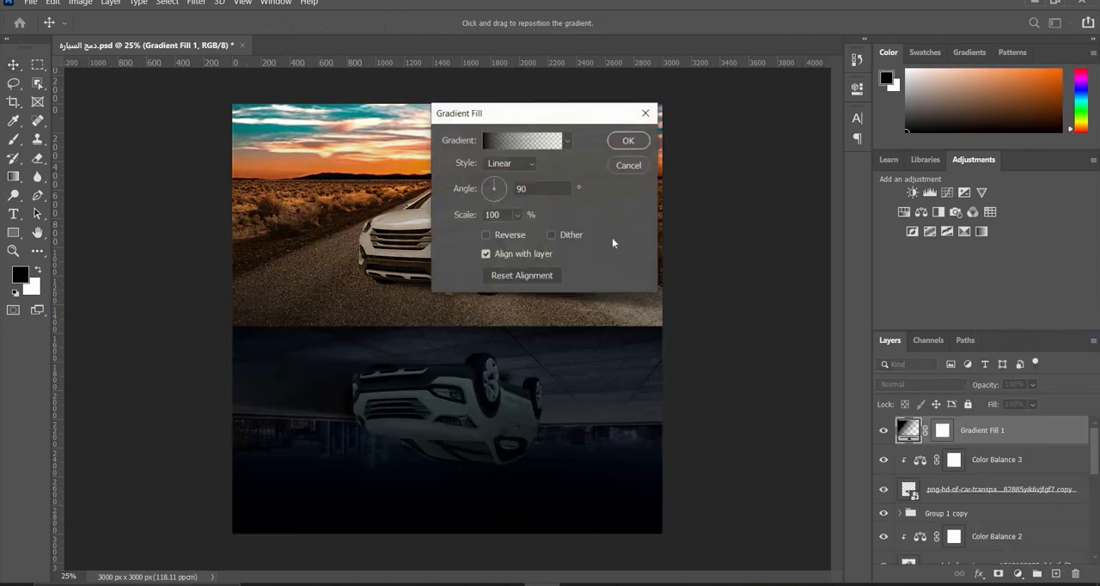
pyautogui.click(510, 167)
pyautogui.click(507, 190)
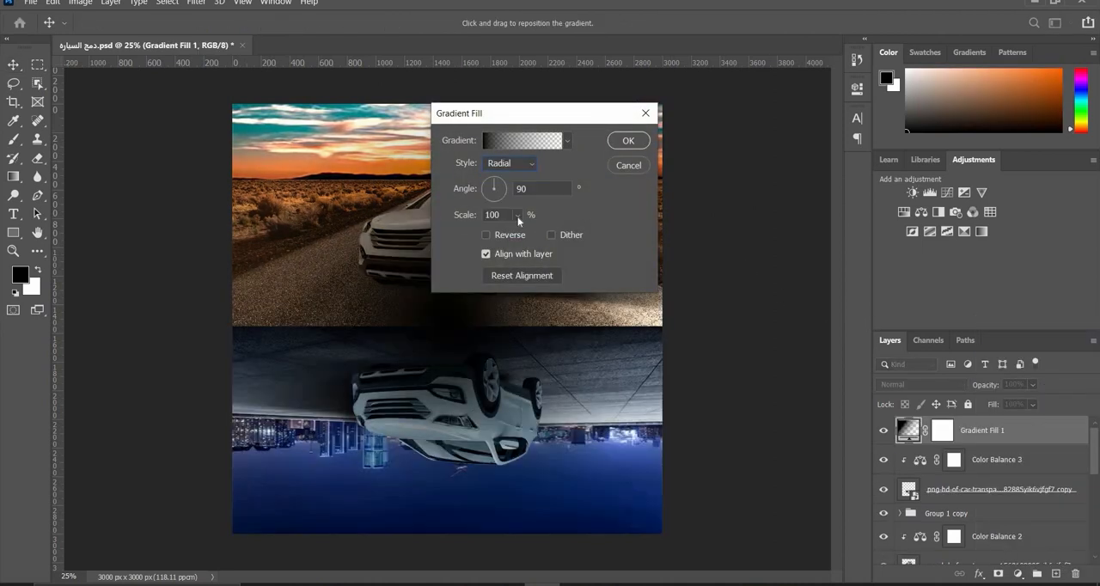
pyautogui.click(517, 216)
pyautogui.moveTo(520, 234); pyautogui.dragTo(529, 238)
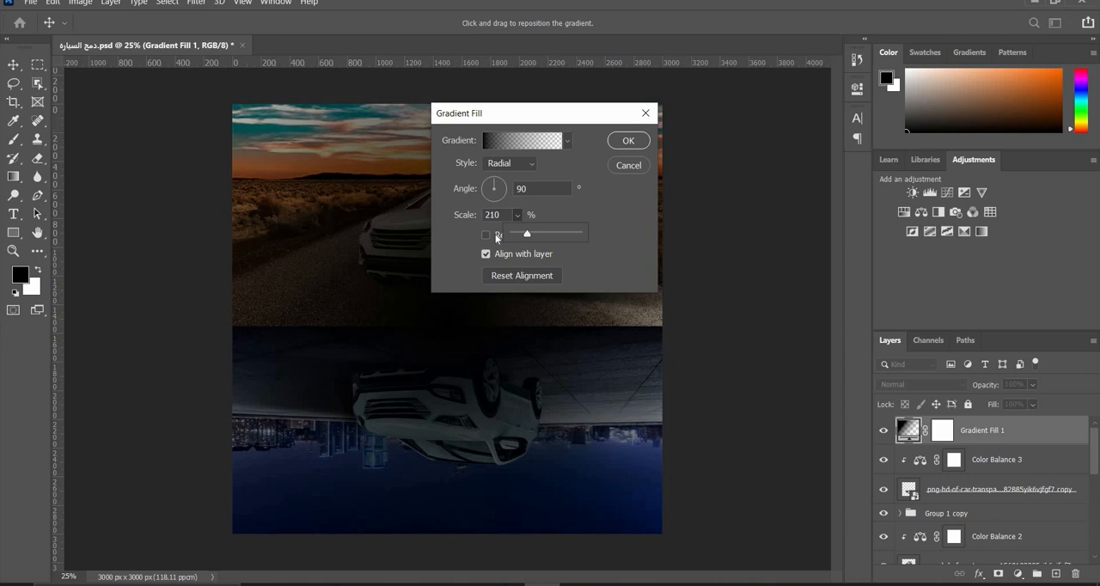
pyautogui.click(505, 231)
pyautogui.click(507, 235)
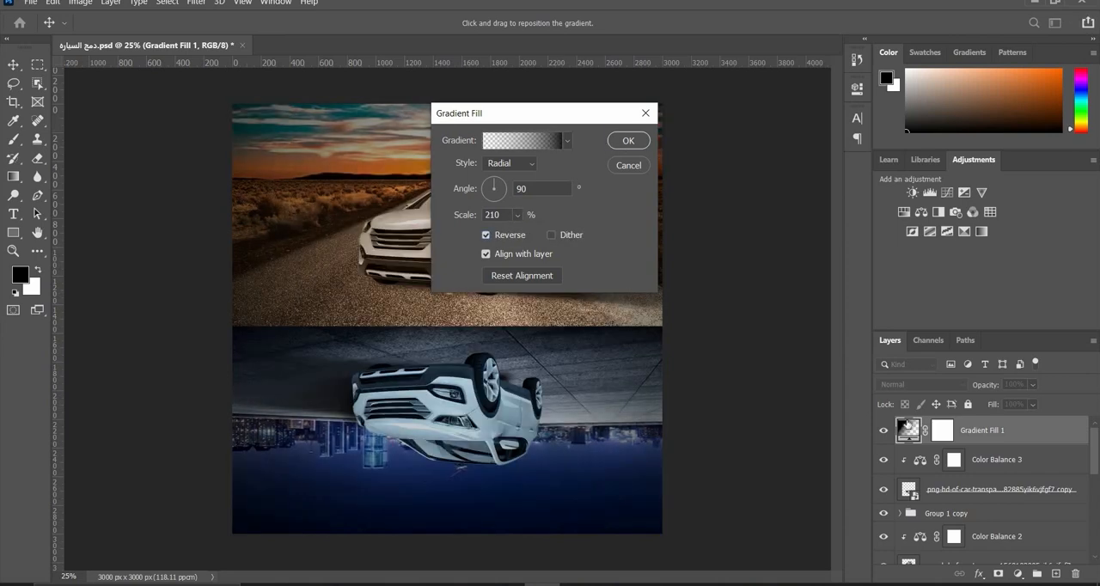
pyautogui.press('Return')
# - Paint black on the gradient fill's mask over both cars with a soft 900 px brush, and compare the image with and without the vignette
pyautogui.click(943, 430)
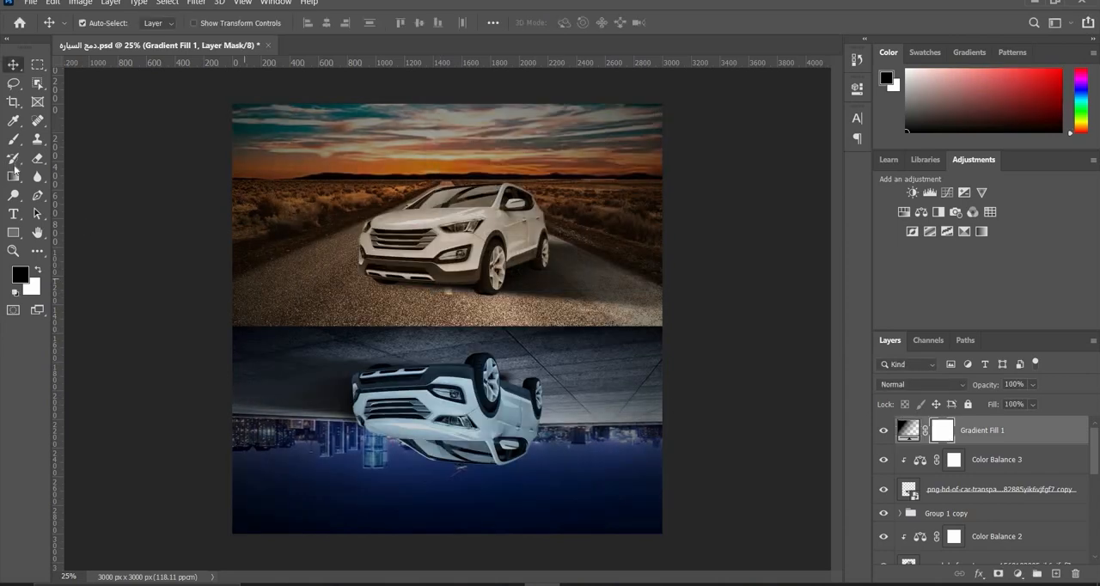
pyautogui.click(13, 139)
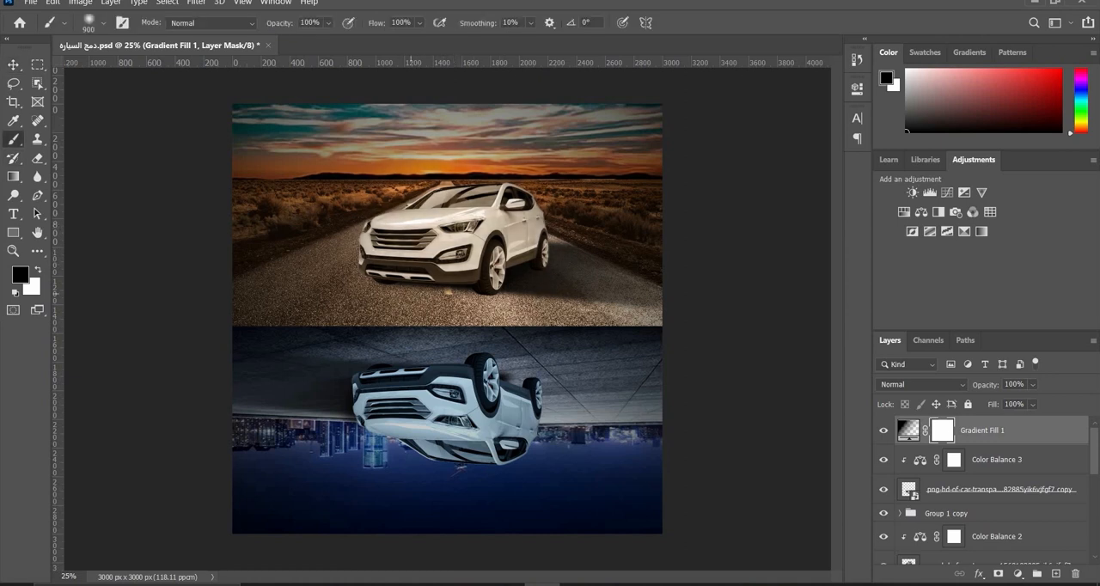
pyautogui.moveTo(410, 294); pyautogui.dragTo(413, 292)
pyautogui.moveTo(477, 403)
pyautogui.mouseDown()
pyautogui.moveTo(506, 430)
pyautogui.moveTo(392, 425)
pyautogui.moveTo(425, 408)
pyautogui.mouseUp()
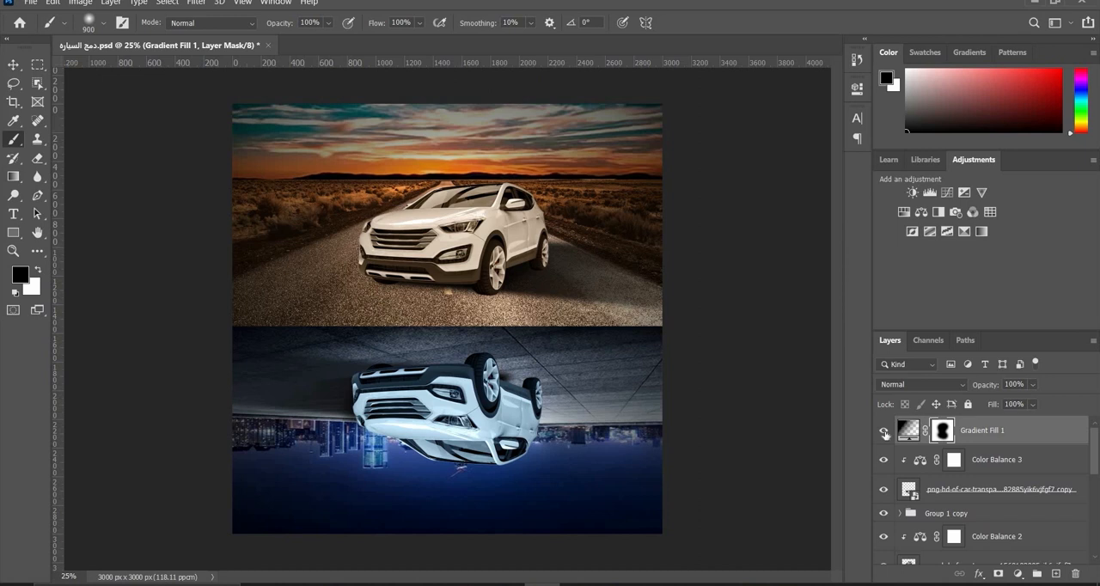
pyautogui.click(884, 432)
pyautogui.click(885, 431)
pyautogui.click(885, 434)
pyautogui.click(885, 433)
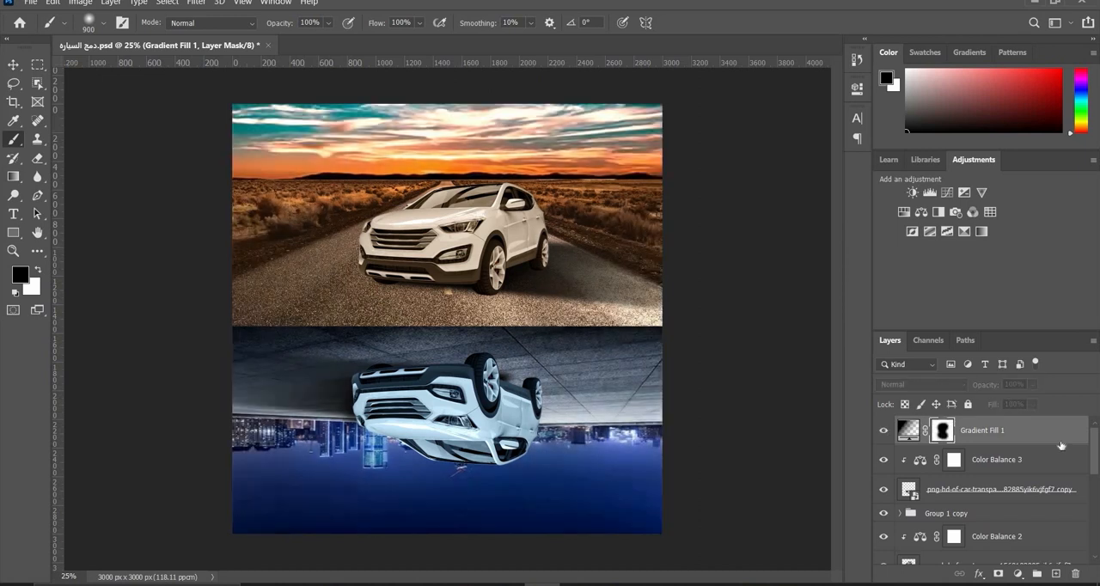
# - Stamp all visible layers into a new merged layer above the gradient fill
pyautogui.click(1048, 436)
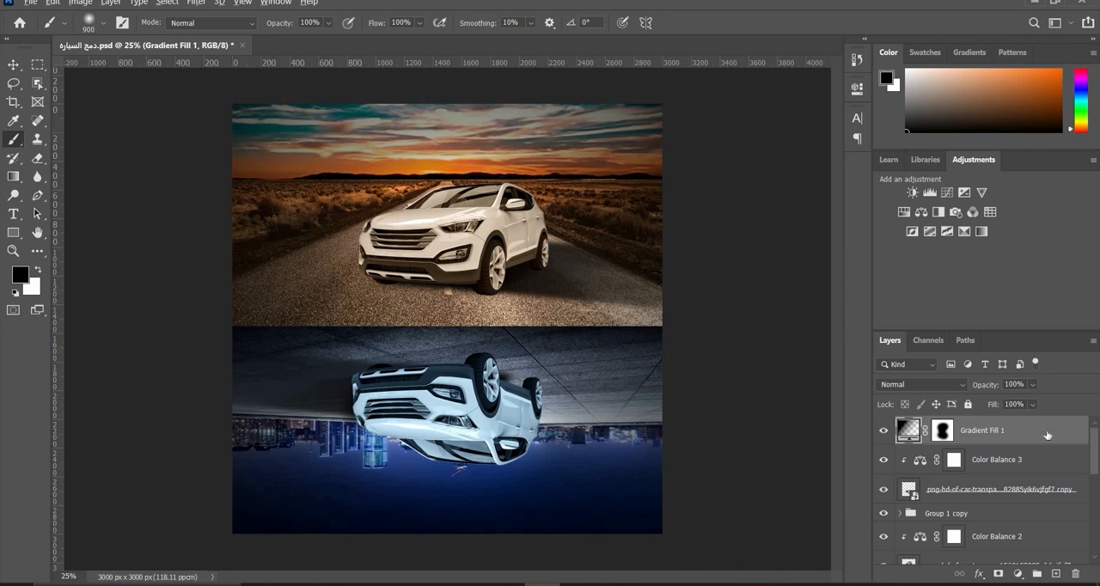
pyautogui.hotkey('ctrl', 'shift', 'alt', 'e')
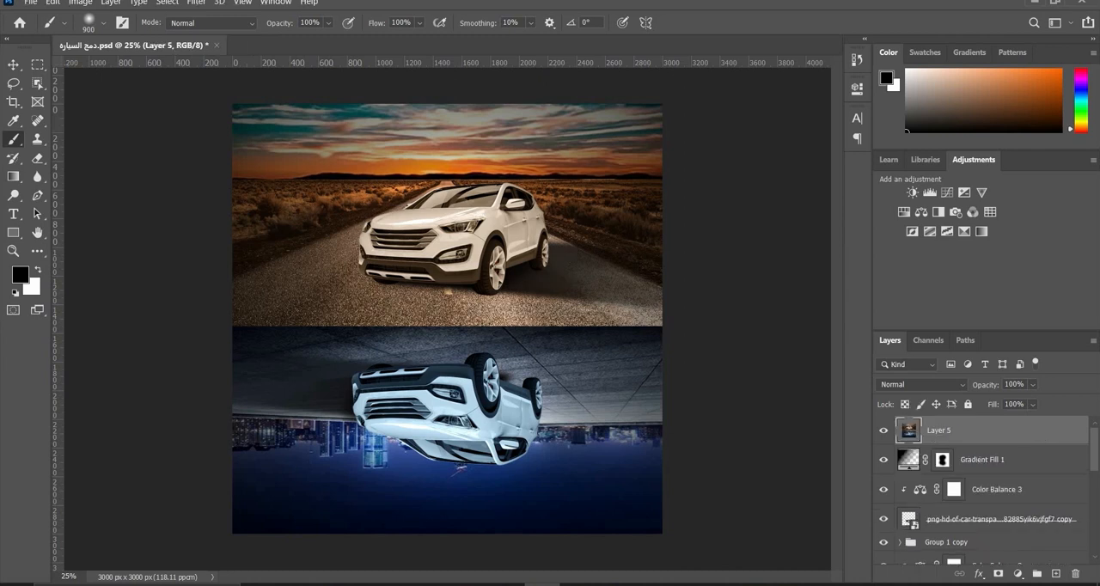
pyautogui.press('v')
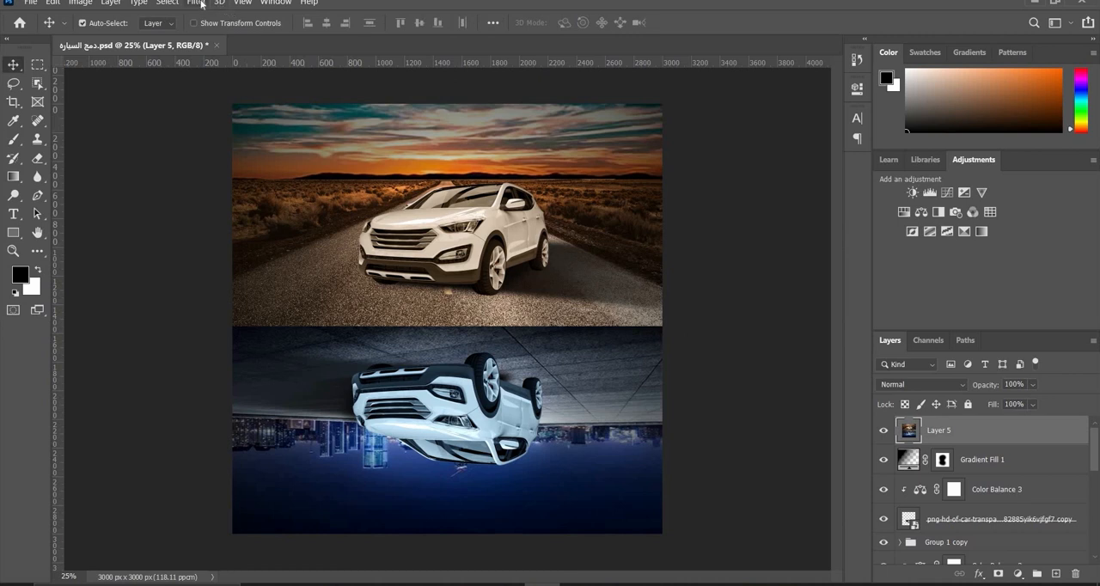
# - Apply the Camera Raw Filter to the merged layer with Exposure -0.75, Contrast +10, Highlights +11, Shadows -16, Whites +5 and Blacks -5
pyautogui.click(197, 2)
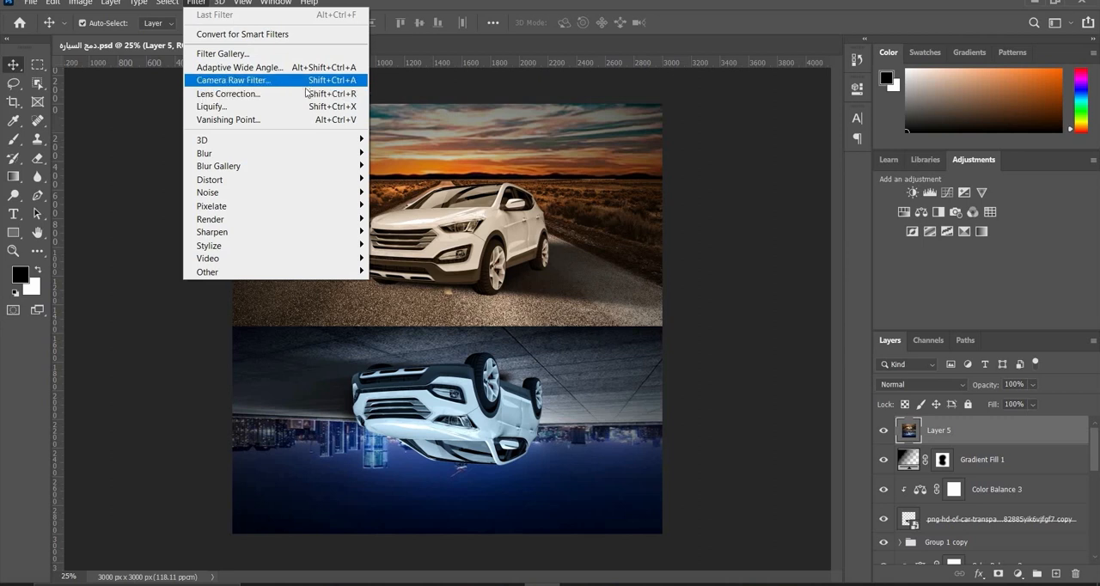
pyautogui.click(308, 77)
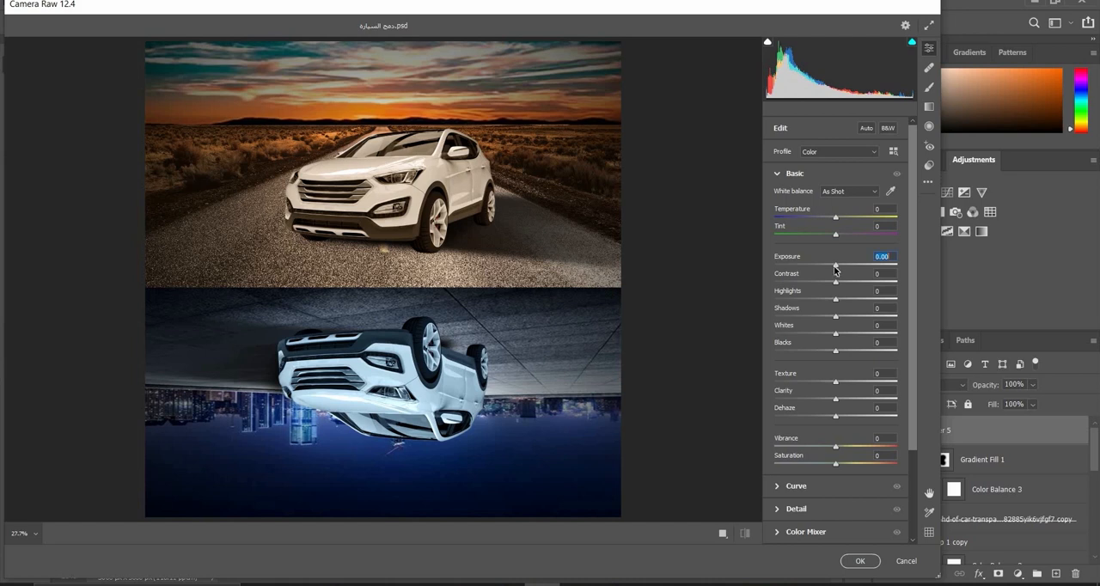
pyautogui.moveTo(835, 267); pyautogui.dragTo(840, 340)
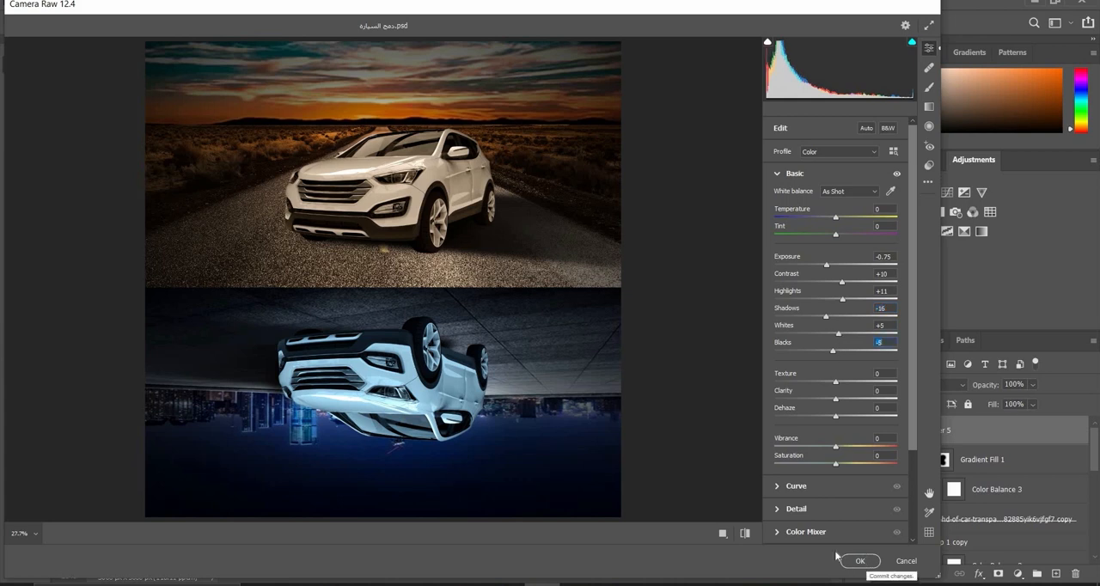
pyautogui.click(860, 561)
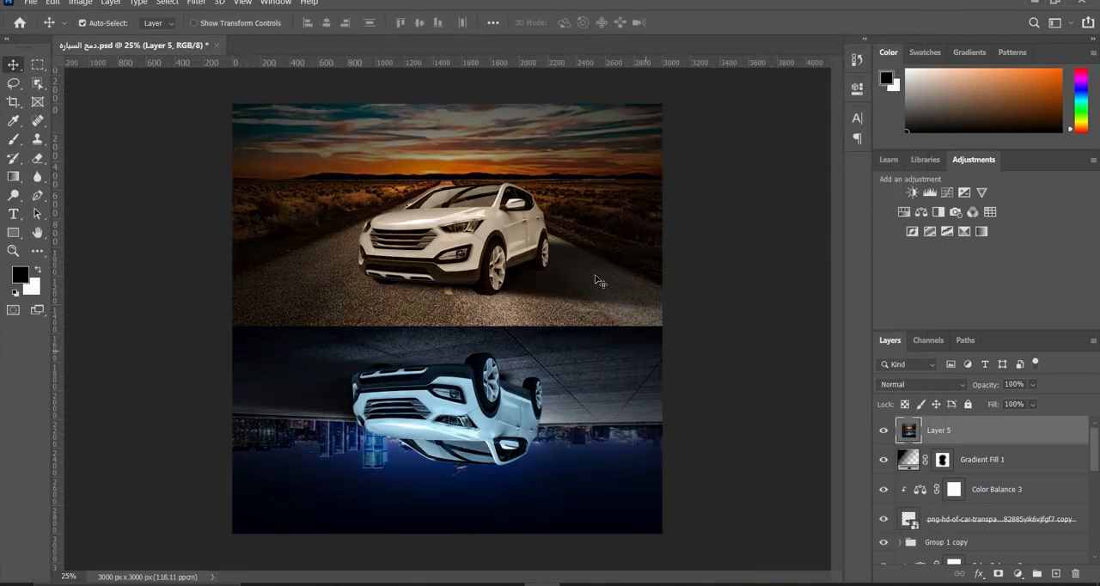